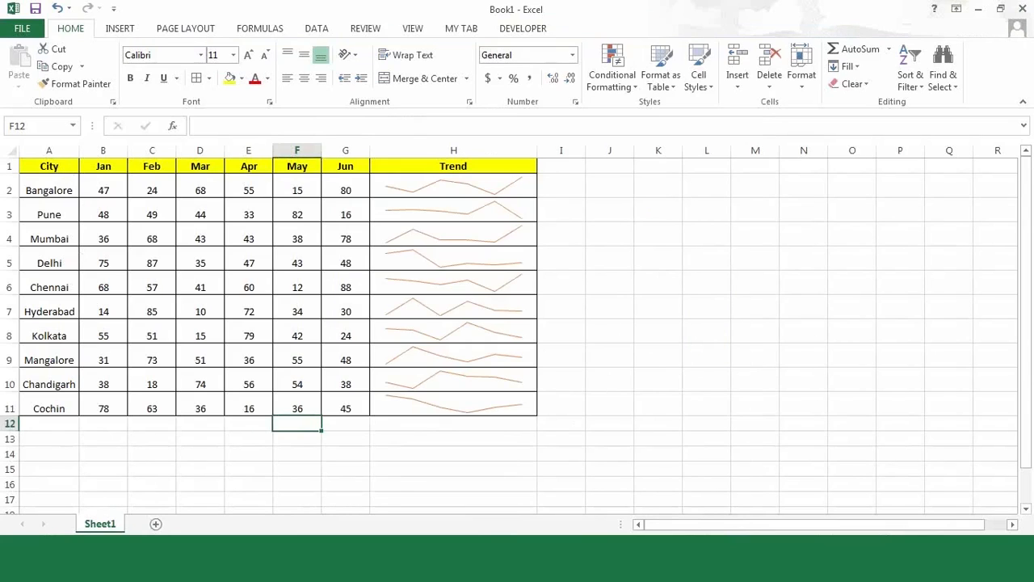
- Bring up the Datasets folder window from the taskbar
left_click(302, 559)
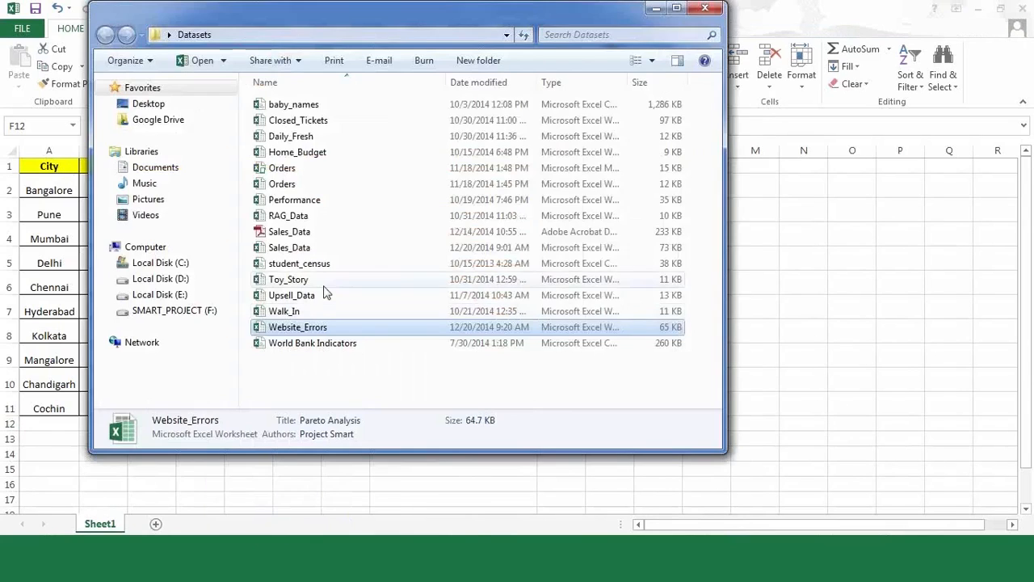
- Open Sales_Data.xlsx and look through Sheet2, Data and Sheet3, scrolling back to the top
double_click(308, 247)
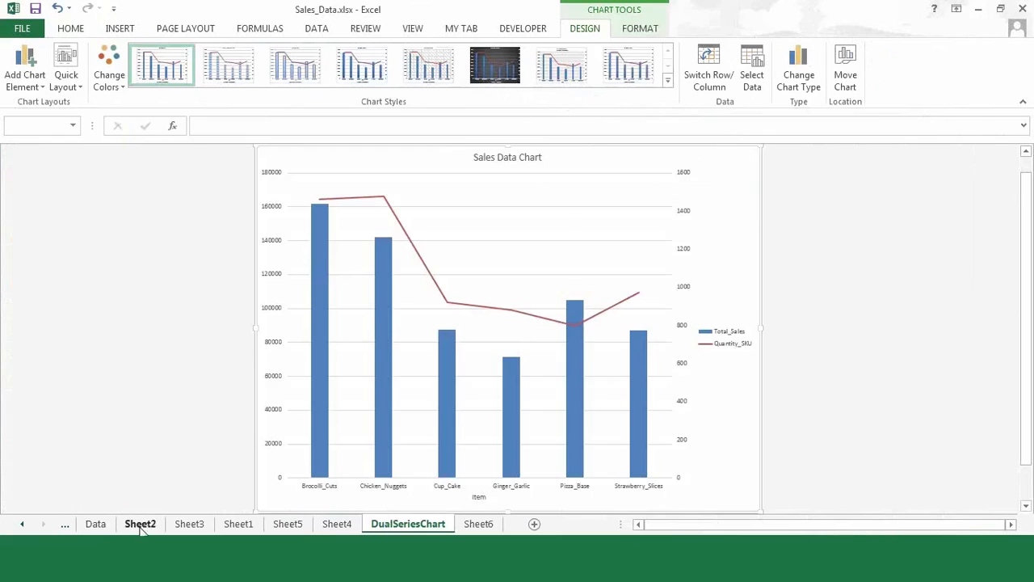
left_click(140, 527)
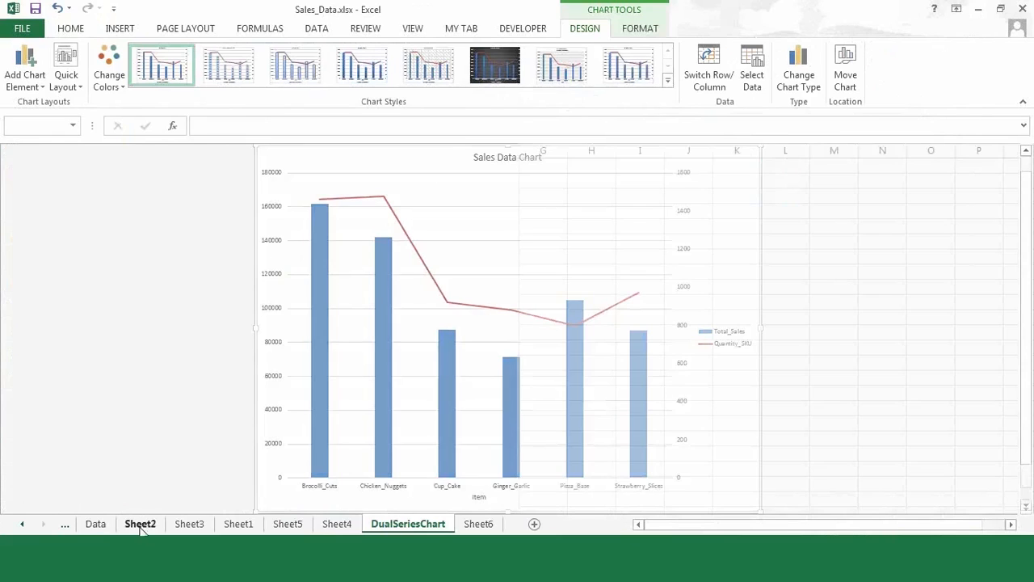
left_click(128, 246)
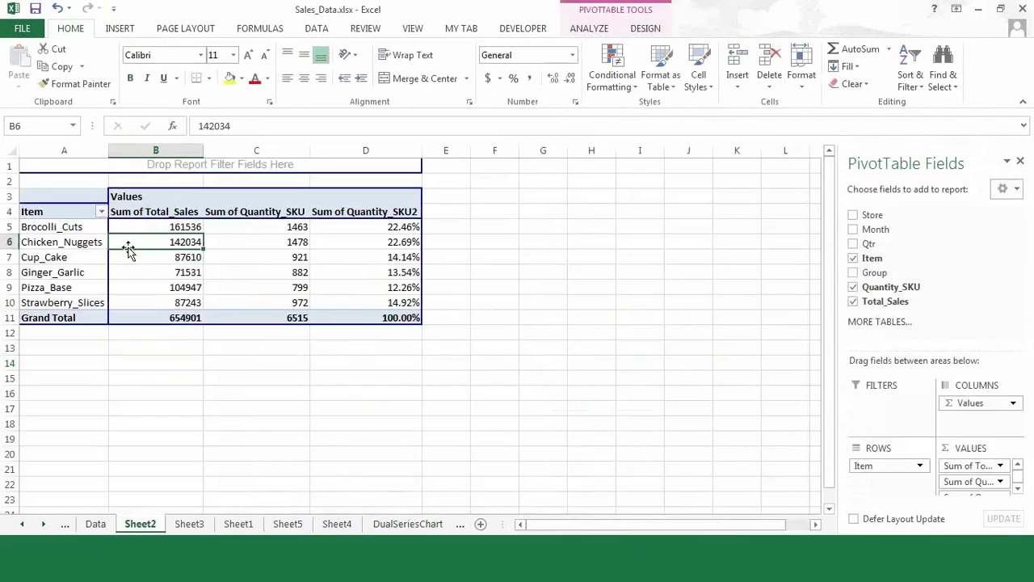
left_click(99, 524)
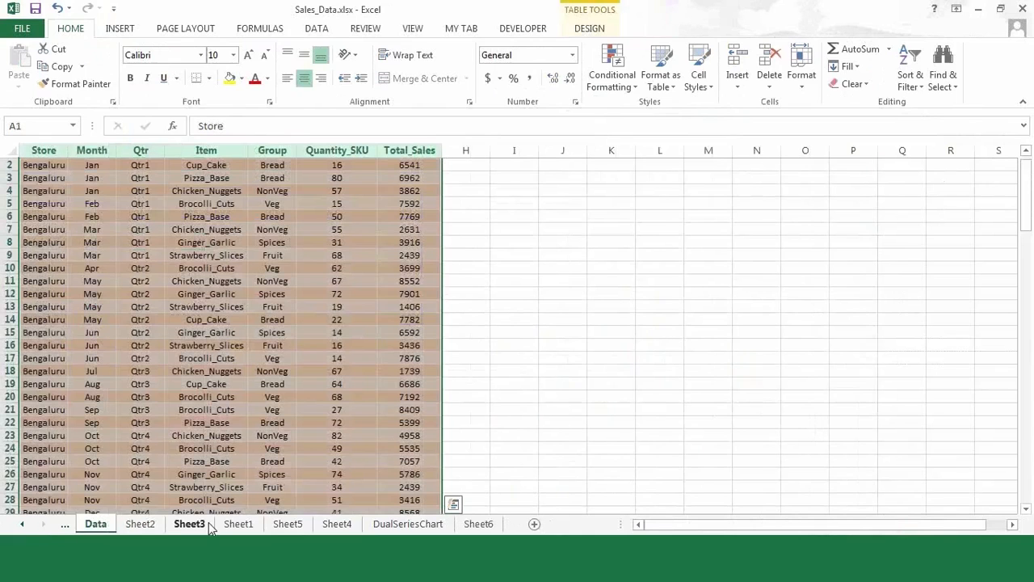
left_click(209, 522)
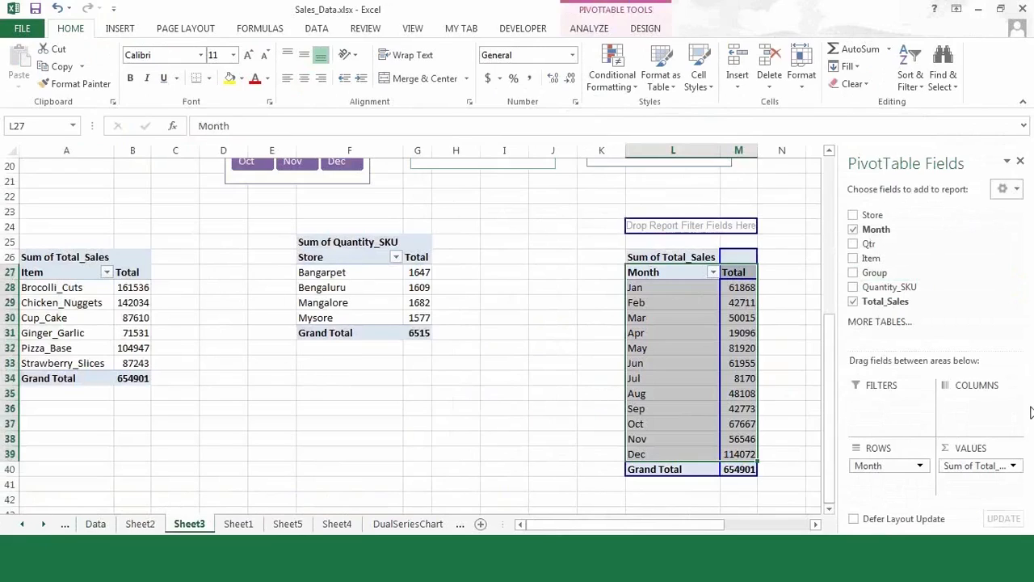
left_click_drag(830, 489, 828, 165)
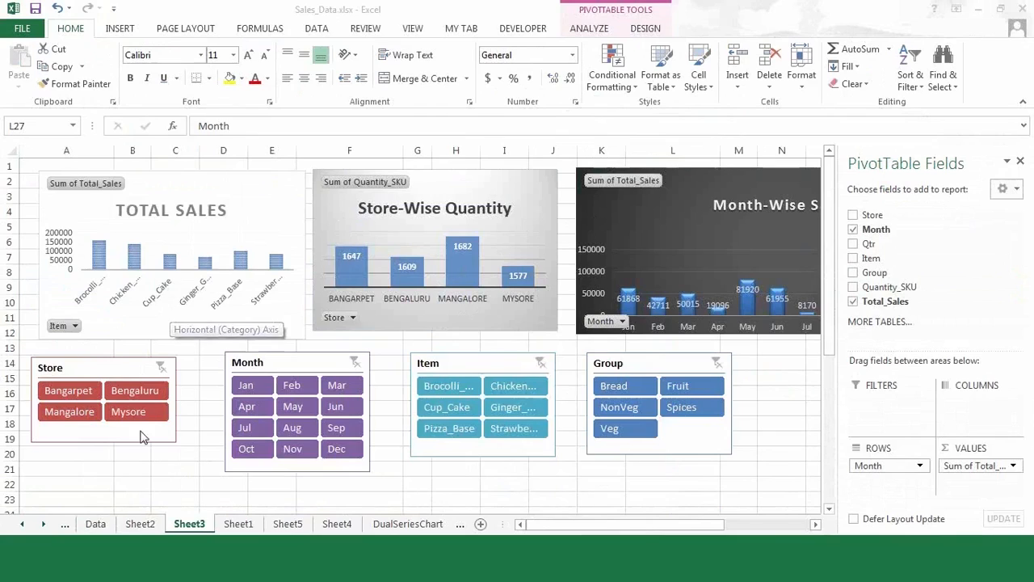
- Return to Sheet2's item pivot table and read the value tooltips on its cells
left_click(150, 530)
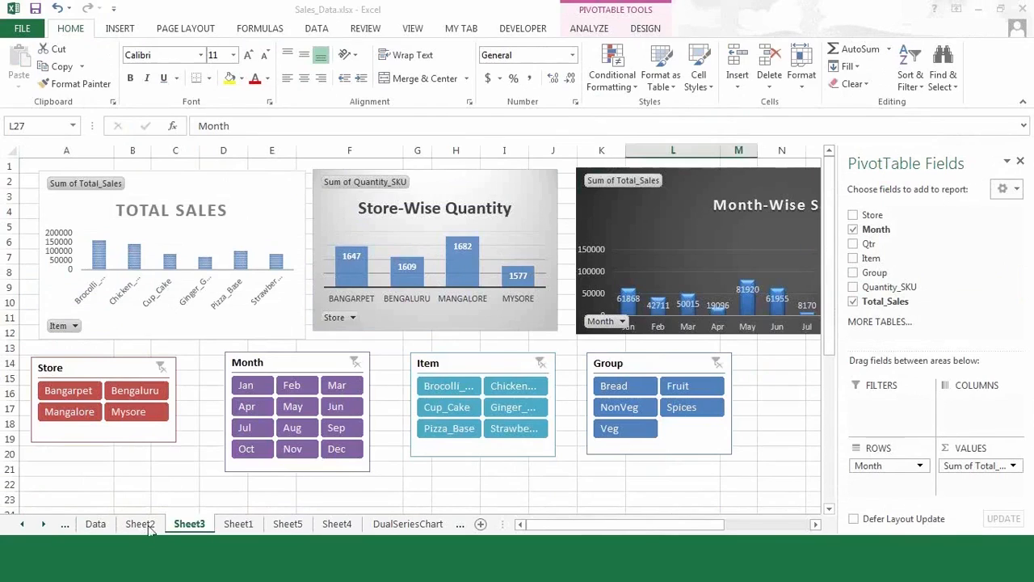
left_click(139, 526)
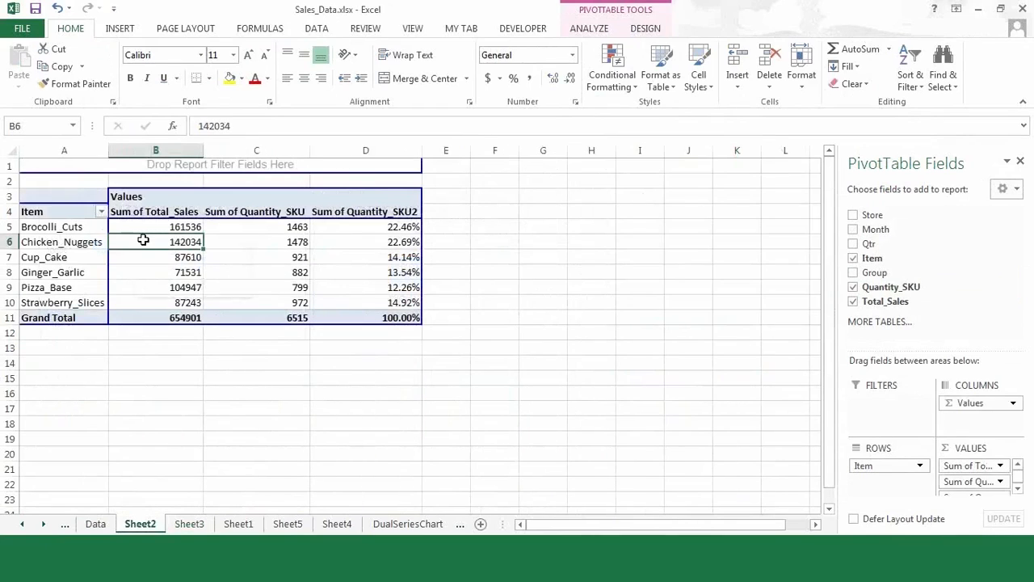
mouse_move(167, 275)
mouse_move(263, 317)
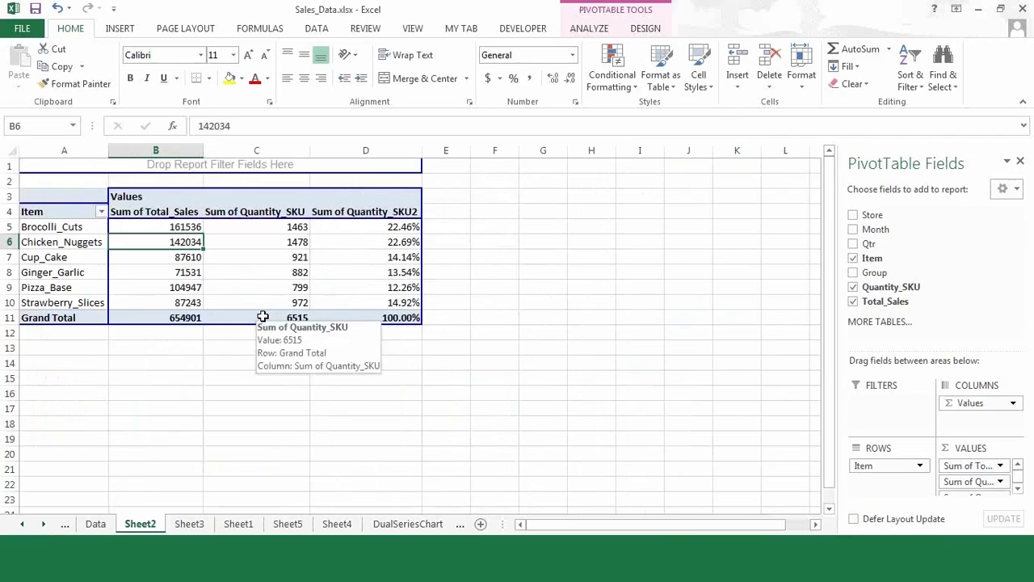
mouse_move(187, 251)
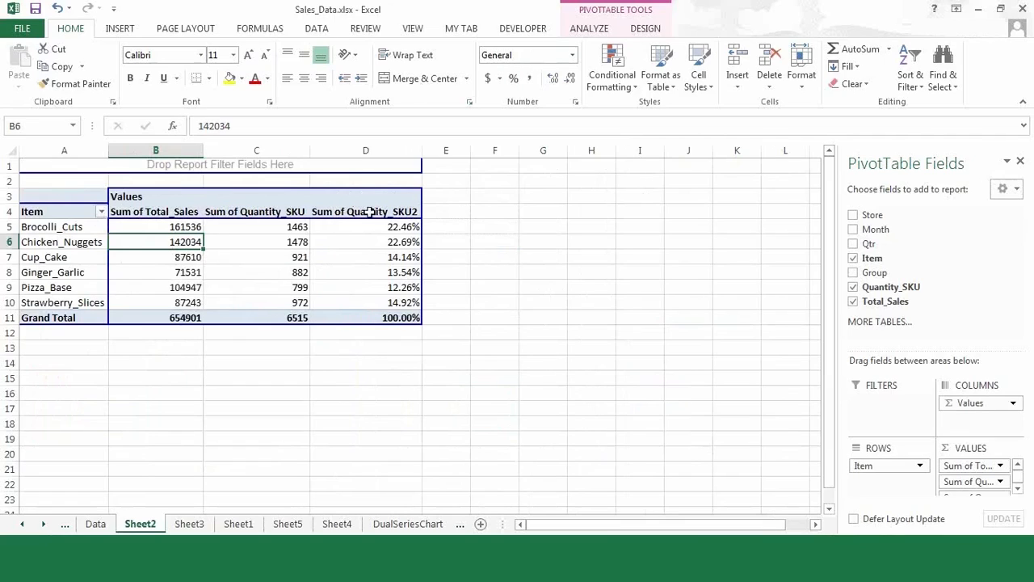
- Insert a Clustered Bar PivotChart from the Analyze tab after previewing column and line types
left_click(610, 14)
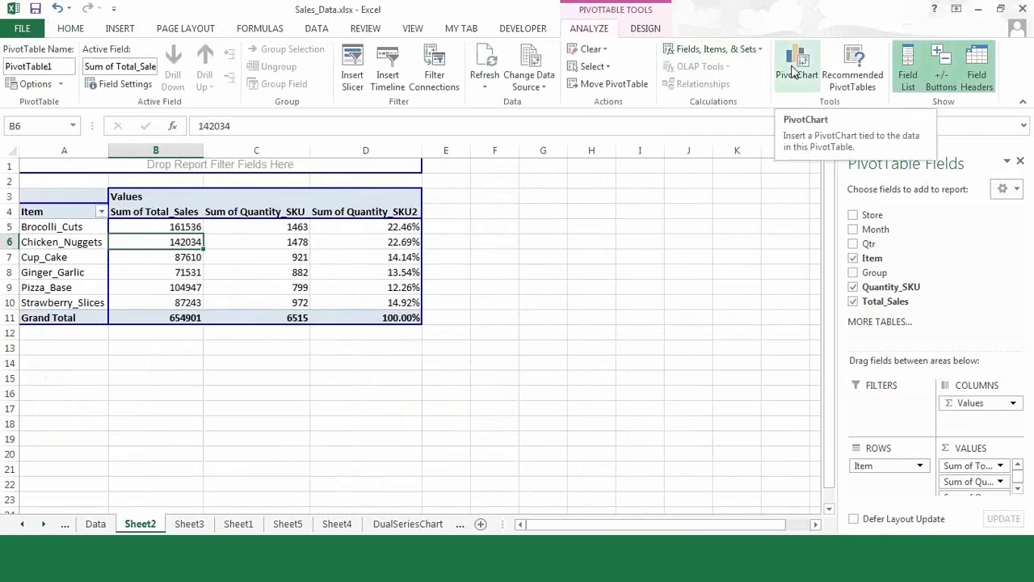
left_click(794, 71)
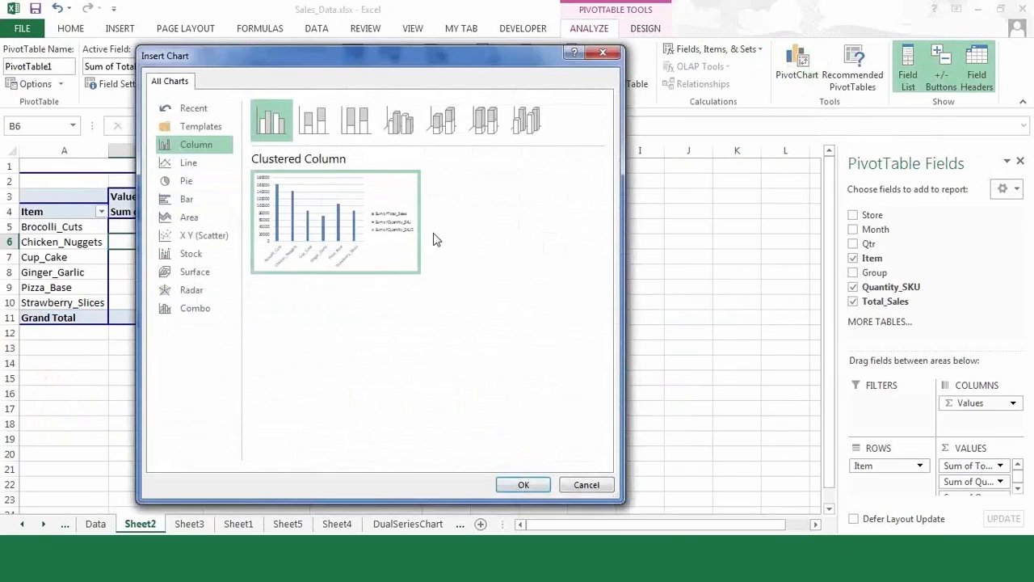
mouse_move(353, 255)
left_click(314, 121)
left_click(354, 127)
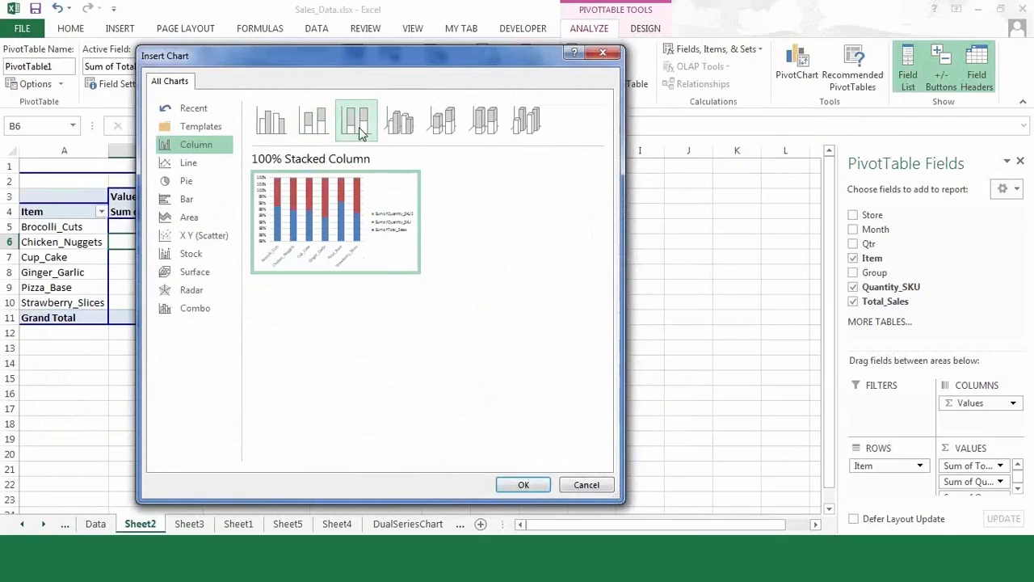
left_click(271, 128)
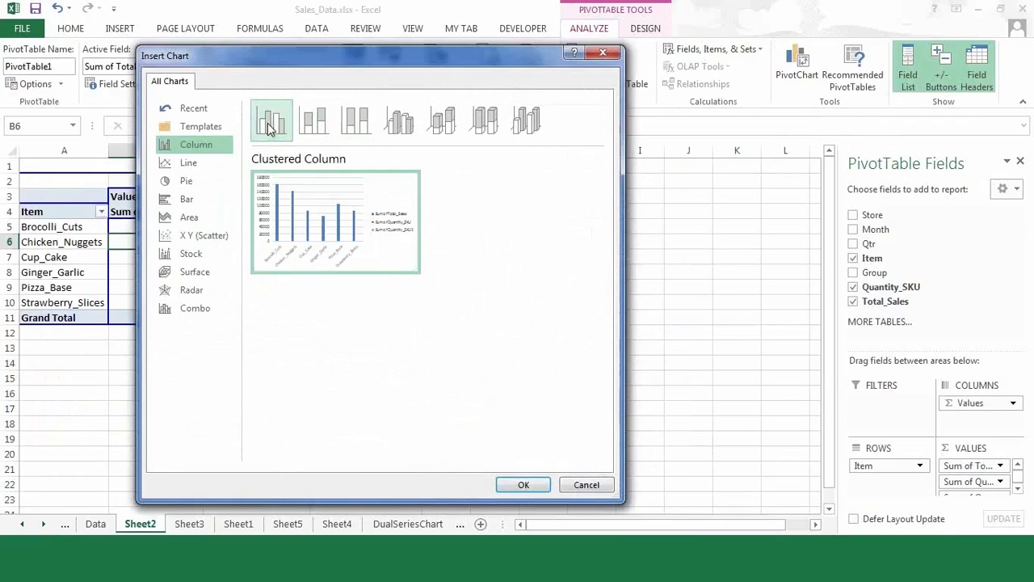
left_click(187, 166)
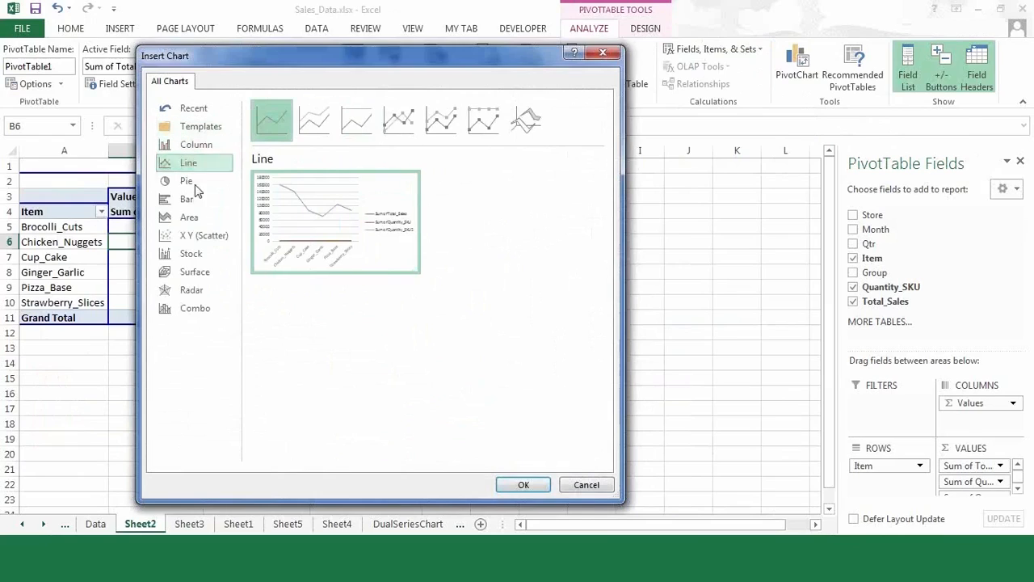
left_click(192, 201)
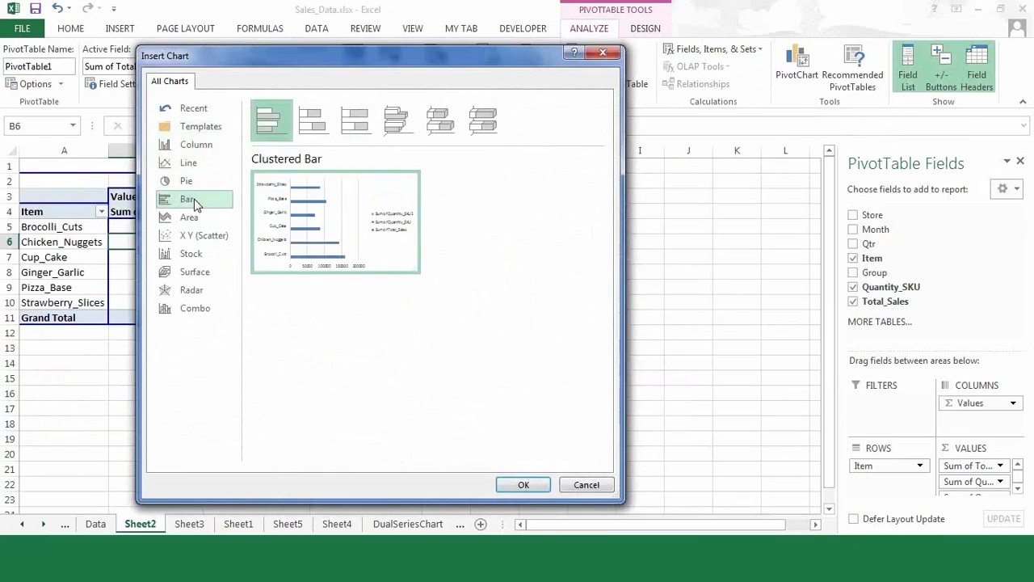
mouse_move(410, 244)
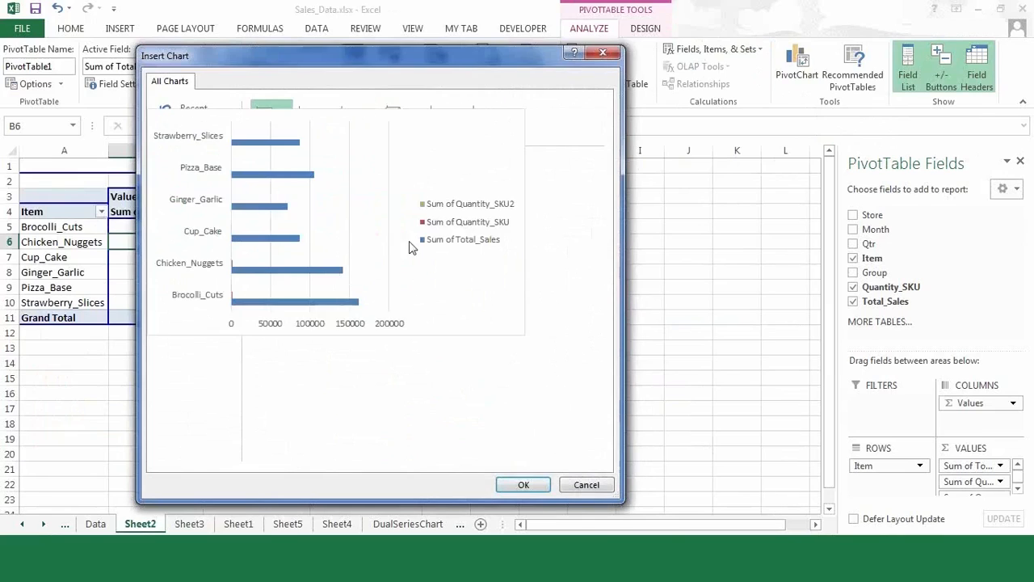
left_click(522, 483)
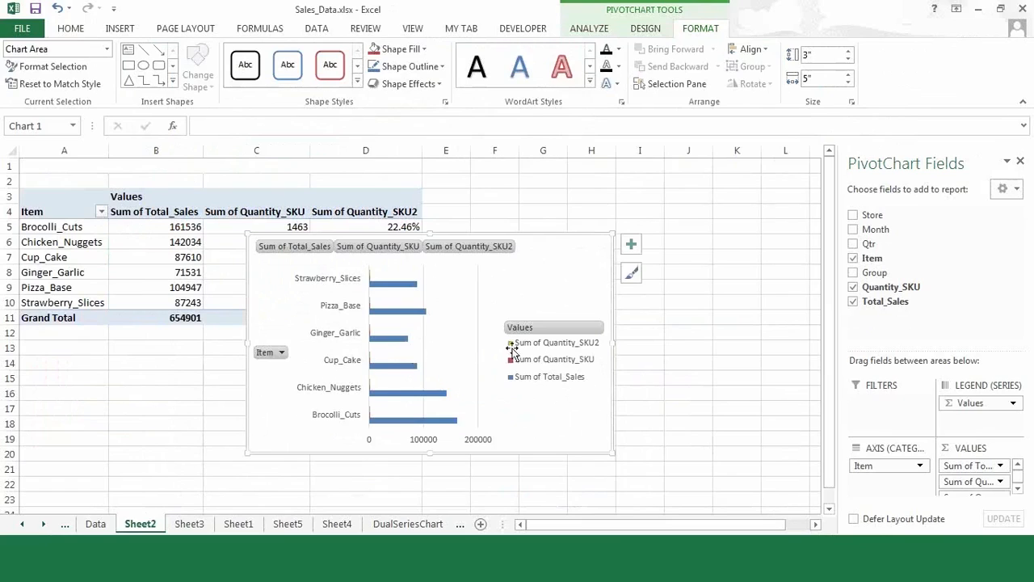
- Enlarge the pivot chart, filter out Cup_Cake and Ginger_Garlic items, then delete the chart
left_click_drag(613, 234, 655, 186)
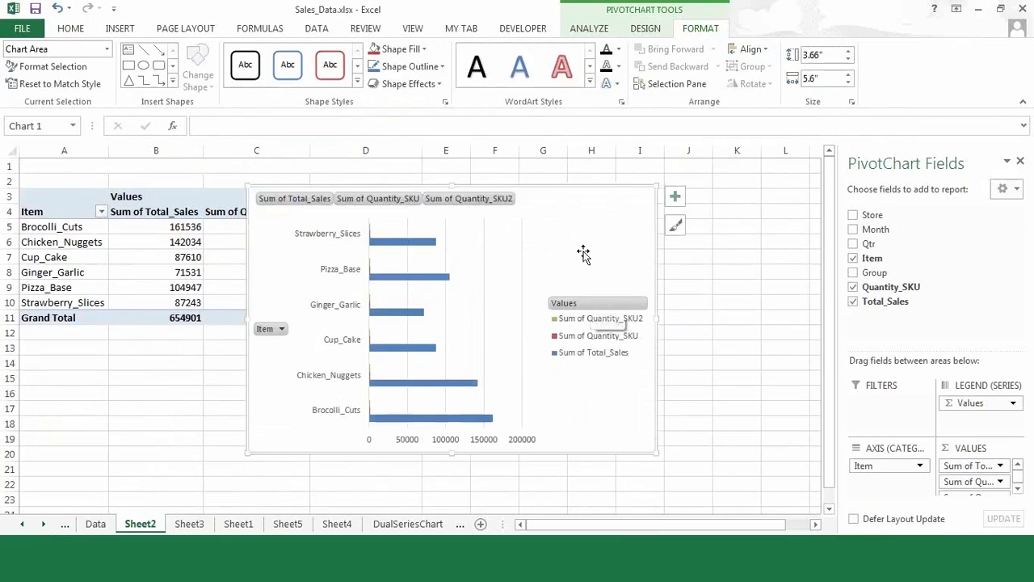
left_click(281, 330)
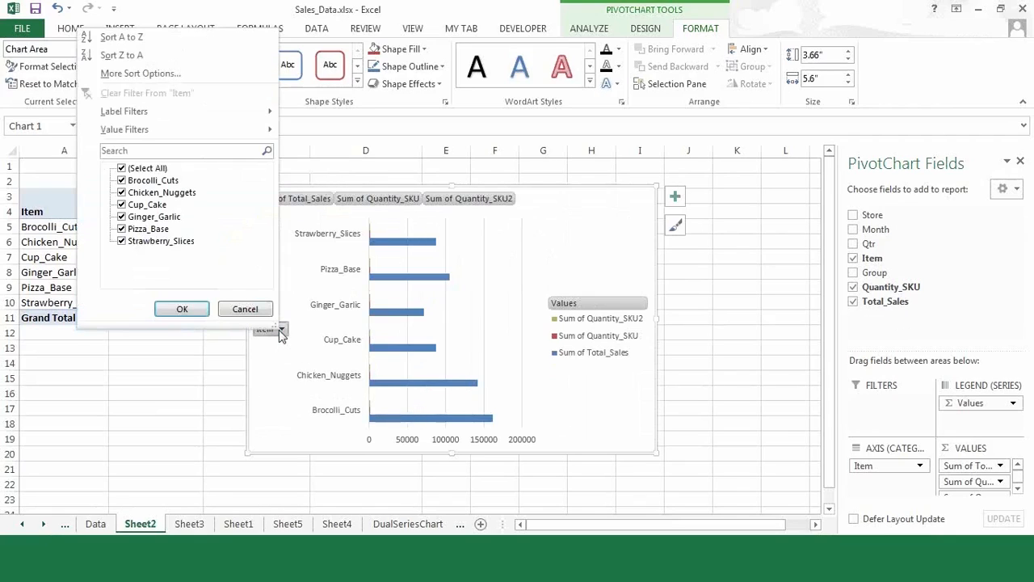
left_click(122, 205)
left_click(122, 217)
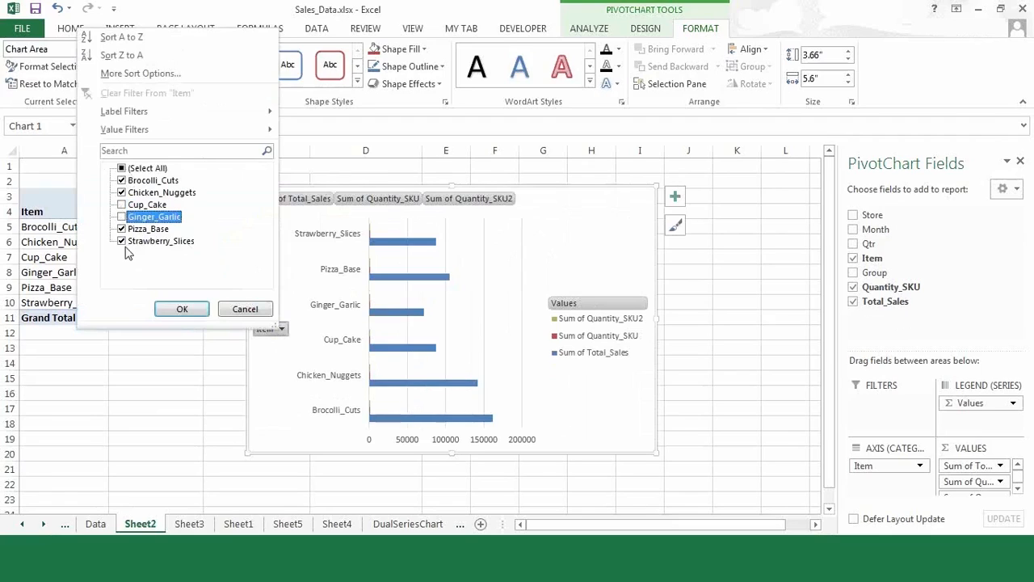
left_click(182, 310)
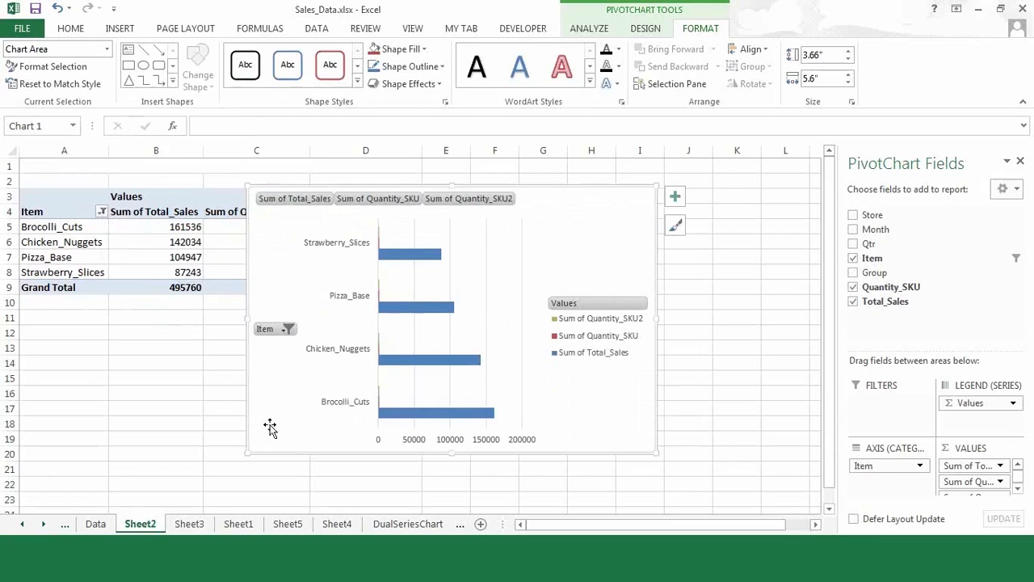
key("Delete")
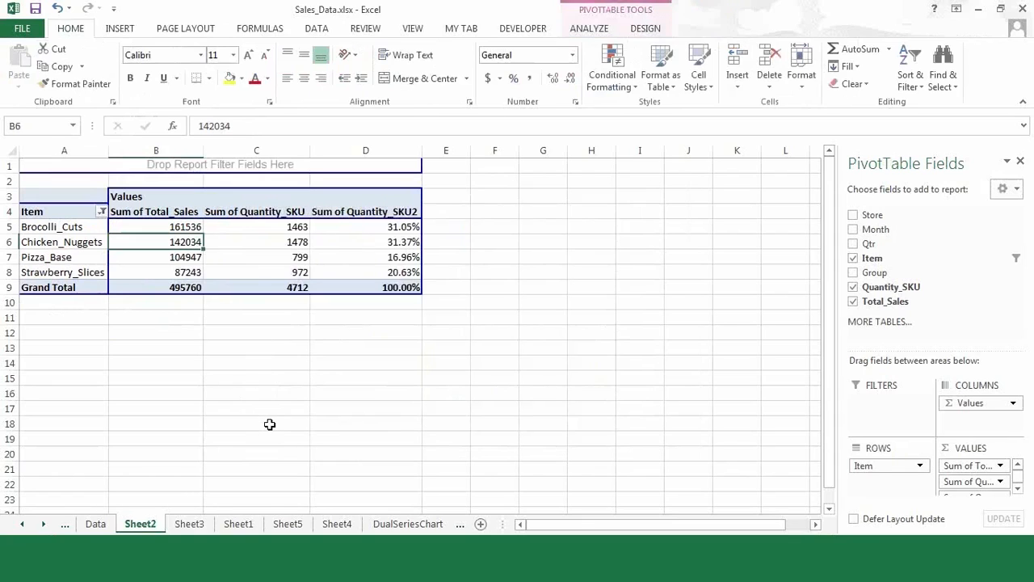
- On the Sheet3 dashboard, try Bengaluru and February slicer filters, then clear both
left_click(208, 531)
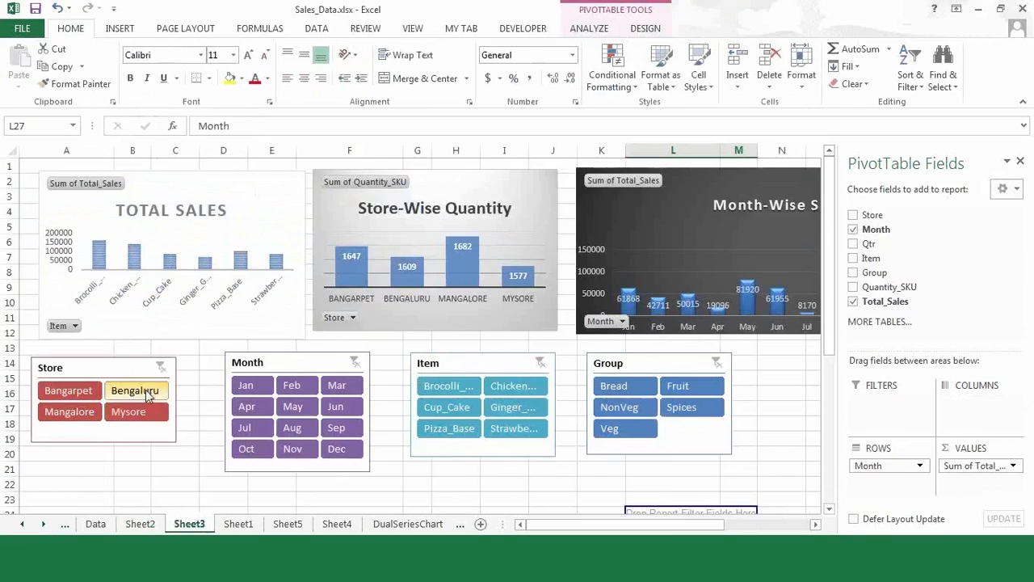
left_click(146, 393)
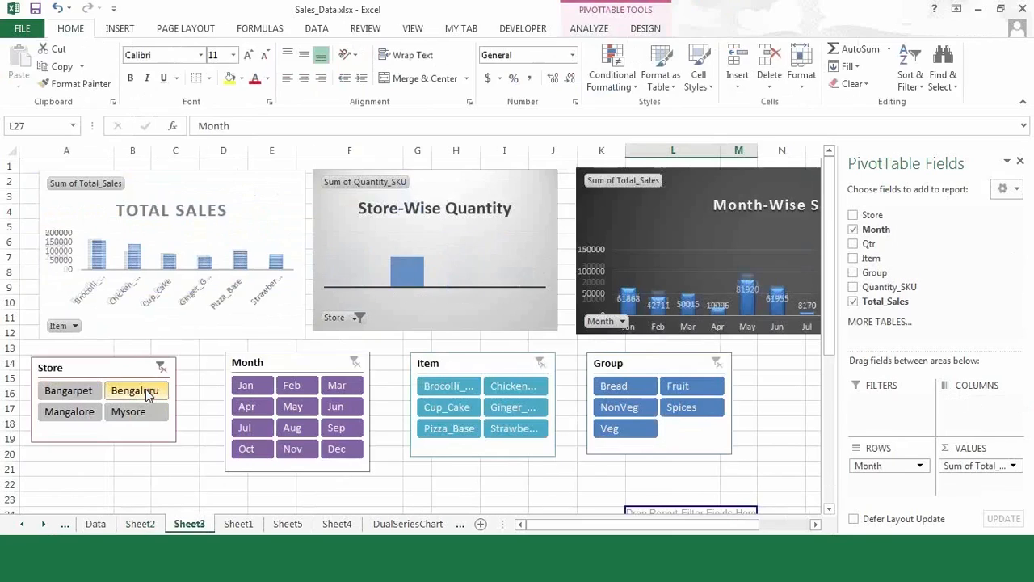
left_click(293, 388)
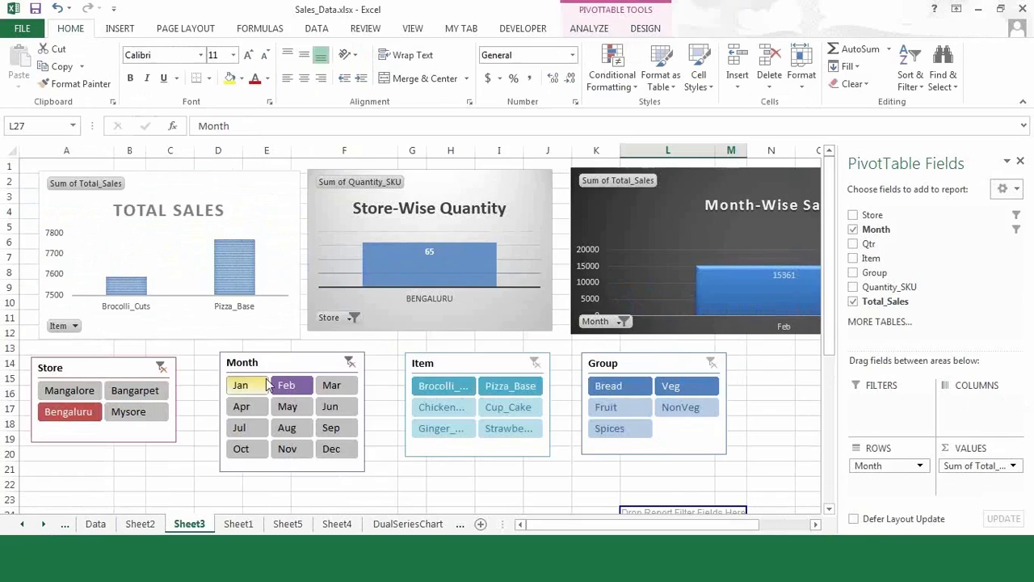
left_click(349, 366)
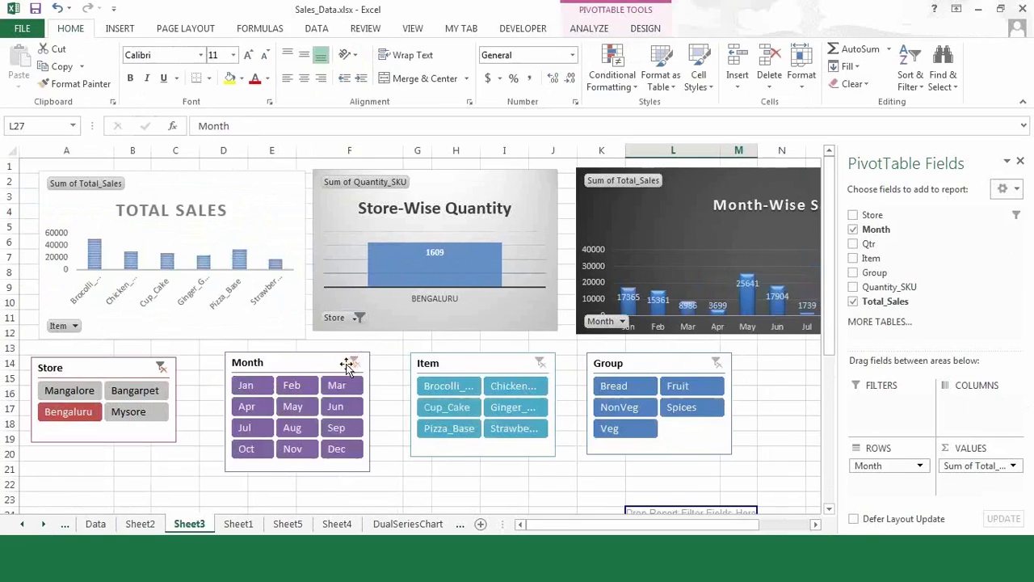
left_click(161, 367)
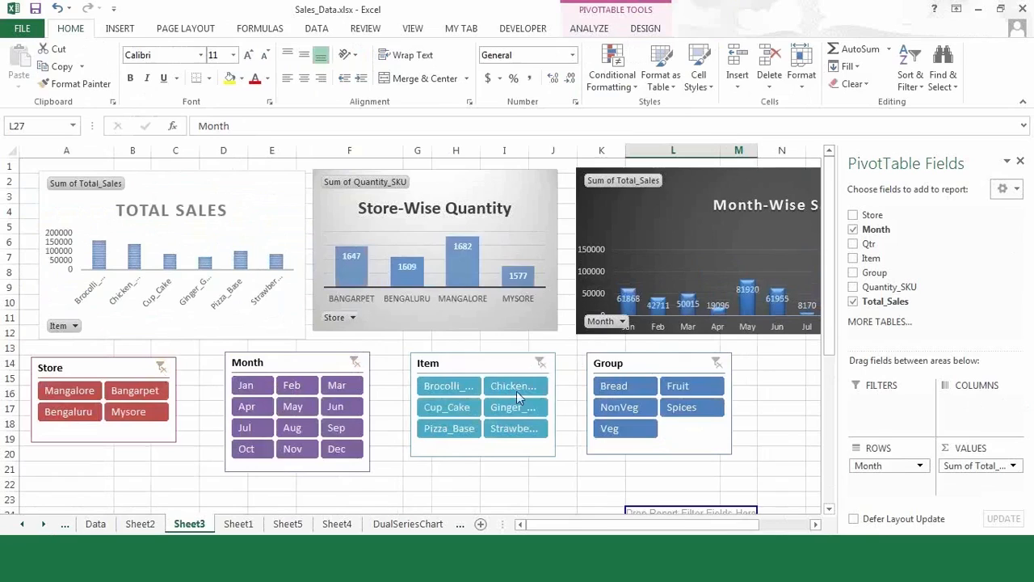
left_click(611, 388)
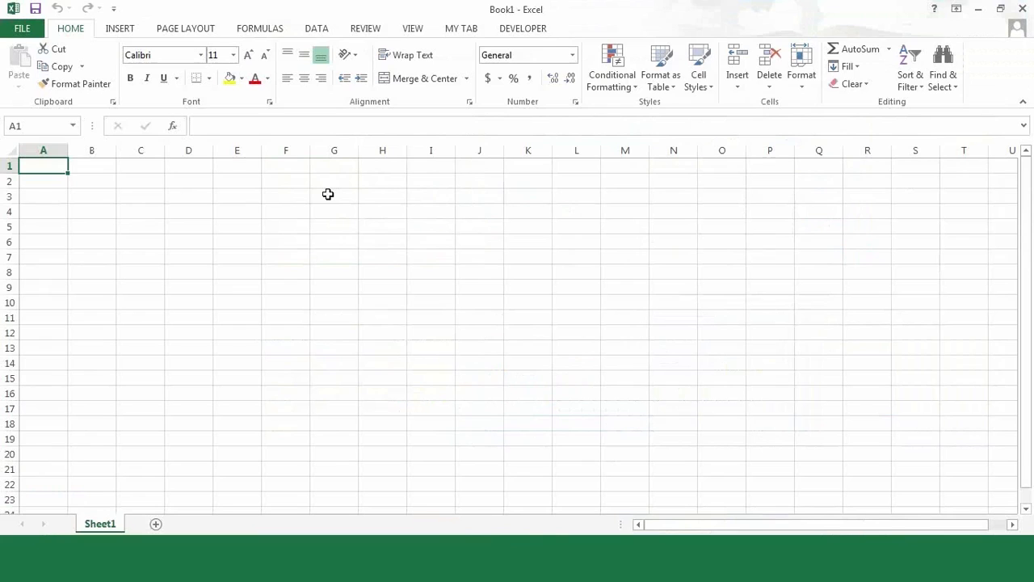
left_click(22, 29)
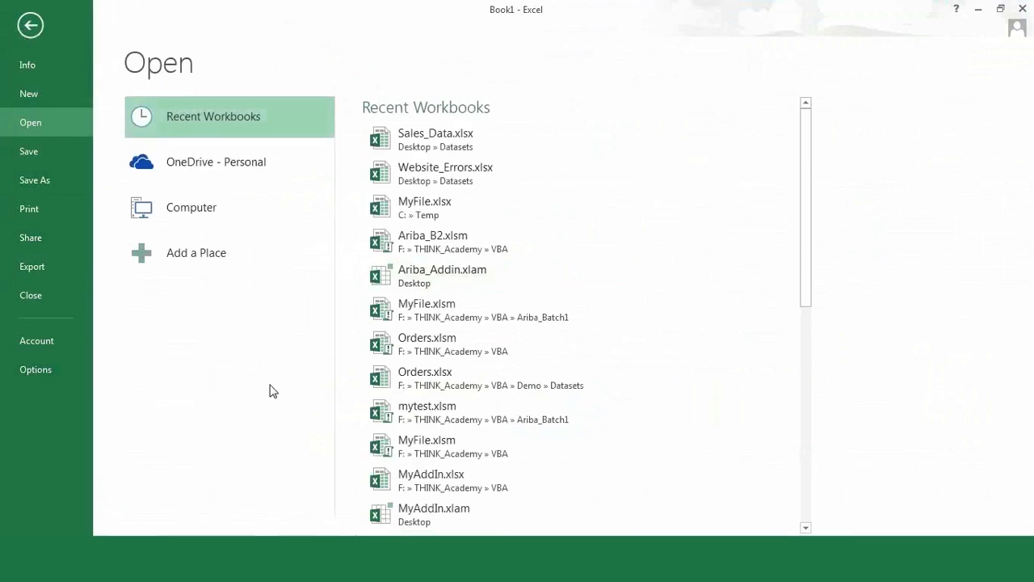
left_click(30, 26)
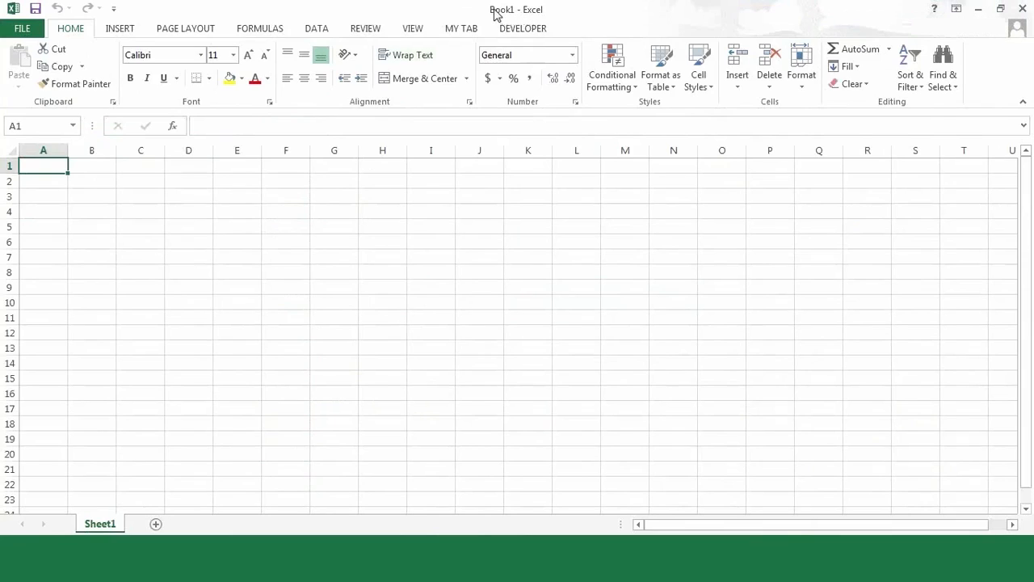
- Save As 'Attendance' on the Desktop with type Excel Macro-Enabled Workbook (*.xlsm)
left_click(21, 30)
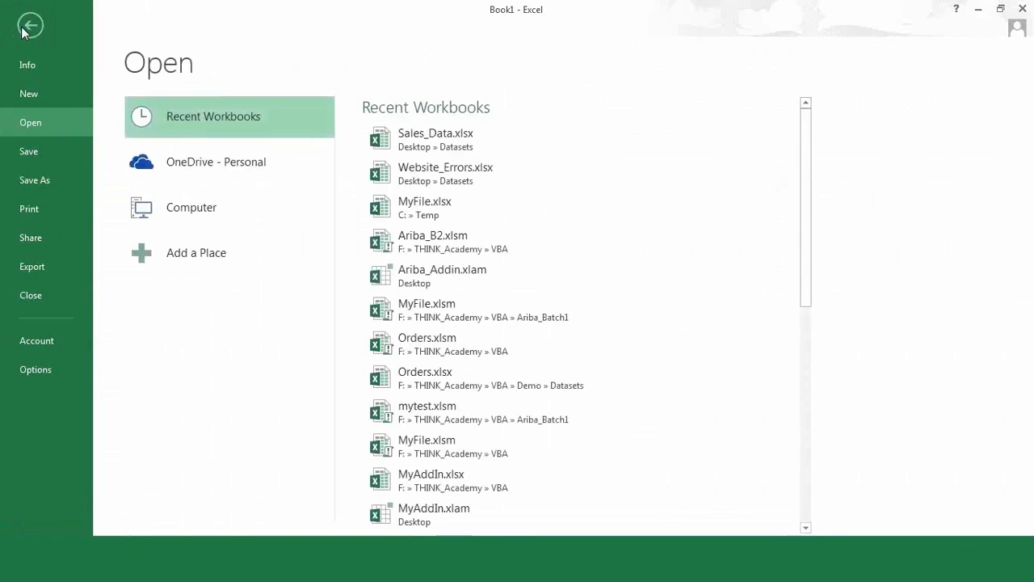
left_click(44, 191)
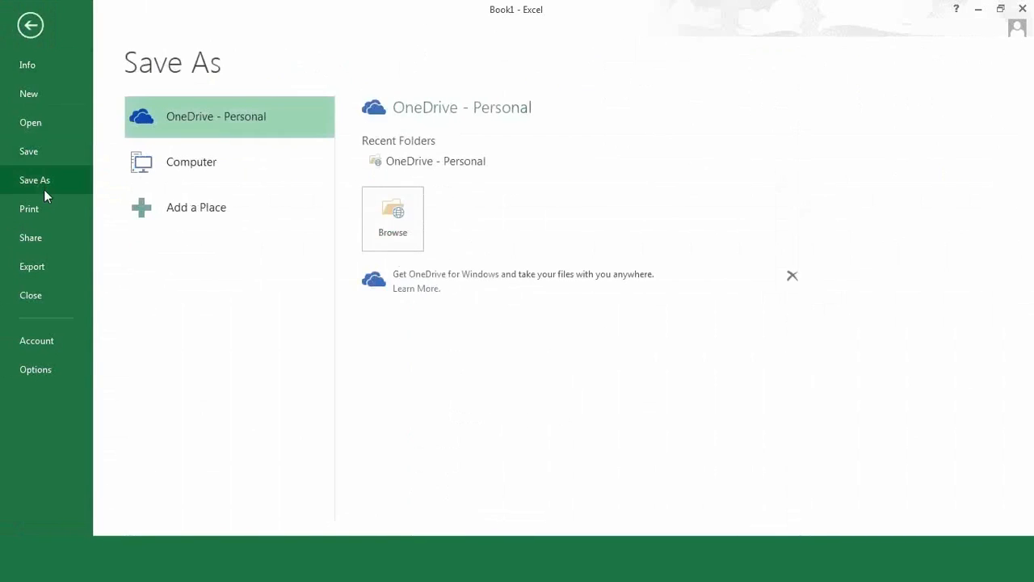
left_click(192, 171)
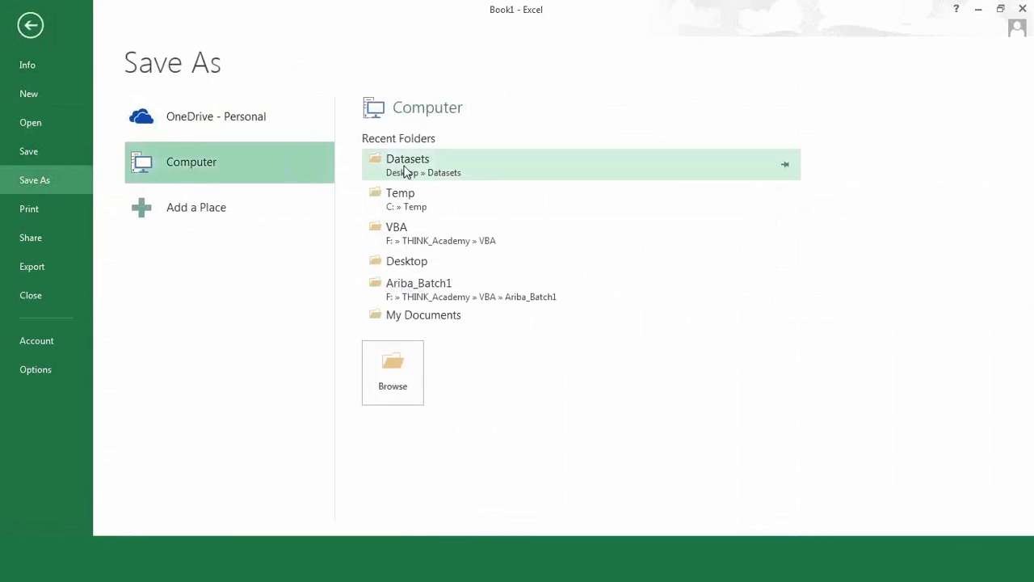
left_click(406, 173)
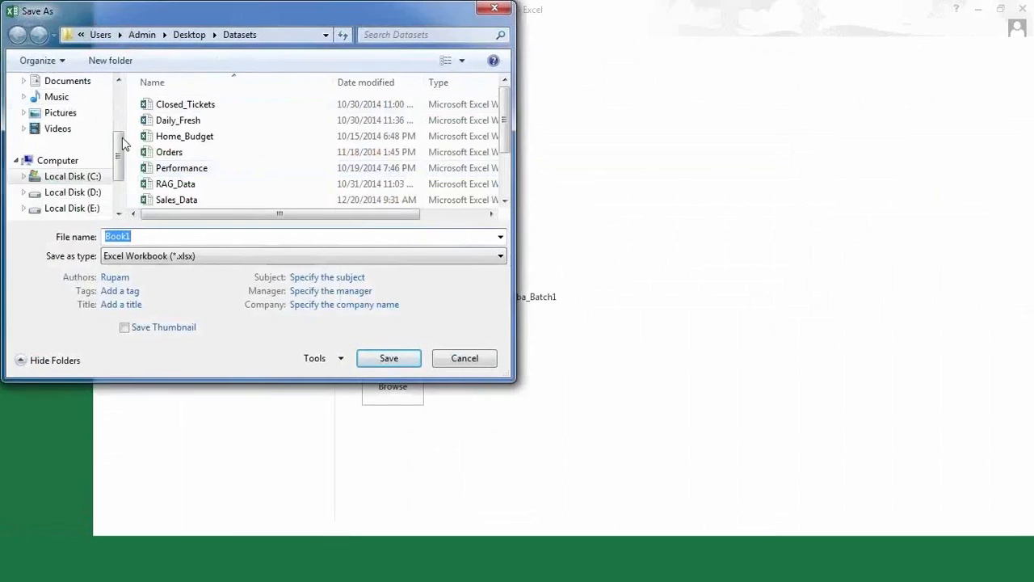
scroll(73, 102, "up", 3)
left_click(63, 136)
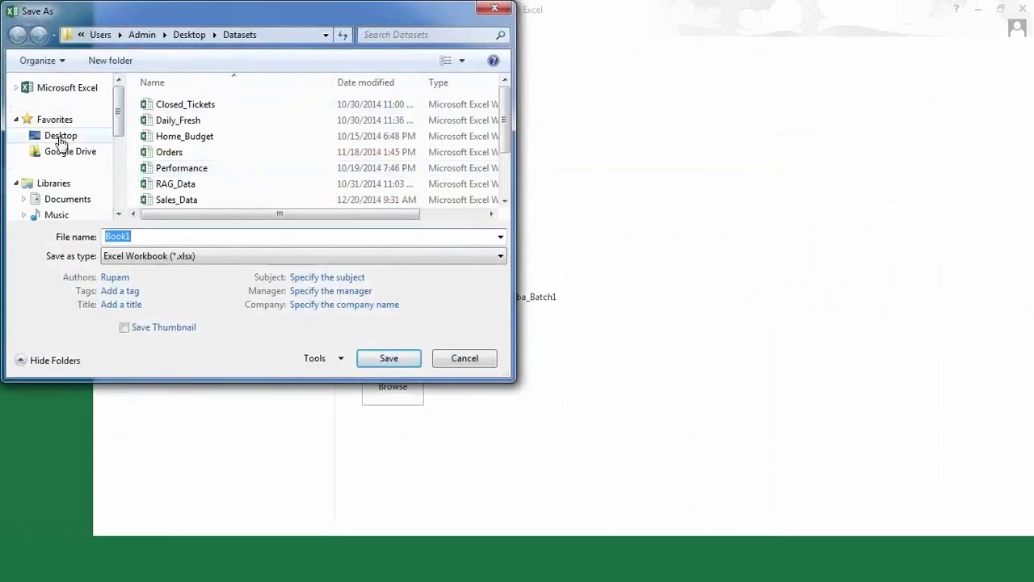
double_click(141, 236)
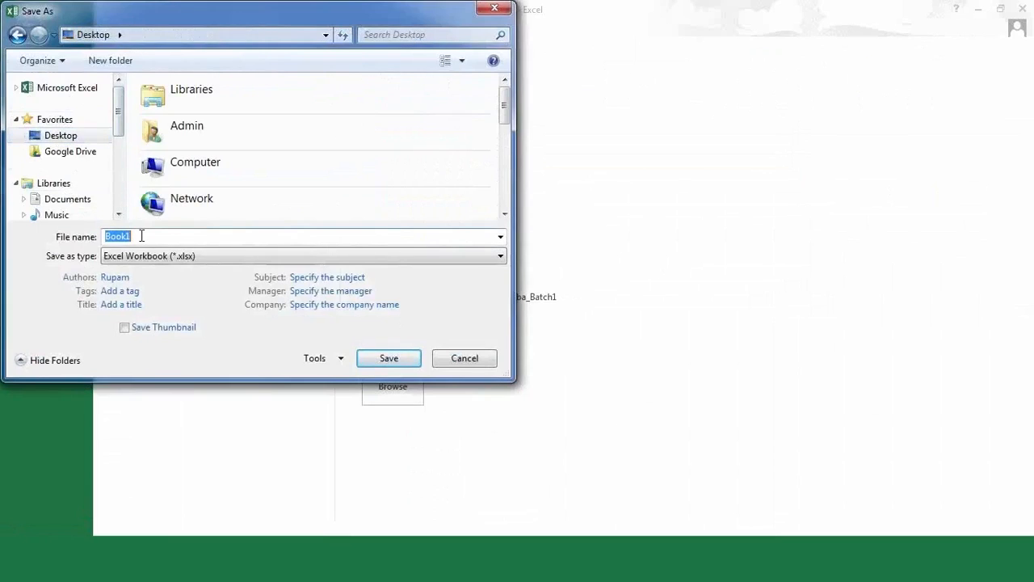
type("Attendance")
left_click(194, 266)
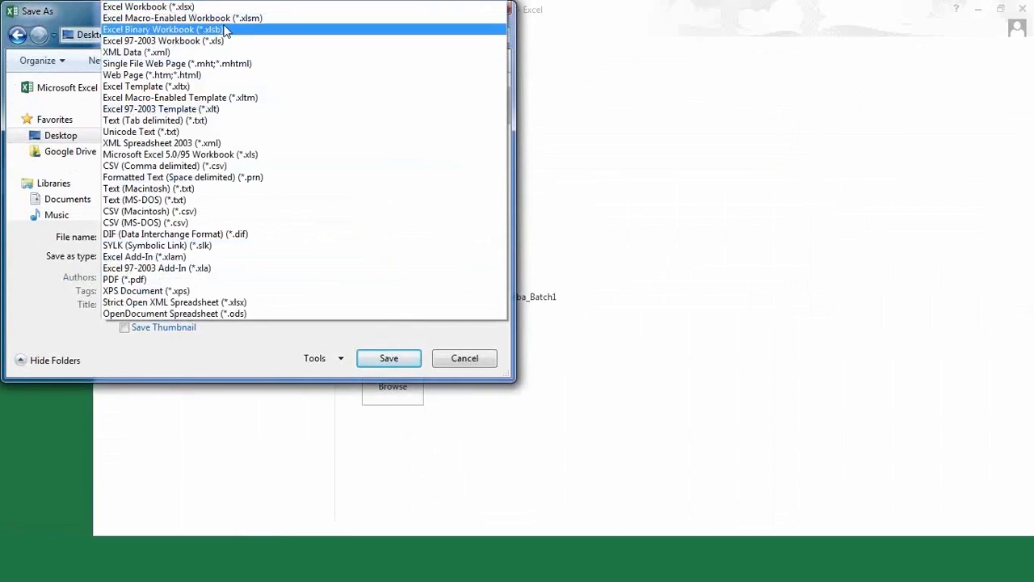
left_click(271, 25)
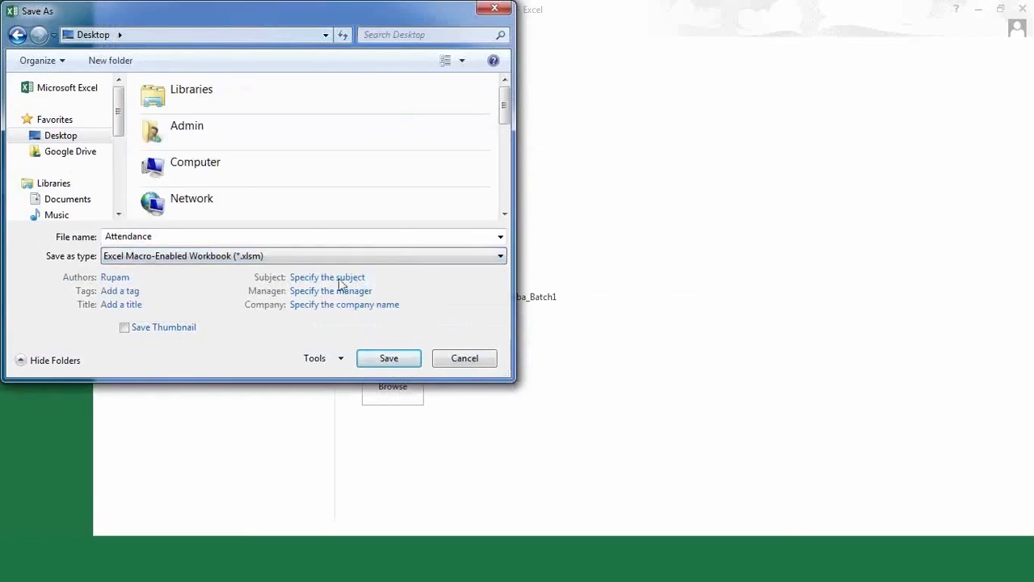
left_click(389, 360)
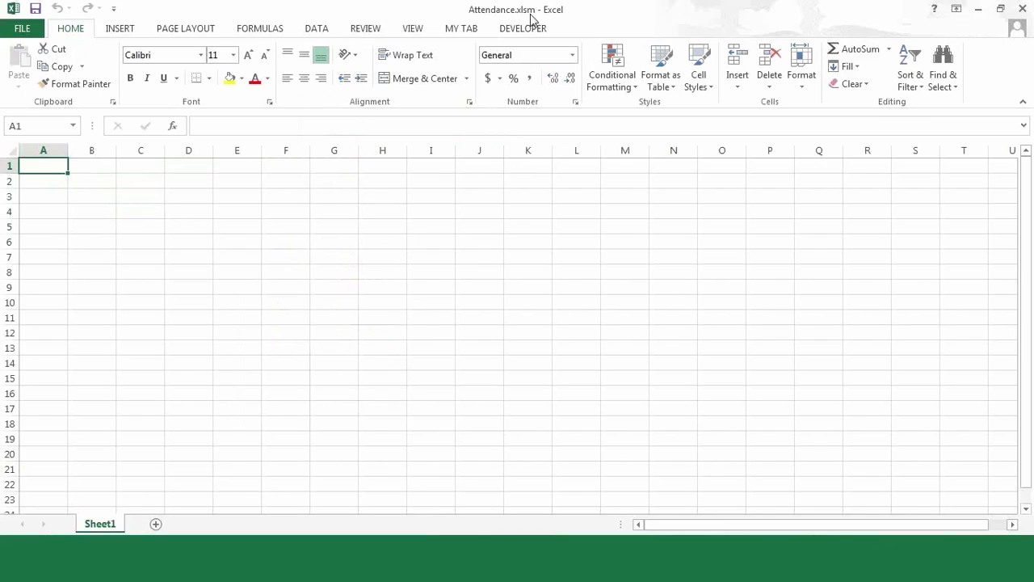
- Select cell E3 and show the DEVELOPER ribbon tab
left_click(218, 201)
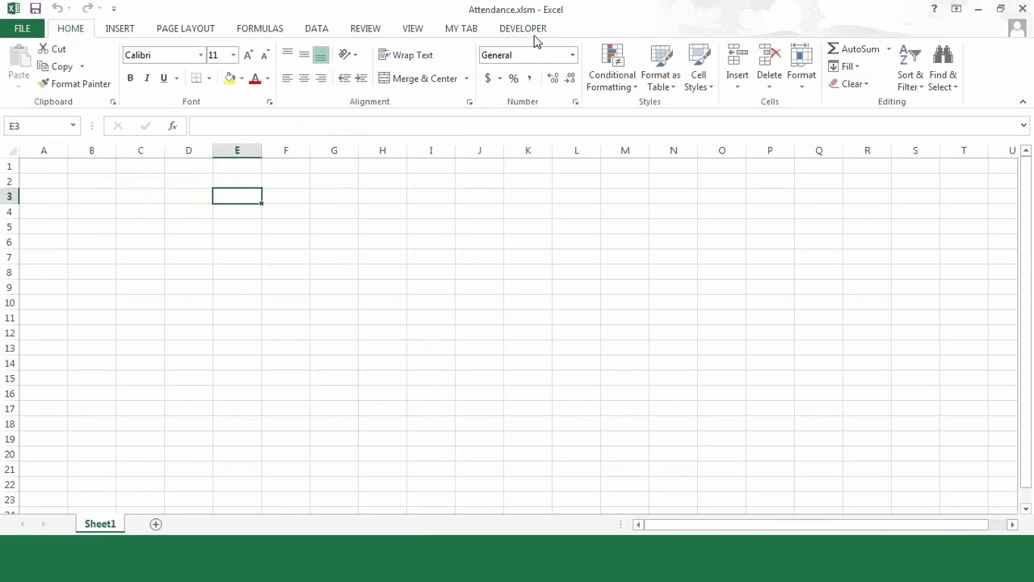
left_click(510, 31)
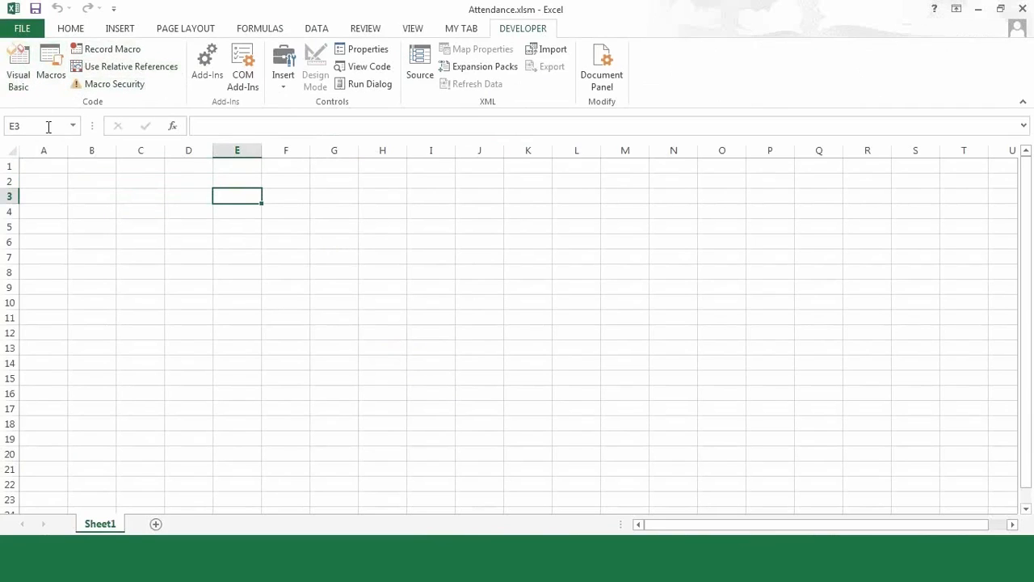
- Untick Developer under Options > Customize Ribbon to hide the tab
left_click(21, 29)
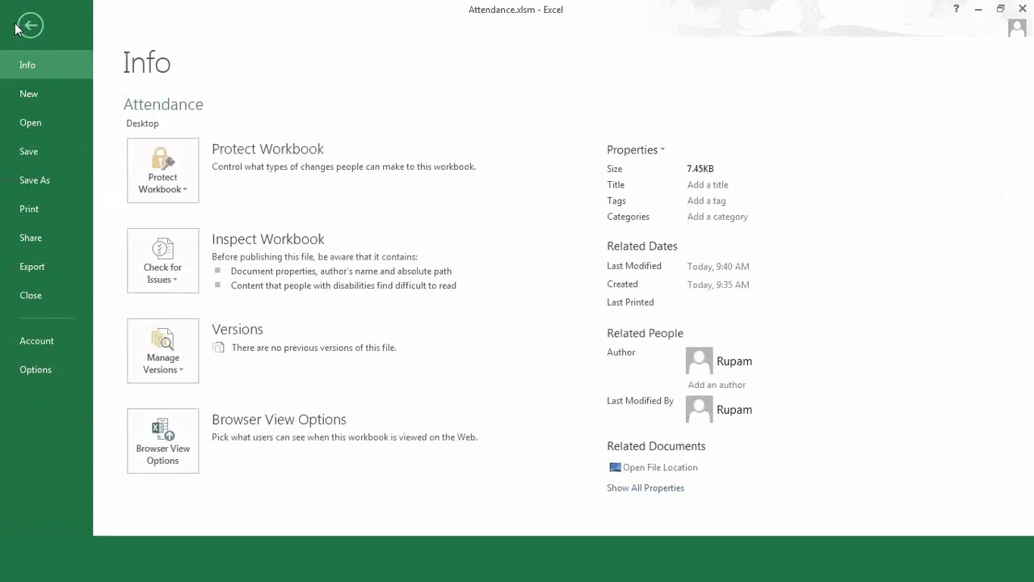
left_click(49, 370)
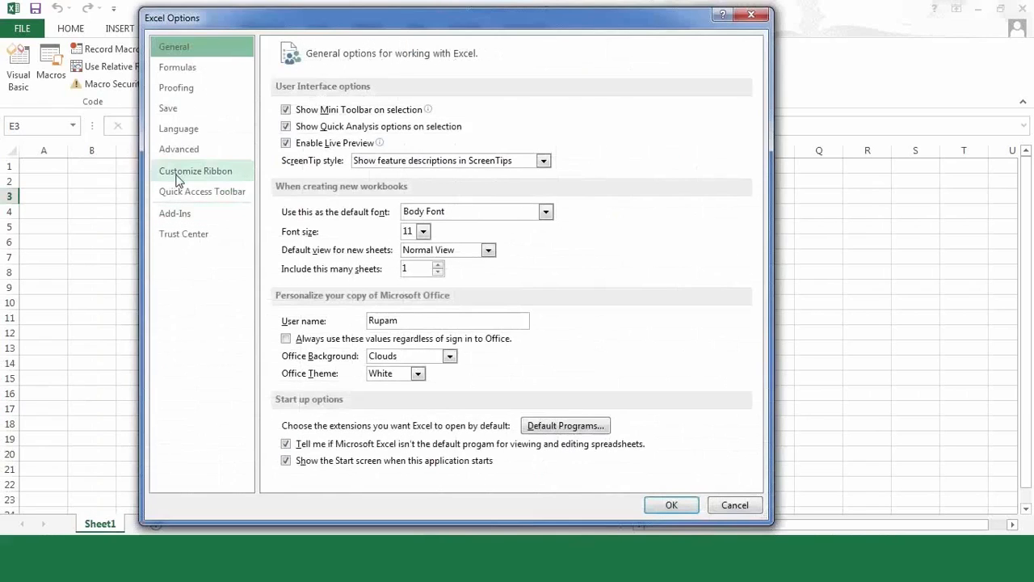
left_click(179, 173)
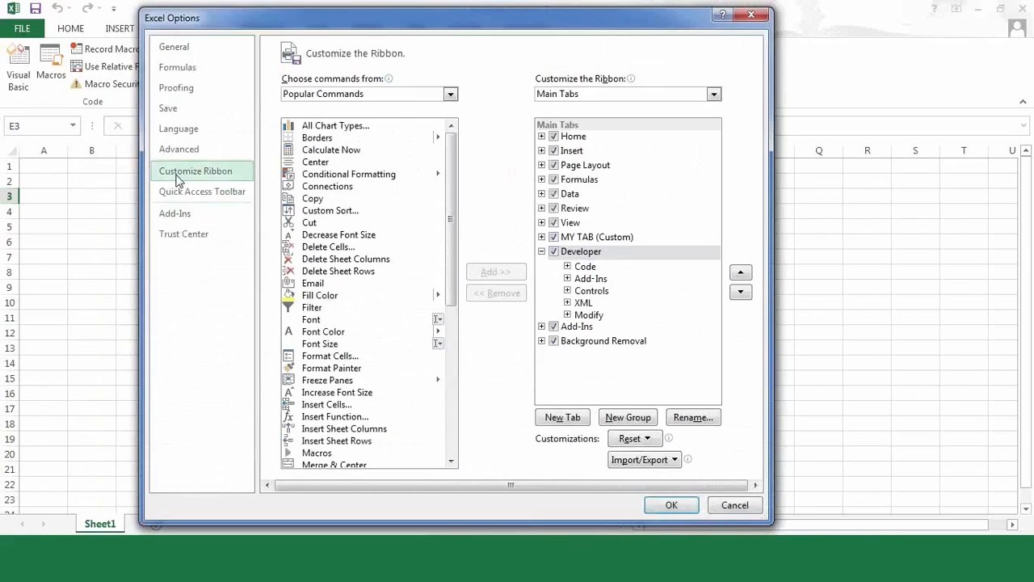
left_click(555, 251)
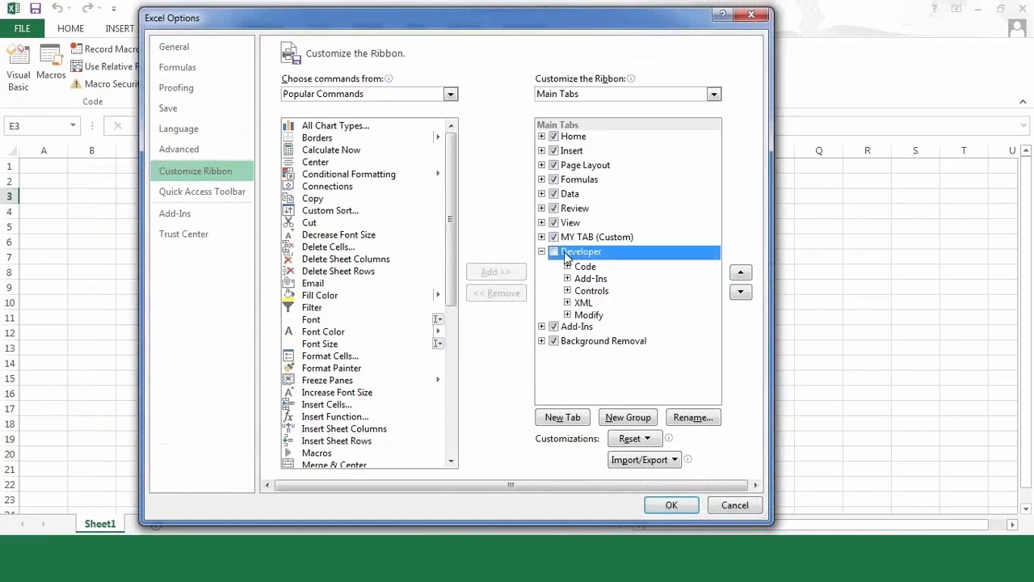
left_click(671, 505)
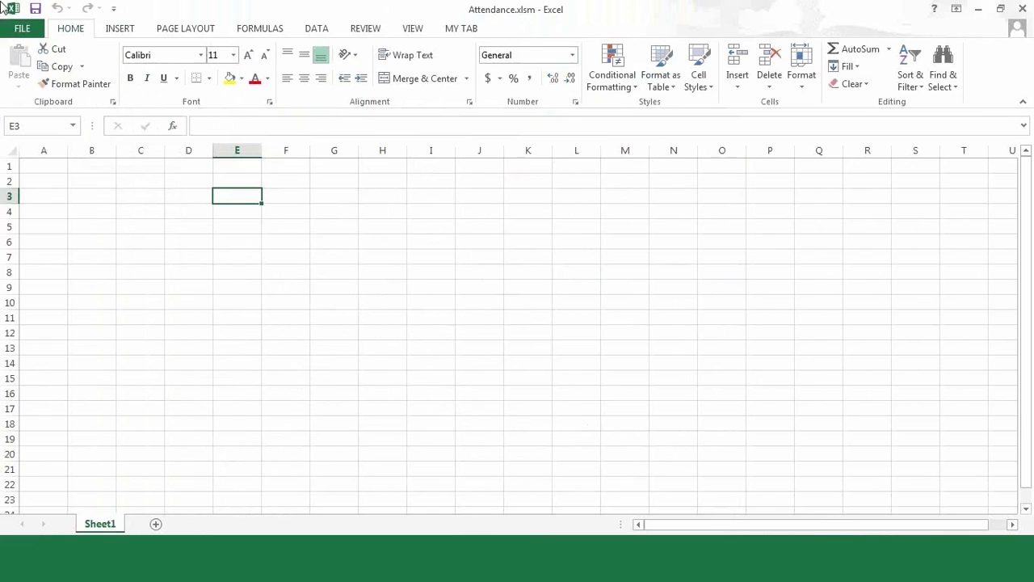
- Re-tick Developer under Options > Customize Ribbon to restore the tab
left_click(14, 31)
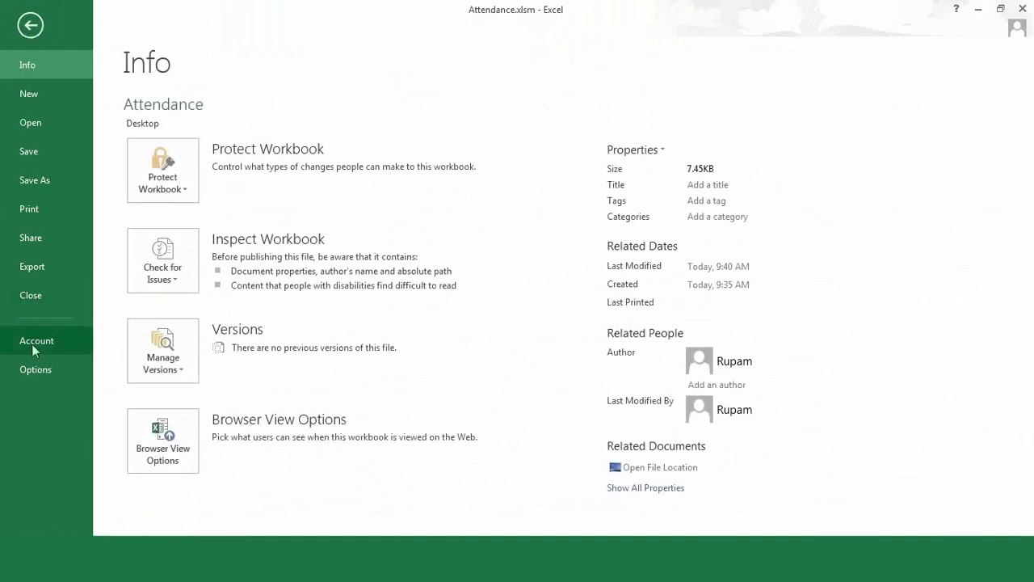
left_click(36, 371)
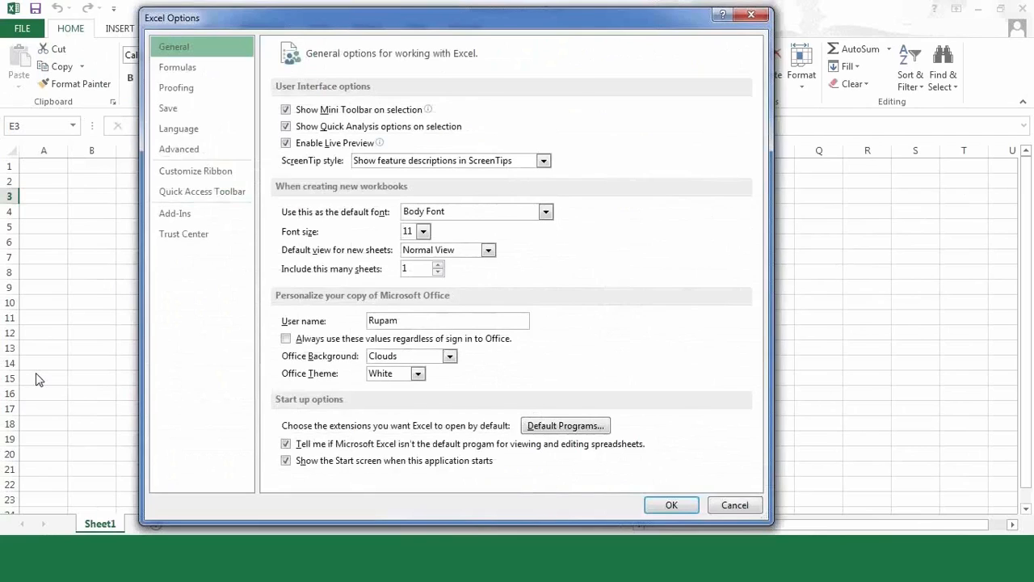
left_click(195, 172)
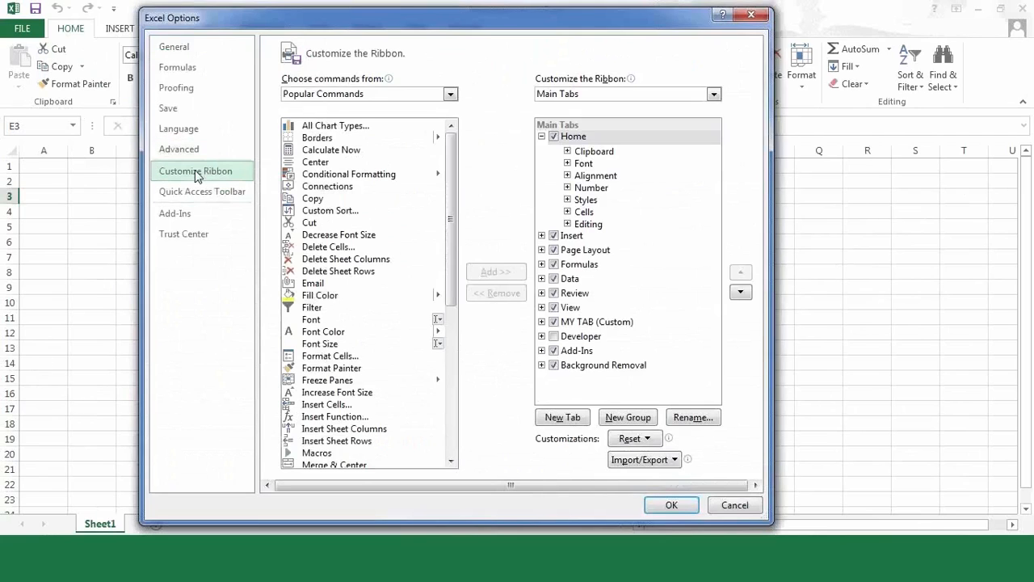
left_click(554, 337)
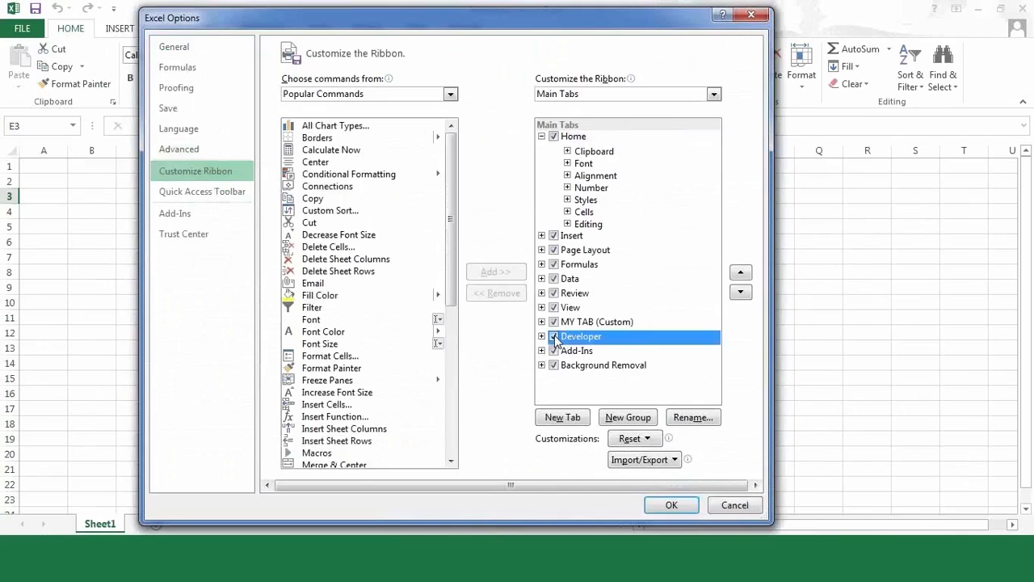
left_click(671, 507)
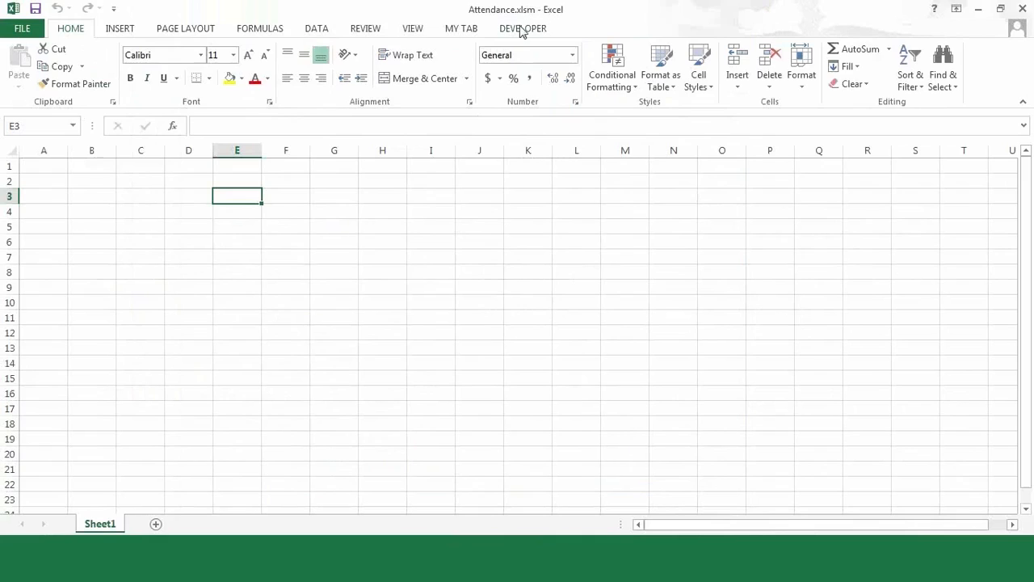
- From the Developer tab, open Macro Security in the Trust Center
left_click(521, 29)
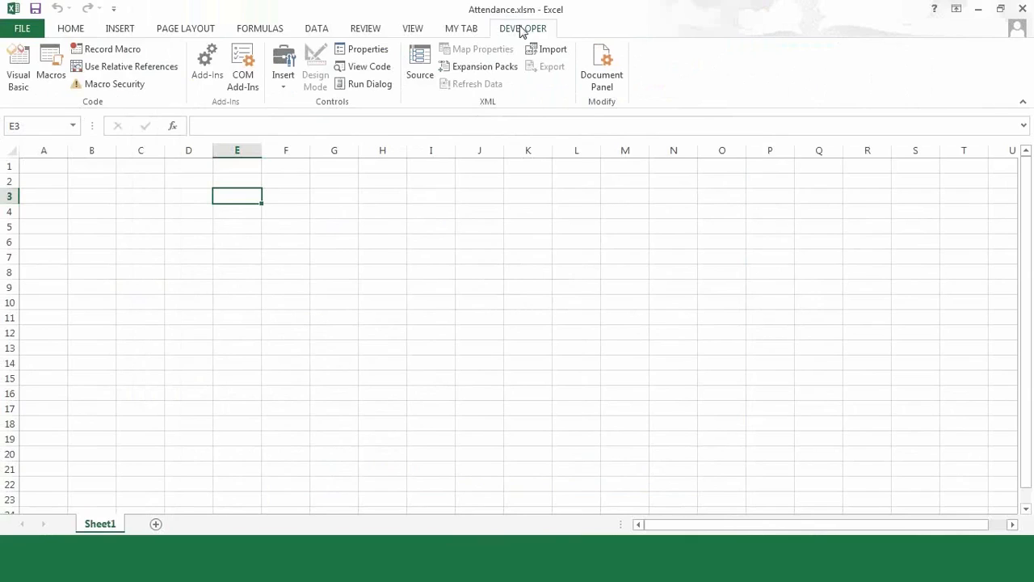
left_click(136, 85)
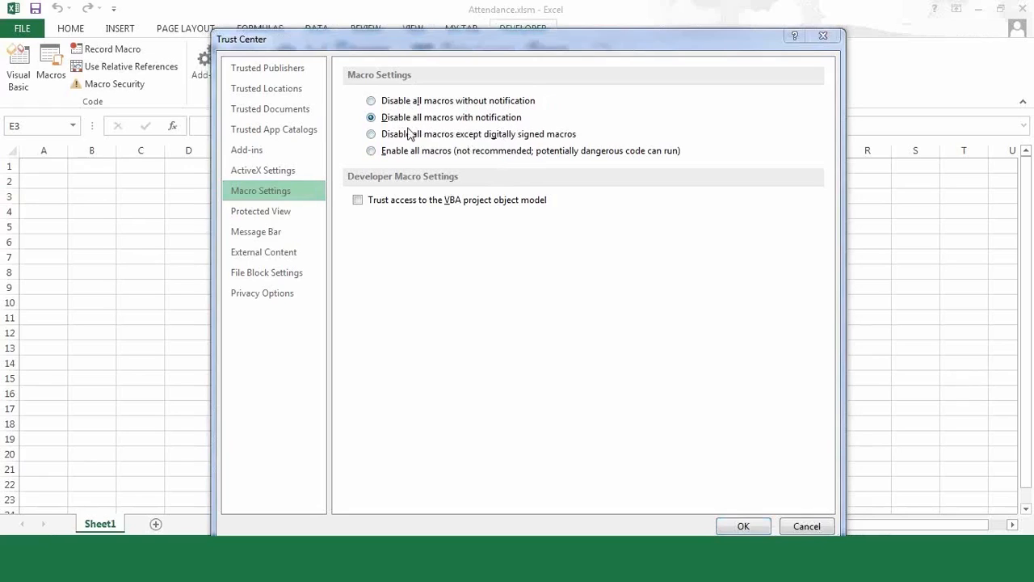
- Try the macro options, settle on 'Disable all macros with notification', and close the Trust Center
left_click(371, 101)
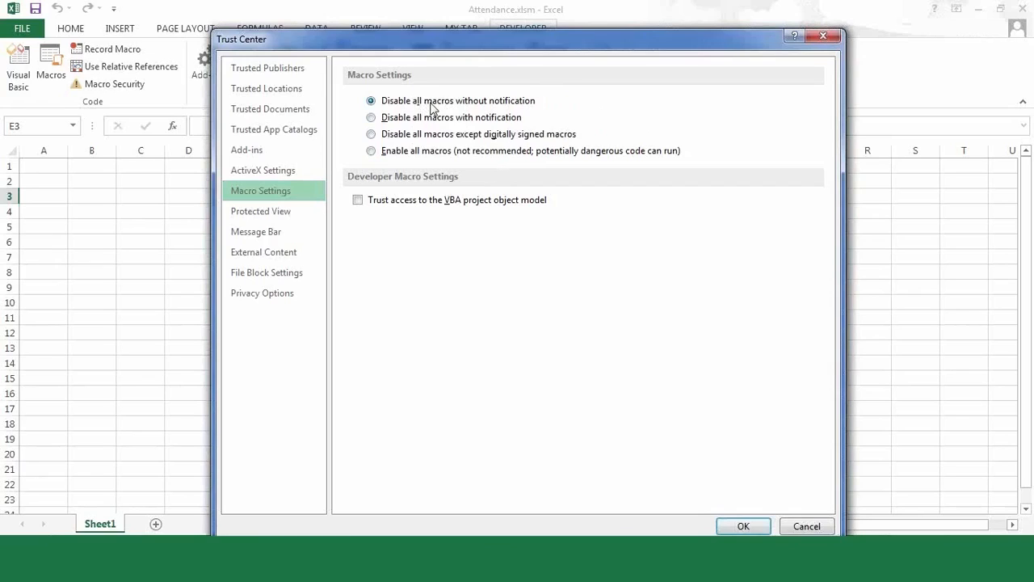
left_click(371, 152)
left_click(371, 119)
left_click(744, 526)
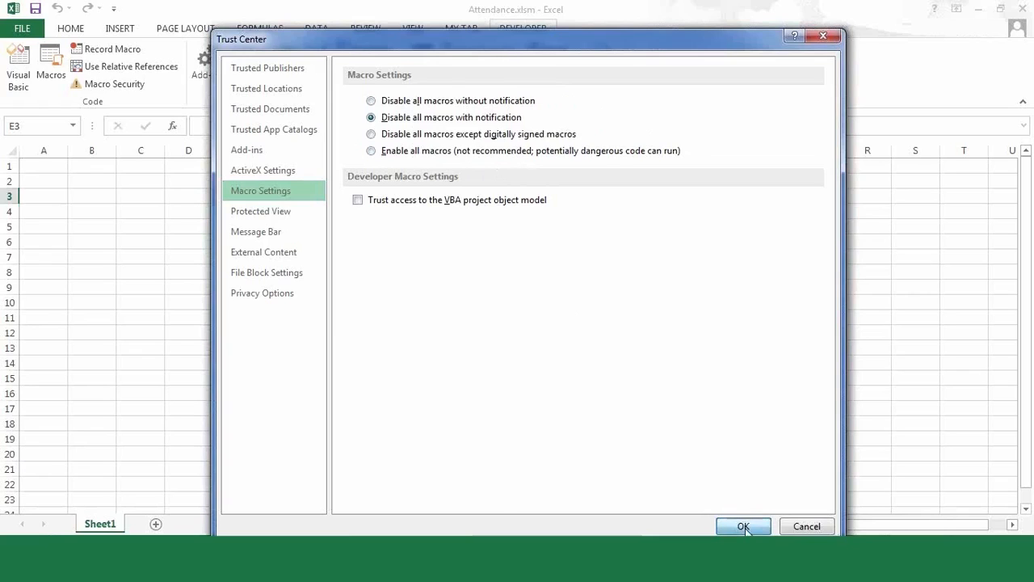
left_click(128, 218)
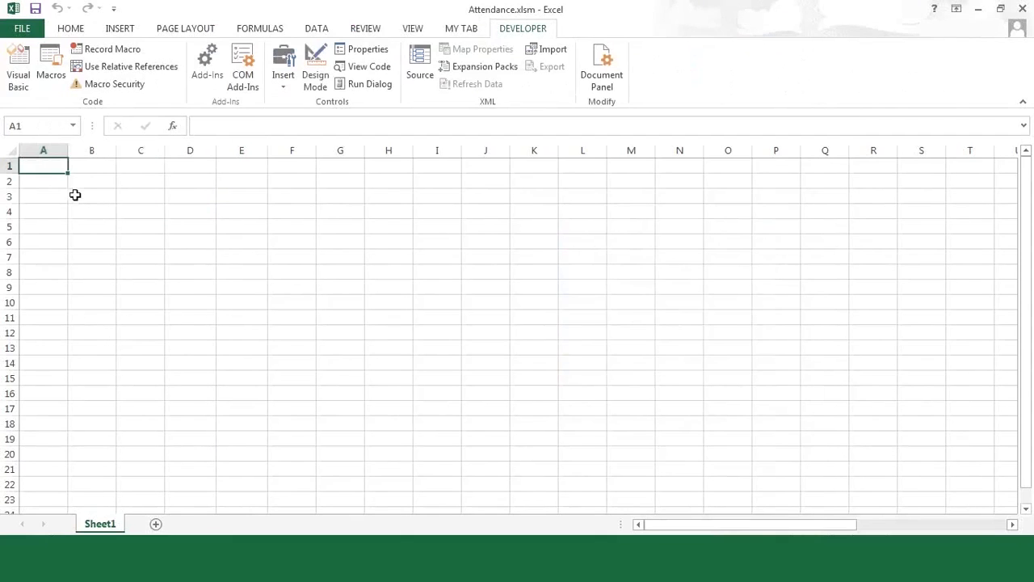
- From B3, record macro Attn with shortcut Ctrl+Shift+M and description 'Some description about macro'
left_click(71, 194)
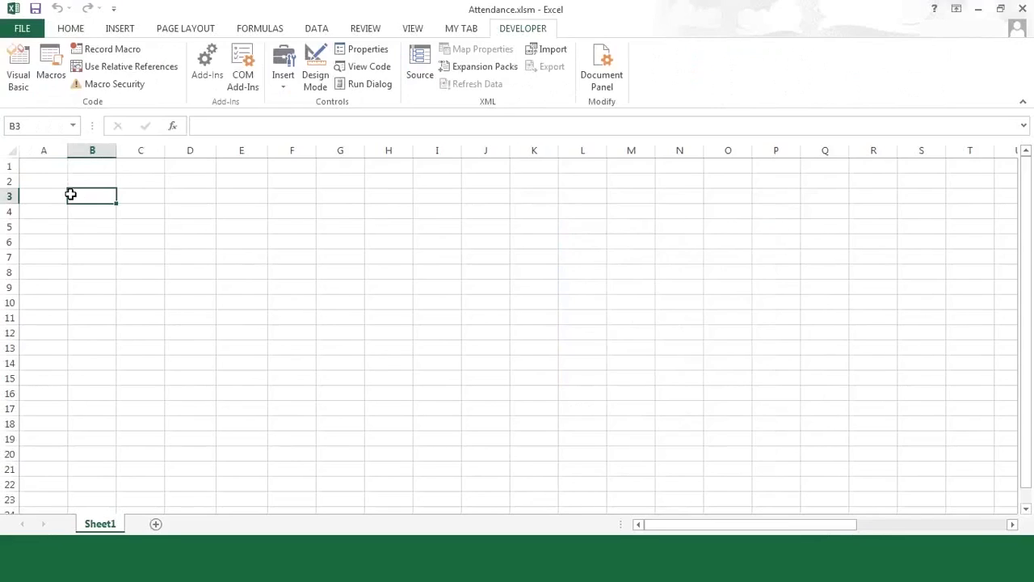
left_click(113, 50)
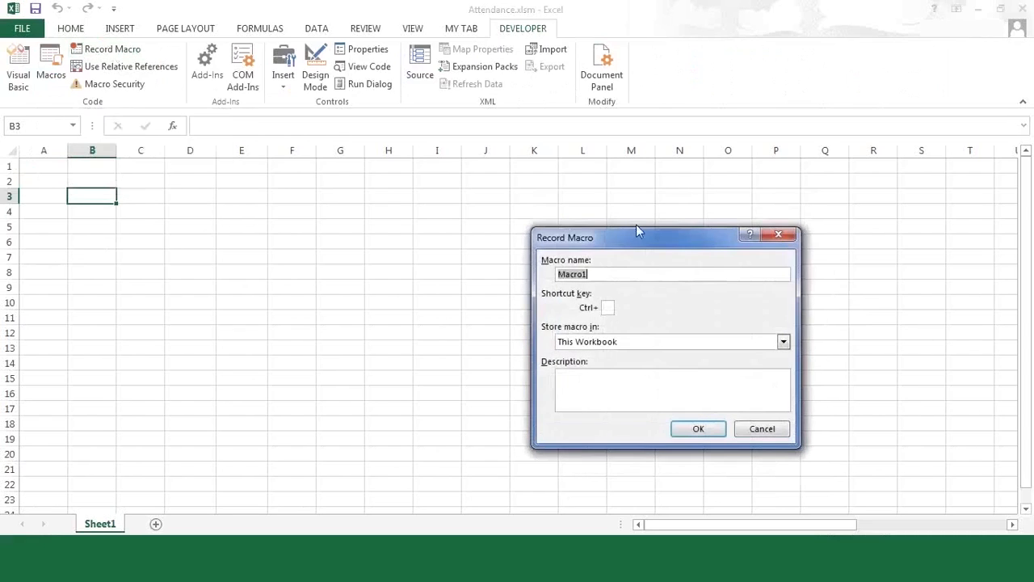
left_click_drag(636, 235, 455, 229)
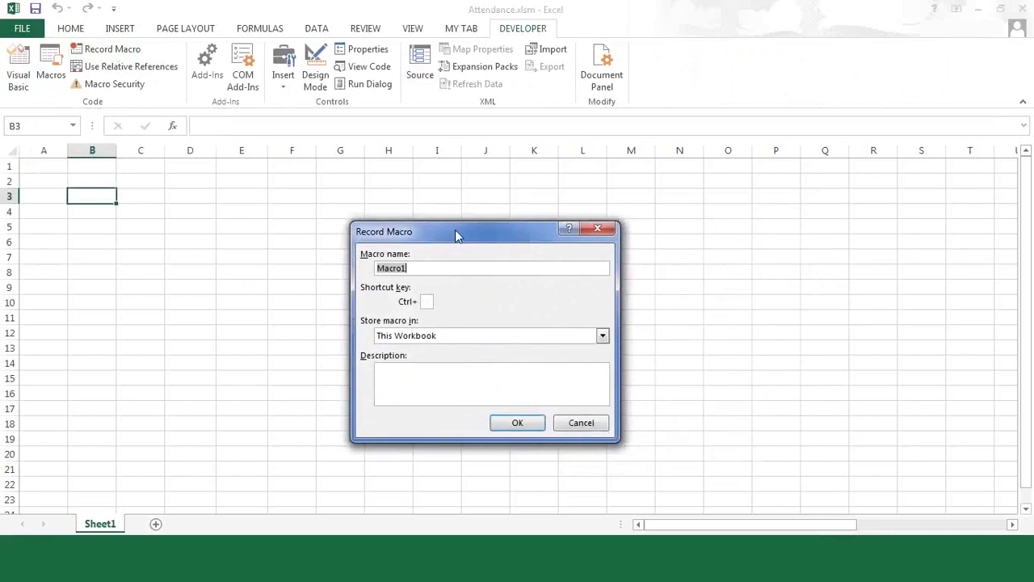
type("Attn")
left_click(428, 301)
type("M")
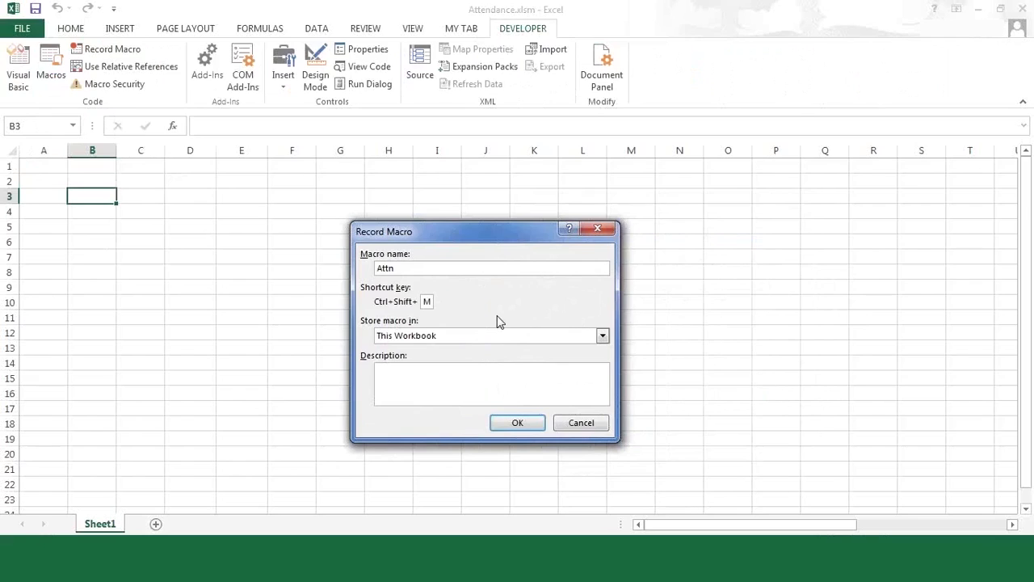
left_click(453, 372)
type("Some descrip")
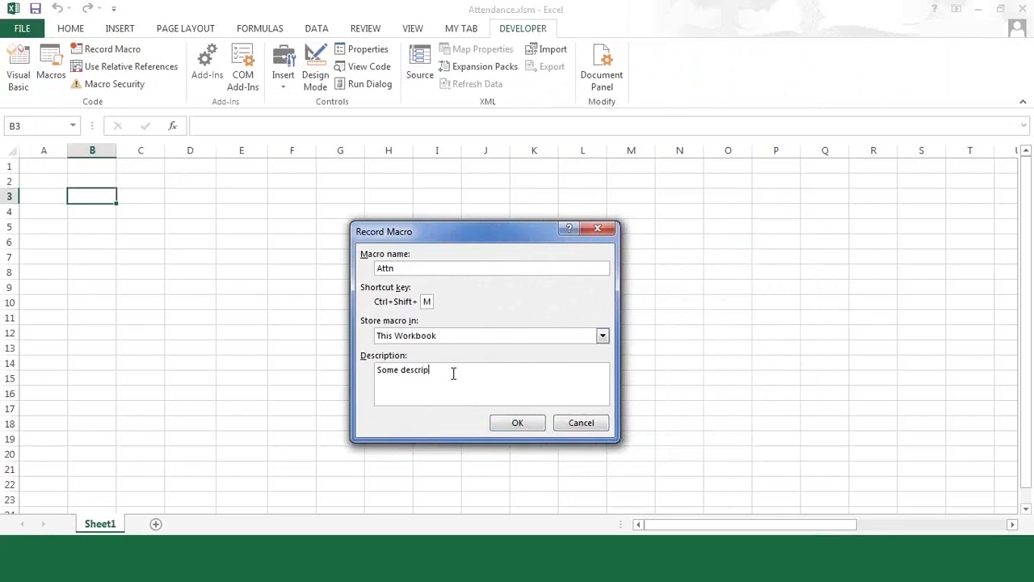
type("tion about macro")
left_click(517, 423)
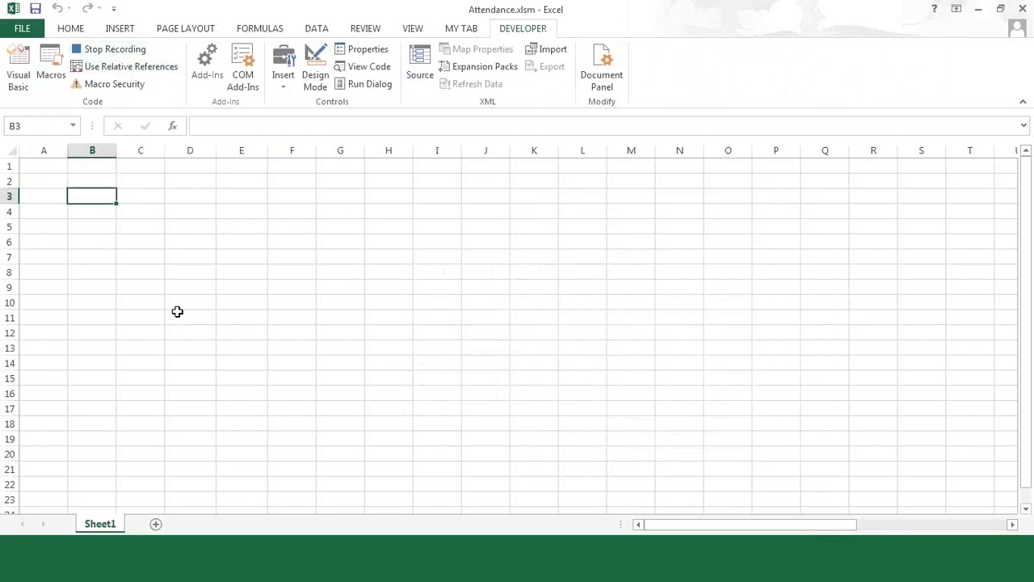
- Enter Month in B3 and the headers Code, Name and Dept in A6:C6
type("Month")
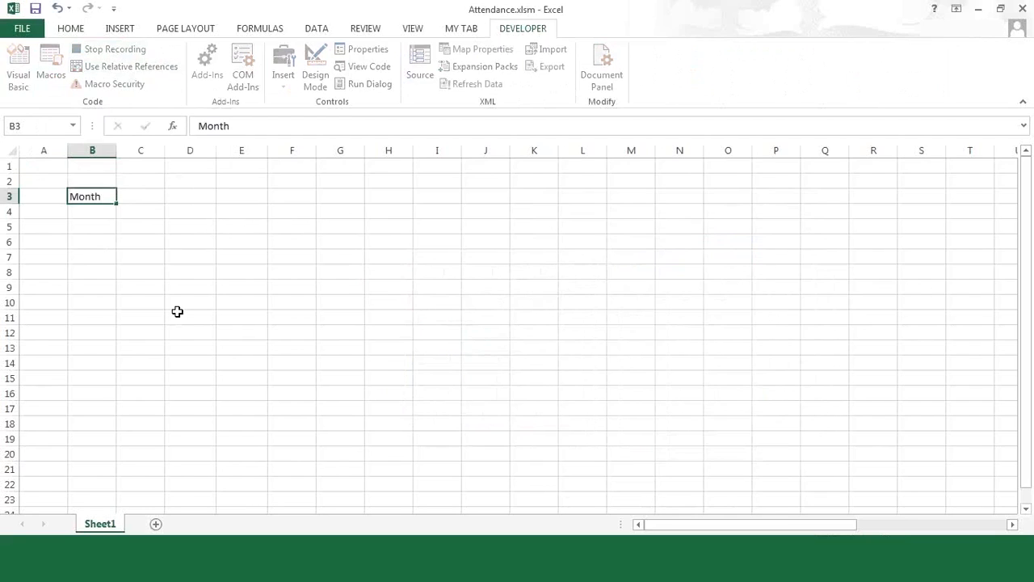
key("Return")
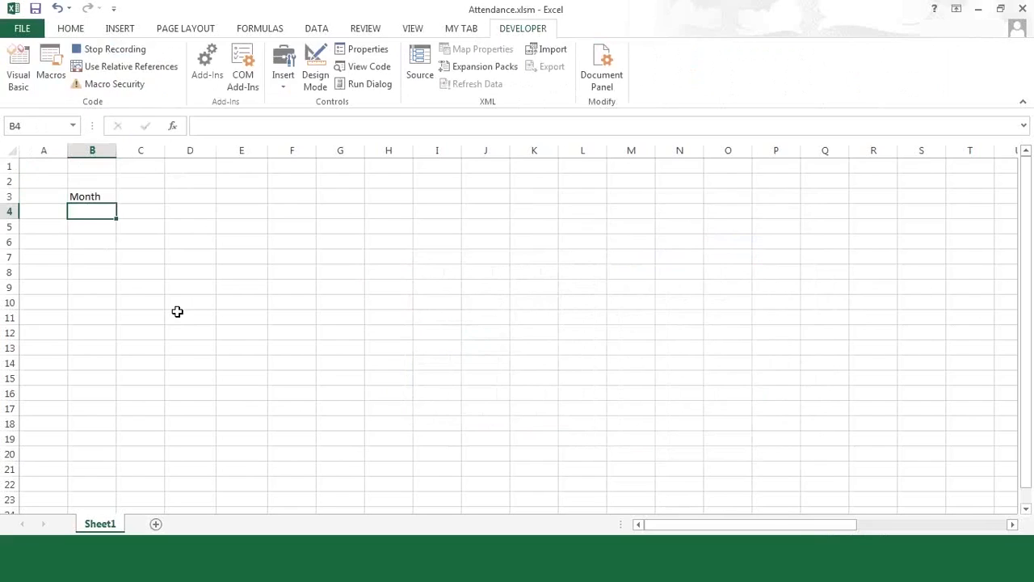
left_click(55, 241)
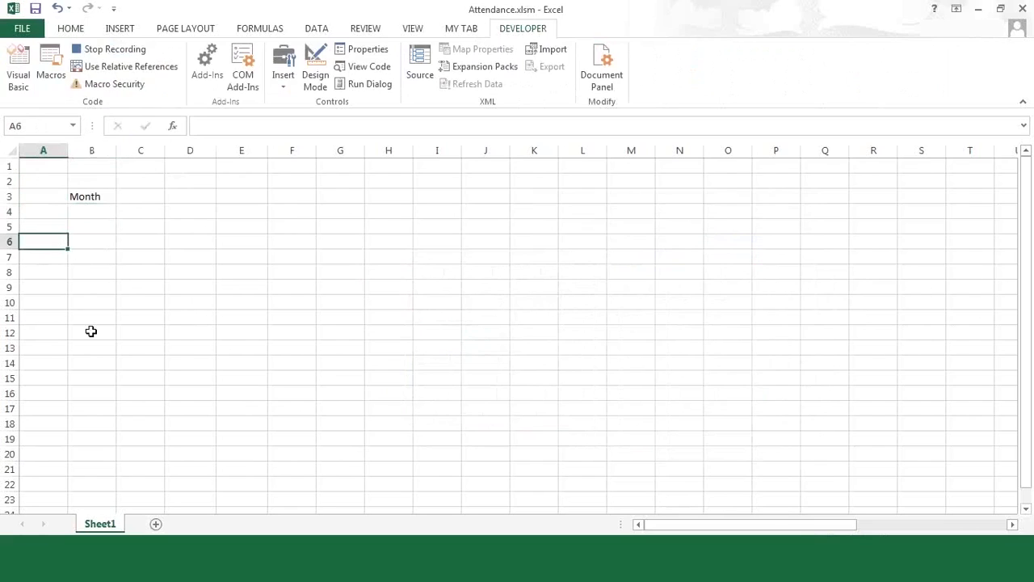
type("Code")
key("Tab")
type("Name")
key("Tab")
type("Dept")
key("Down")
- Enter the date Dec-2014 in C3 so it displays Dec-14
key("Up")
key("Right")
key("Up")
key("Up")
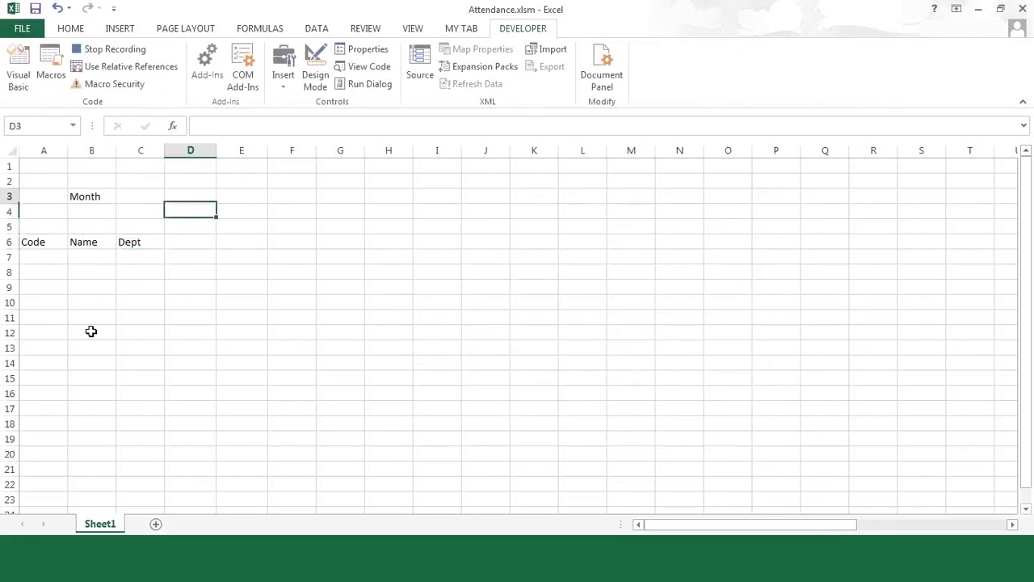
key("Up")
key("Left")
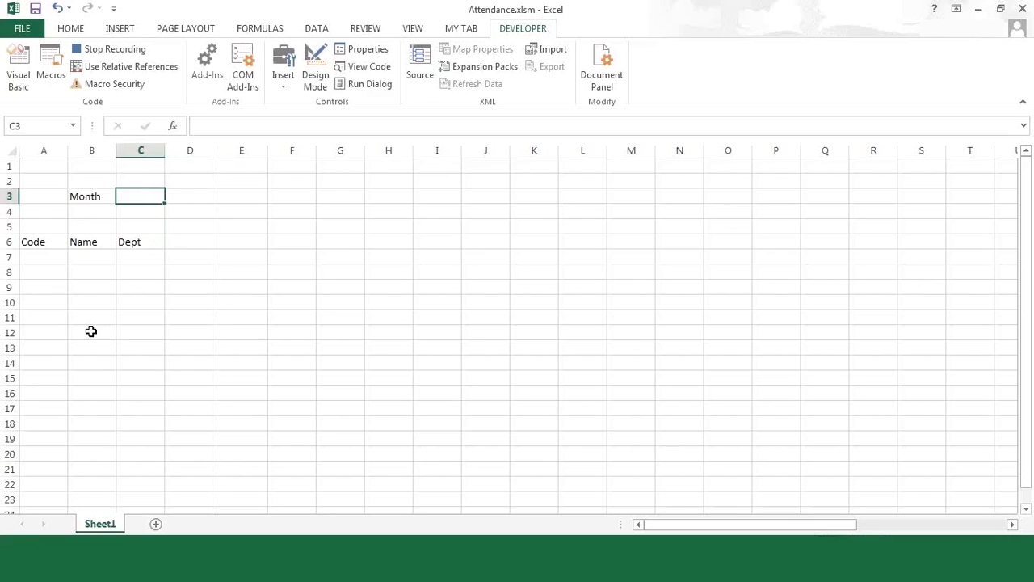
type("=")
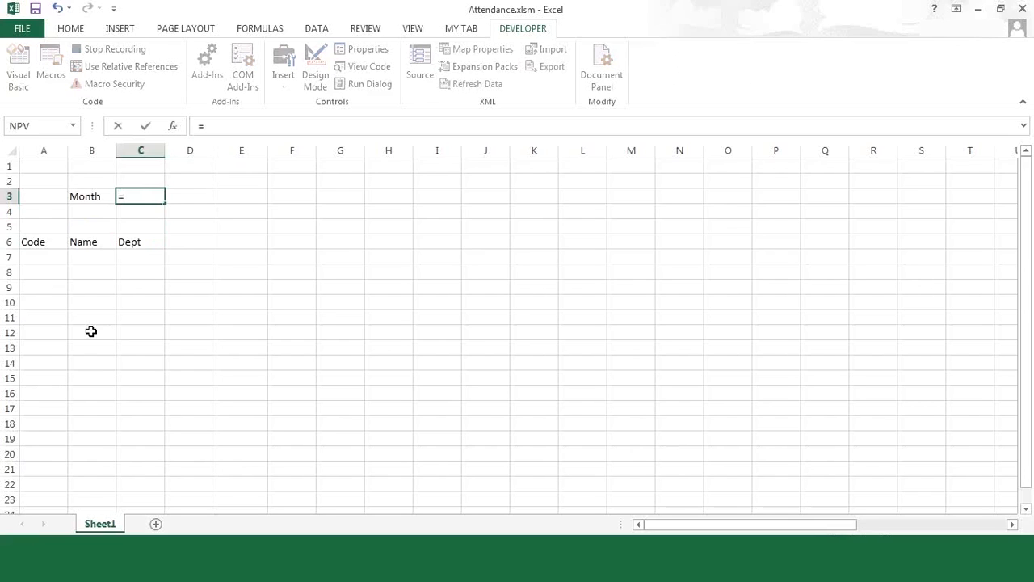
key("BackSpace")
type("Dec-2014")
key("Return")
key("Up")
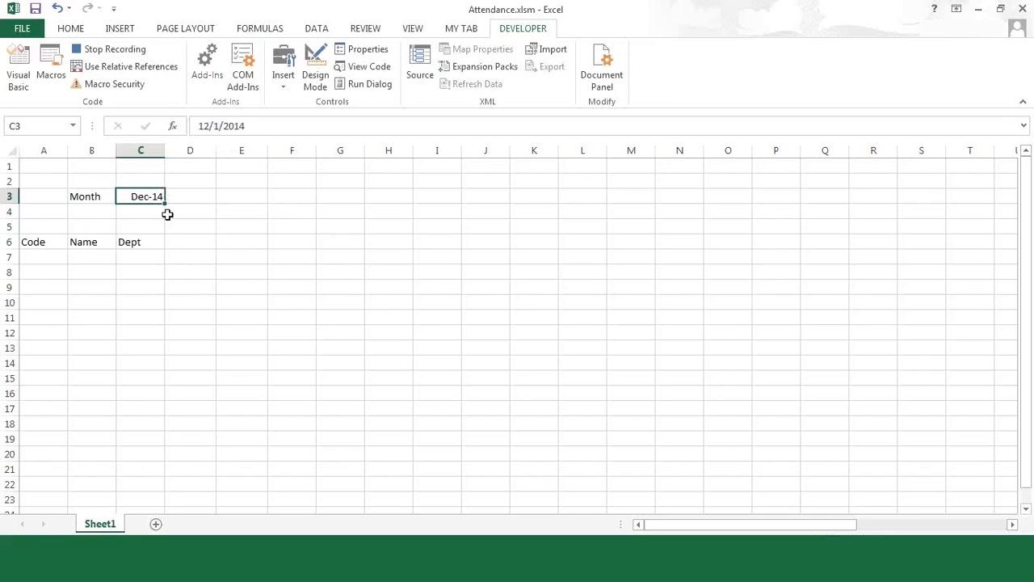
left_click(186, 241)
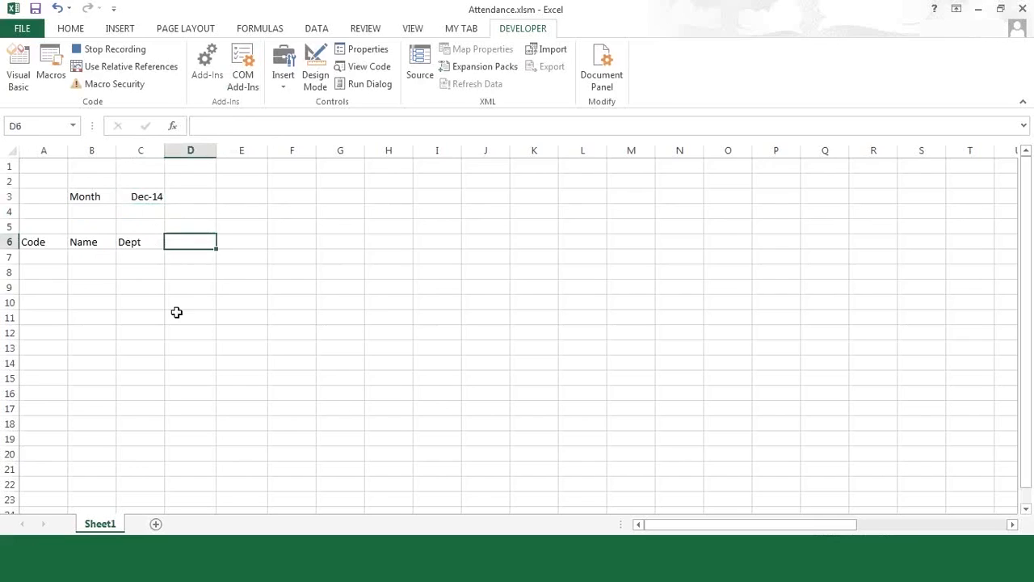
- Put the formula =C3 in D6 and copy it across row 6 to column O
type("=")
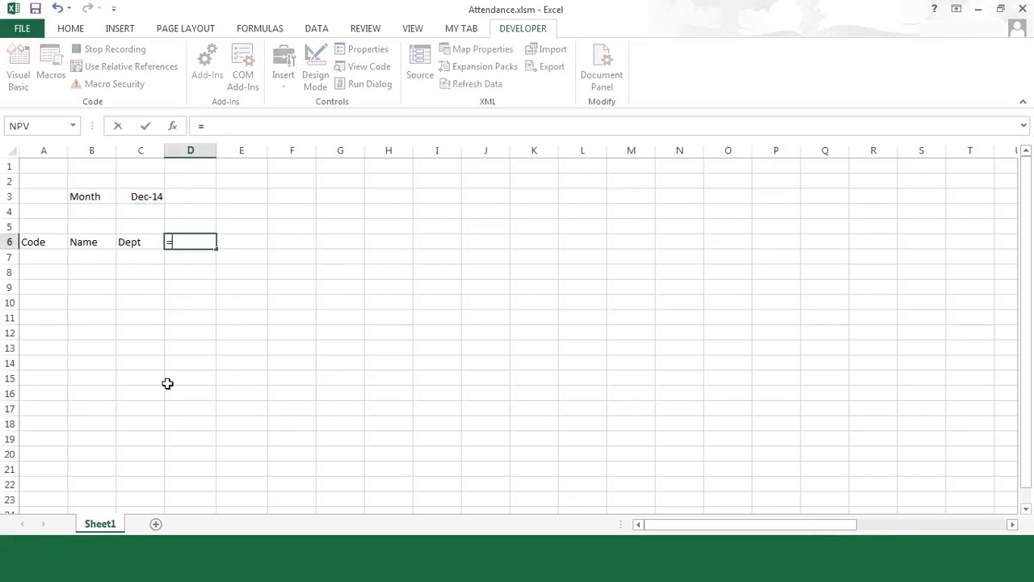
key("Up")
key("Up")
key("Up")
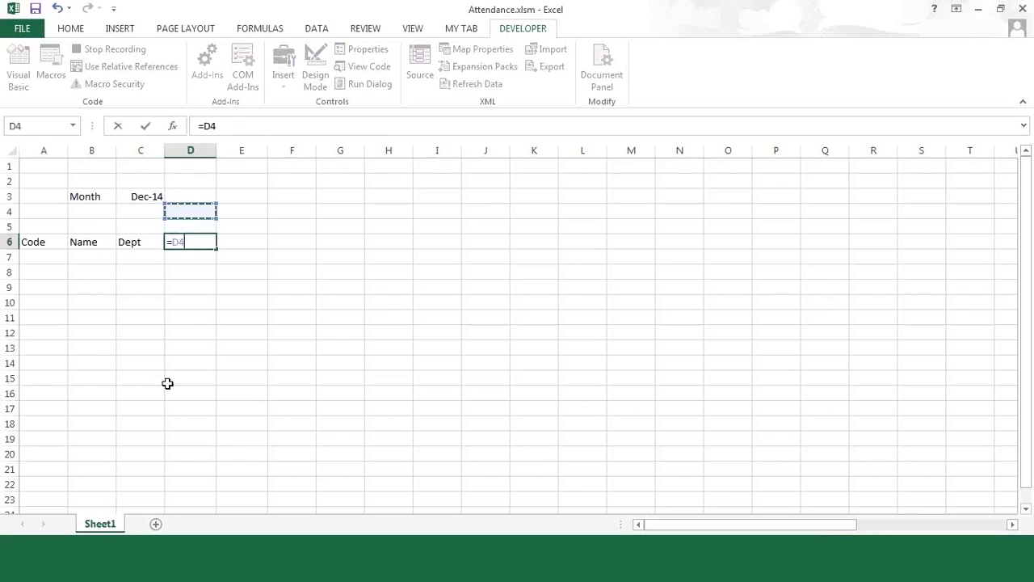
key("Left")
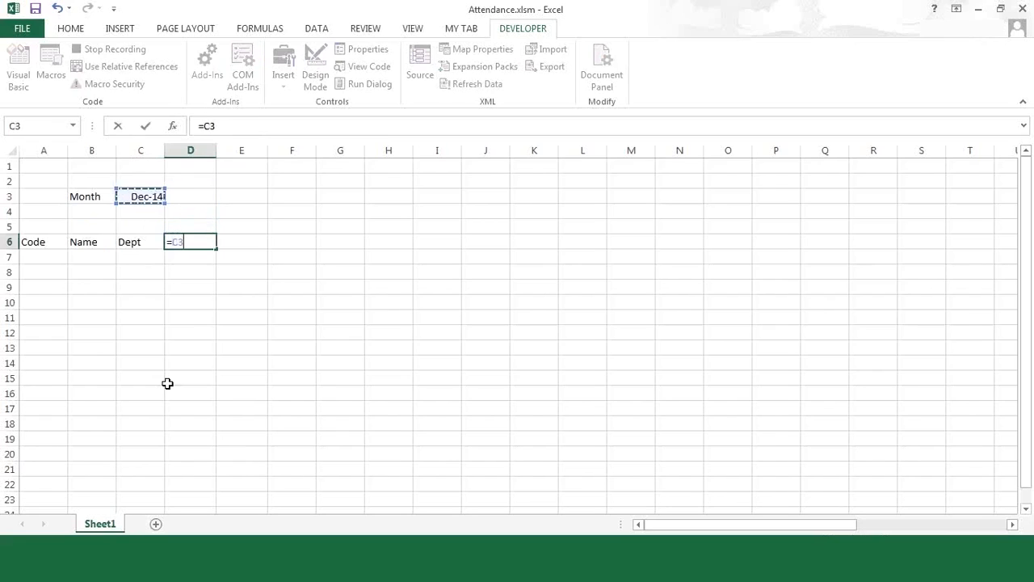
key("Return")
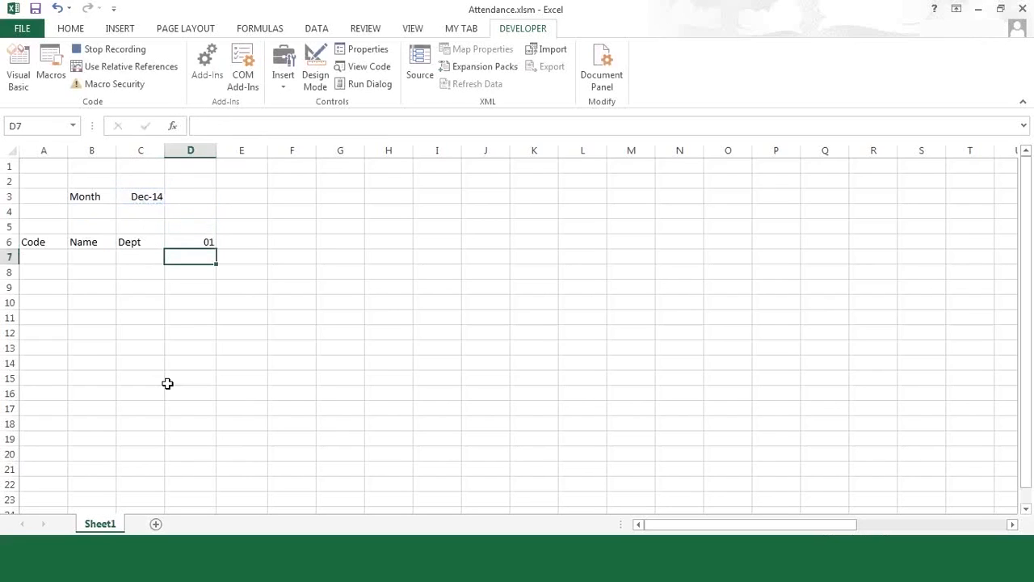
key("Up")
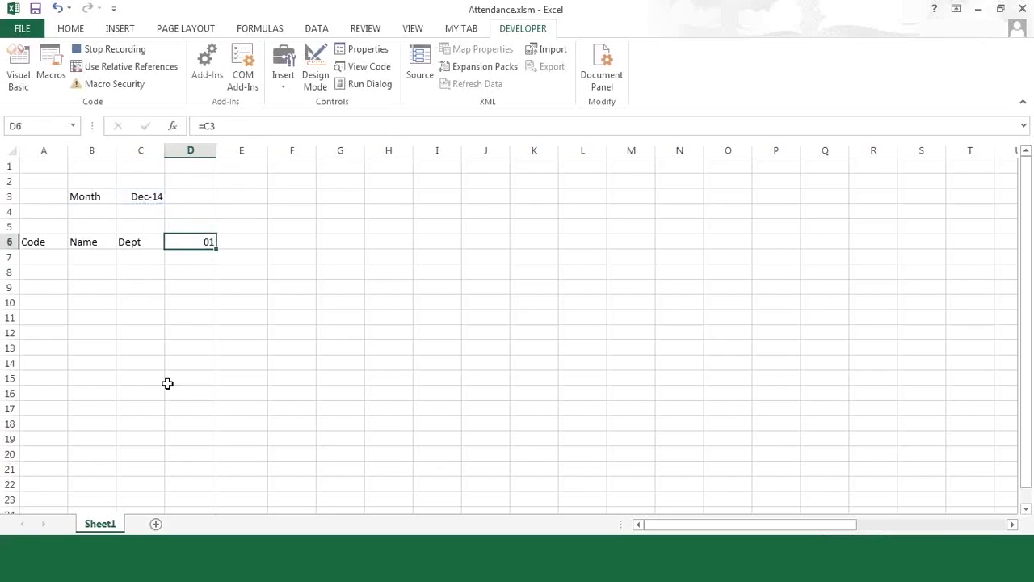
left_click_drag(215, 249, 479, 250)
left_click_drag(562, 250, 738, 249)
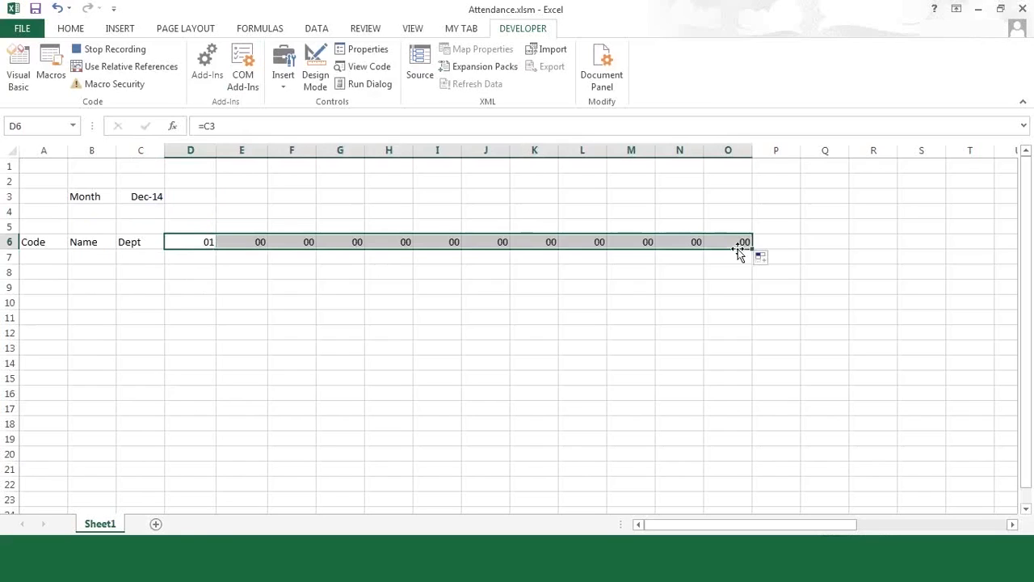
- Rewrite E6 as =D6+1 and fill it to O6, numbering days 01 through 12
left_click(237, 241)
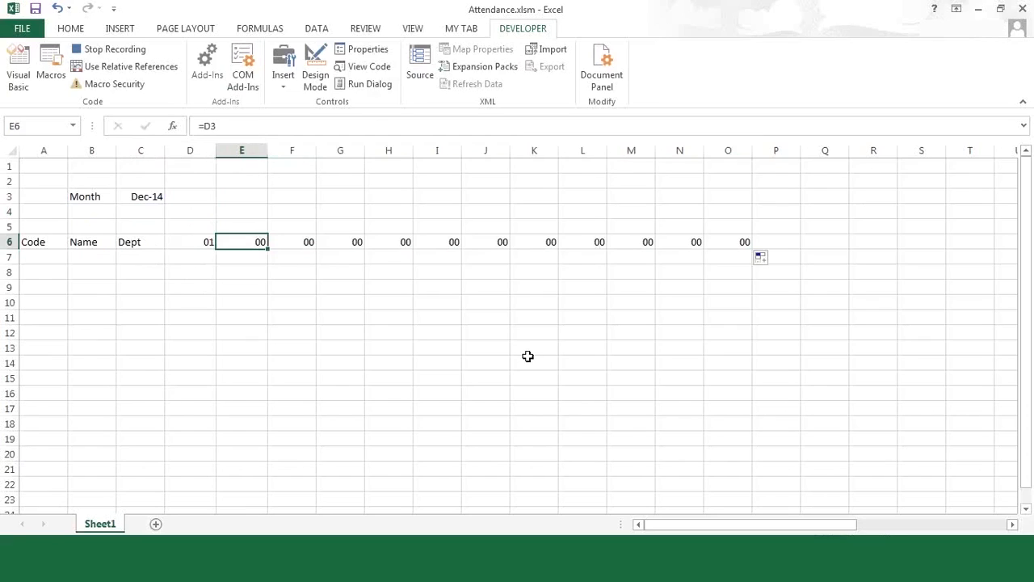
key("Left")
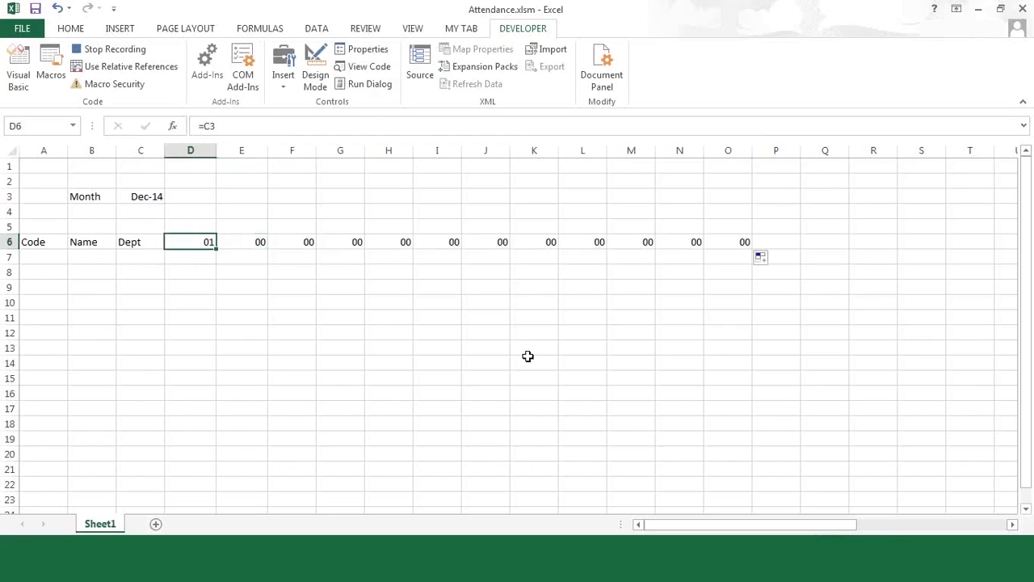
key("Right")
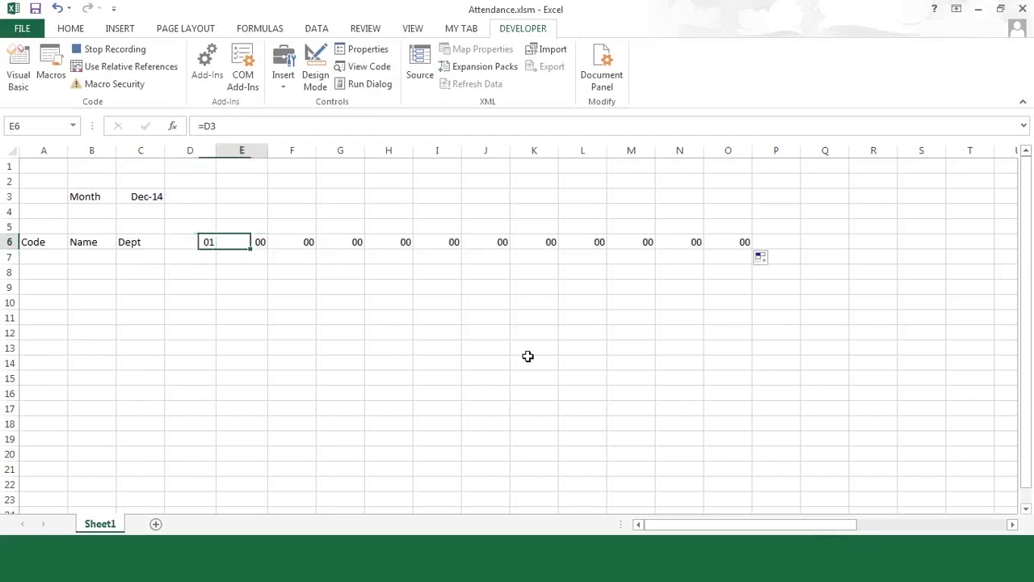
key("Right")
key("Right")
key("Left")
key("Left")
key("F2")
key("BackSpace")
key("BackSpace")
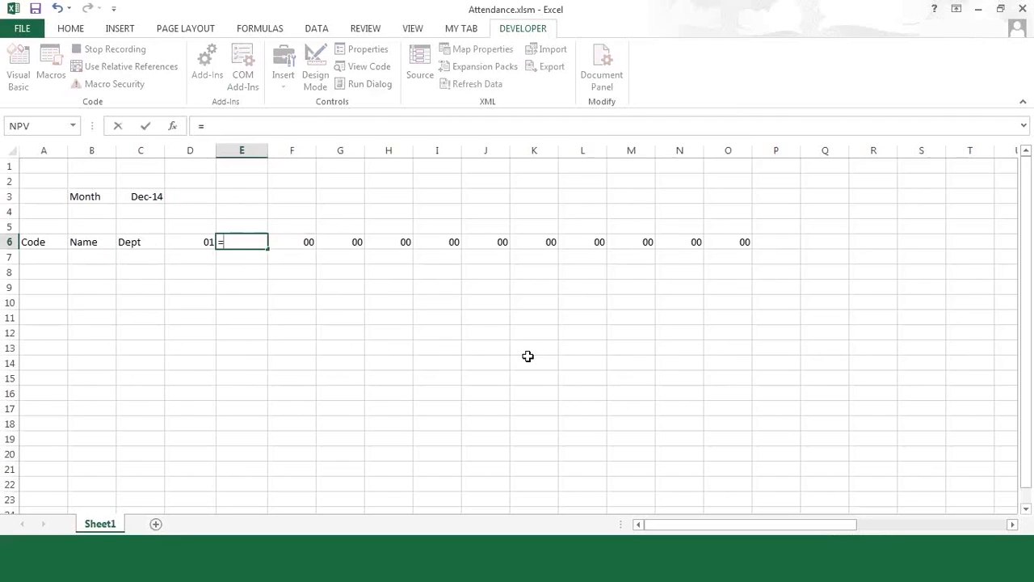
key("Left")
type("+1")
key("Return")
key("Up")
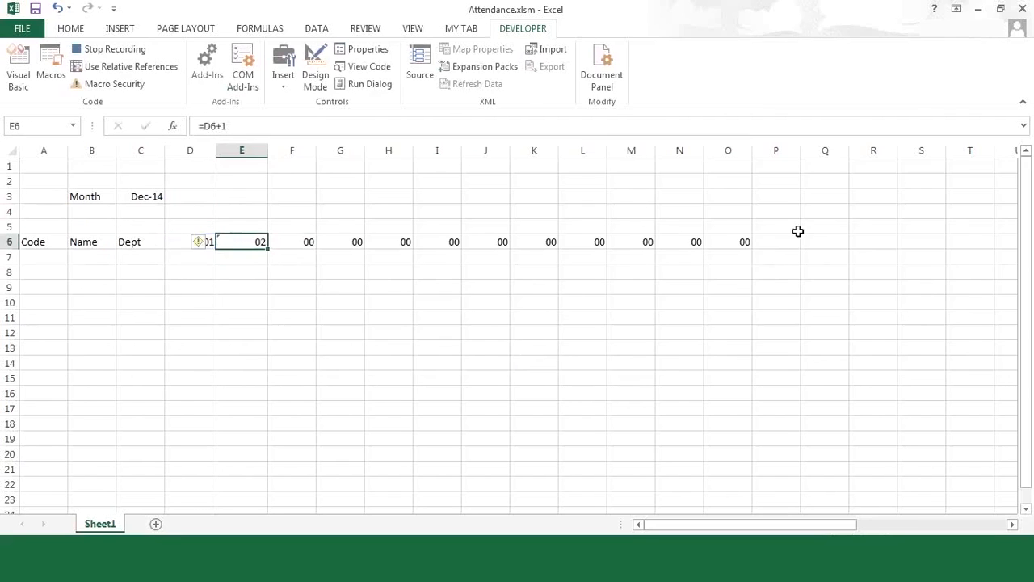
left_click_drag(740, 240, 742, 243)
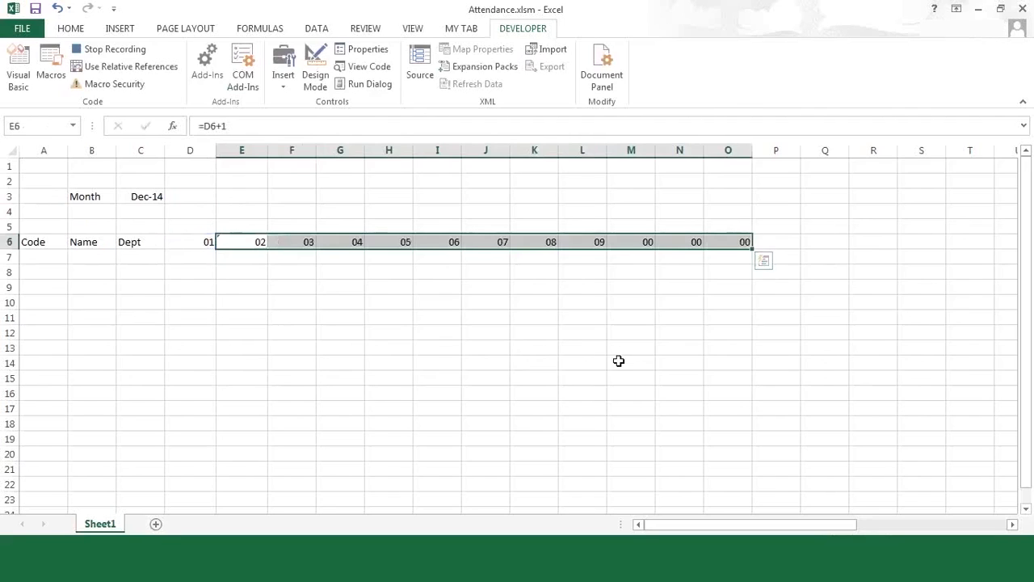
left_click(441, 346)
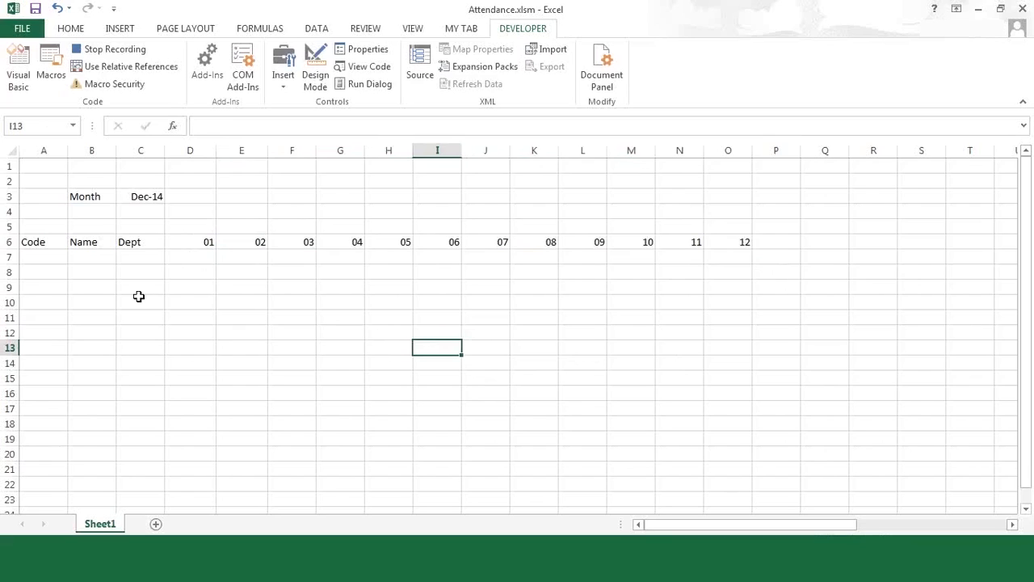
- Enter =TEXT(D6,"ddd") in D5 so it shows the weekday Mon
left_click(199, 242)
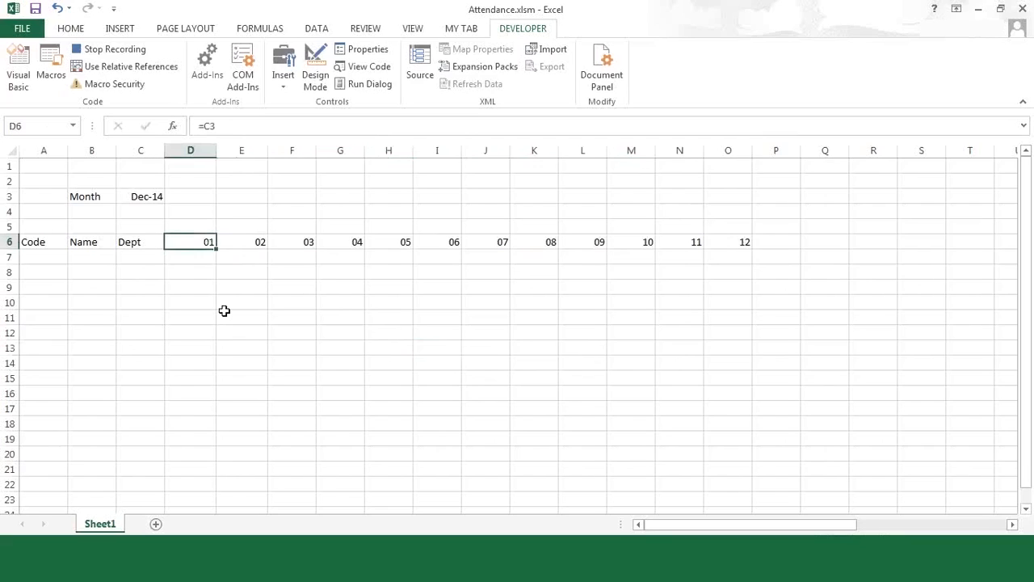
left_click(205, 226)
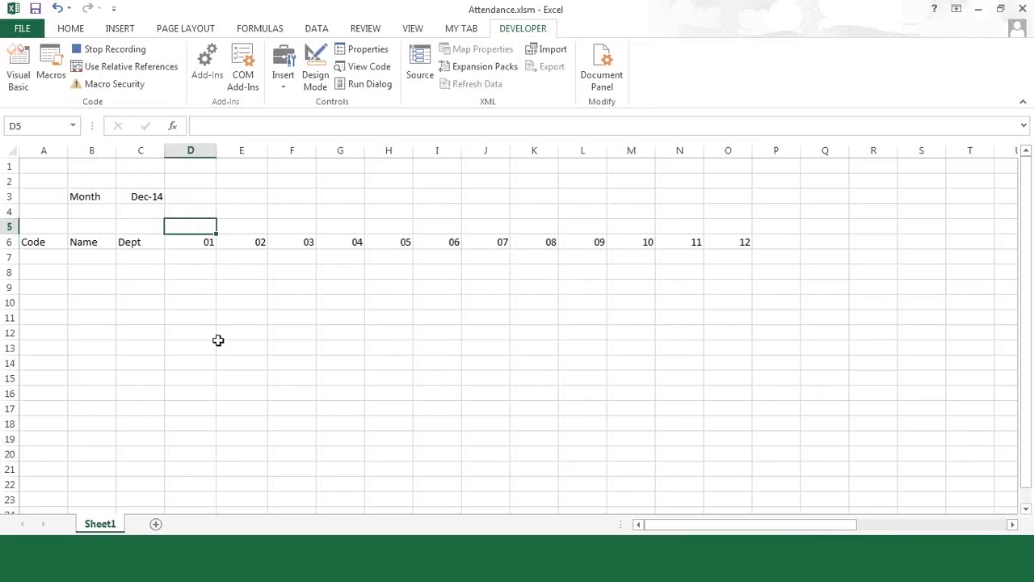
left_click(137, 197)
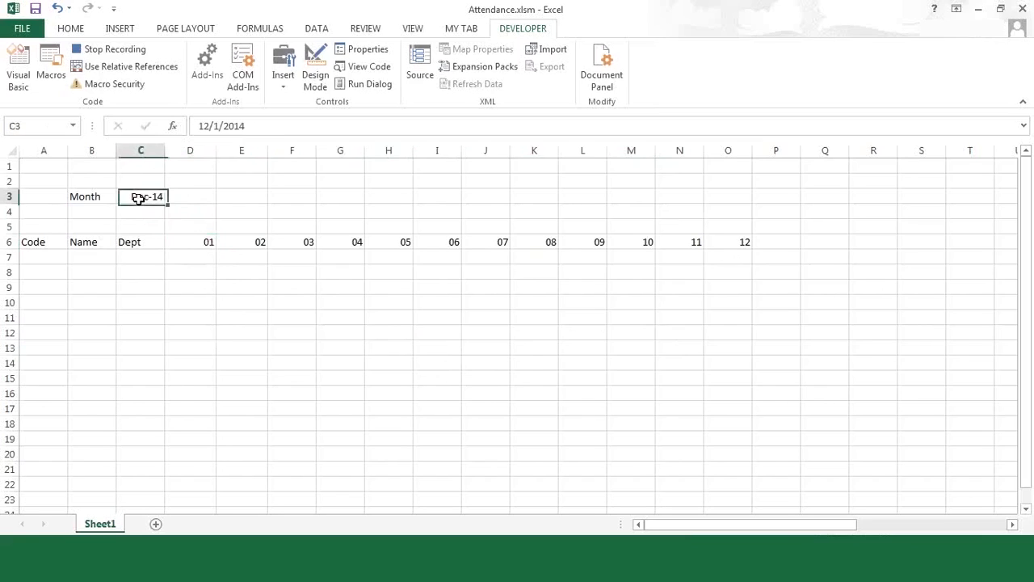
left_click(203, 227)
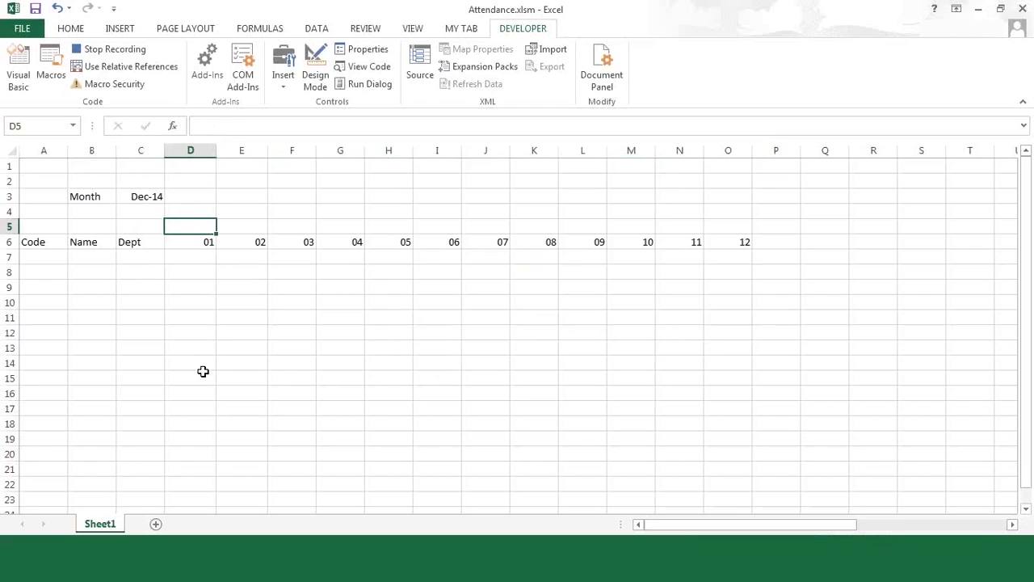
type("=")
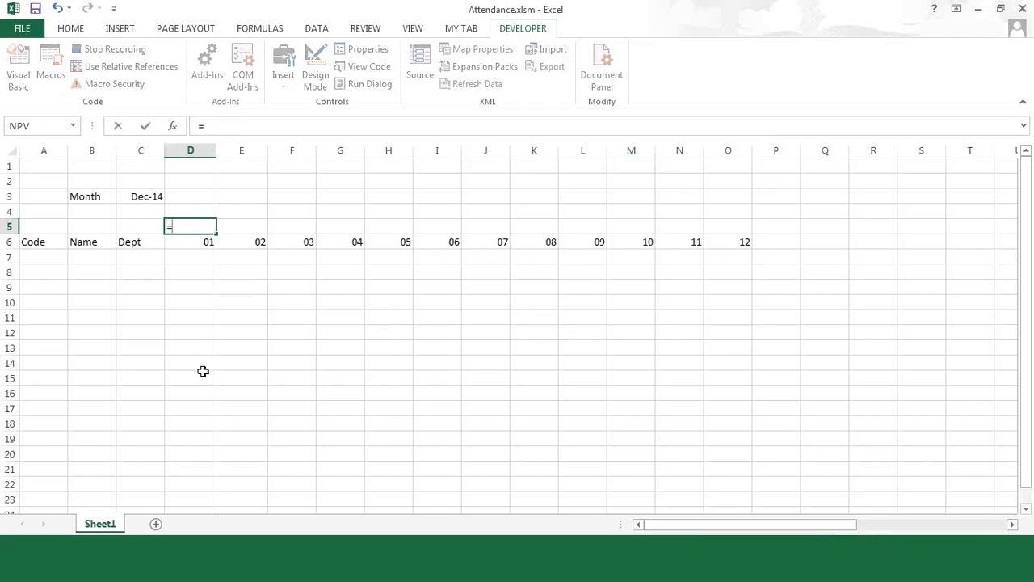
type("text")
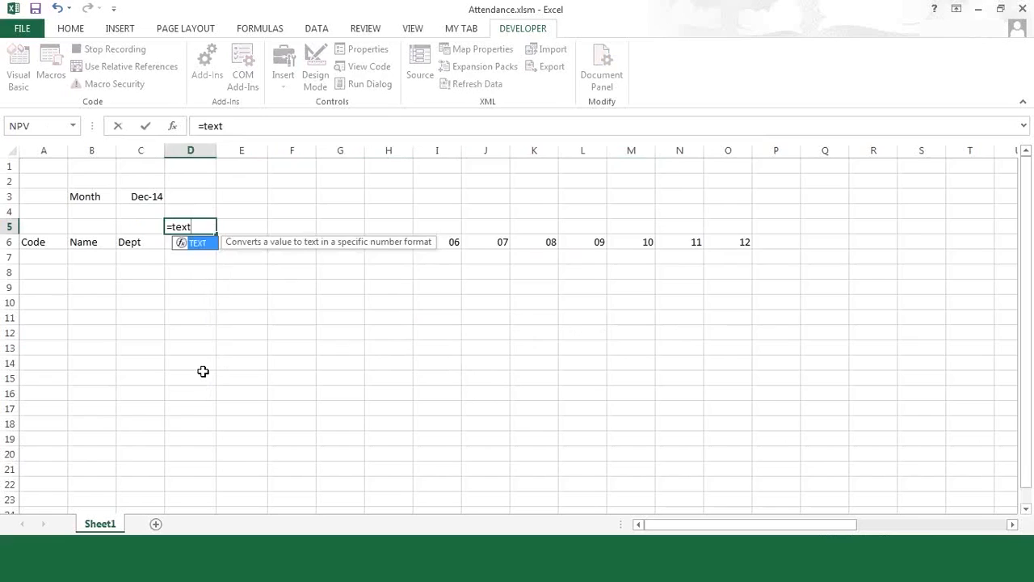
type("(")
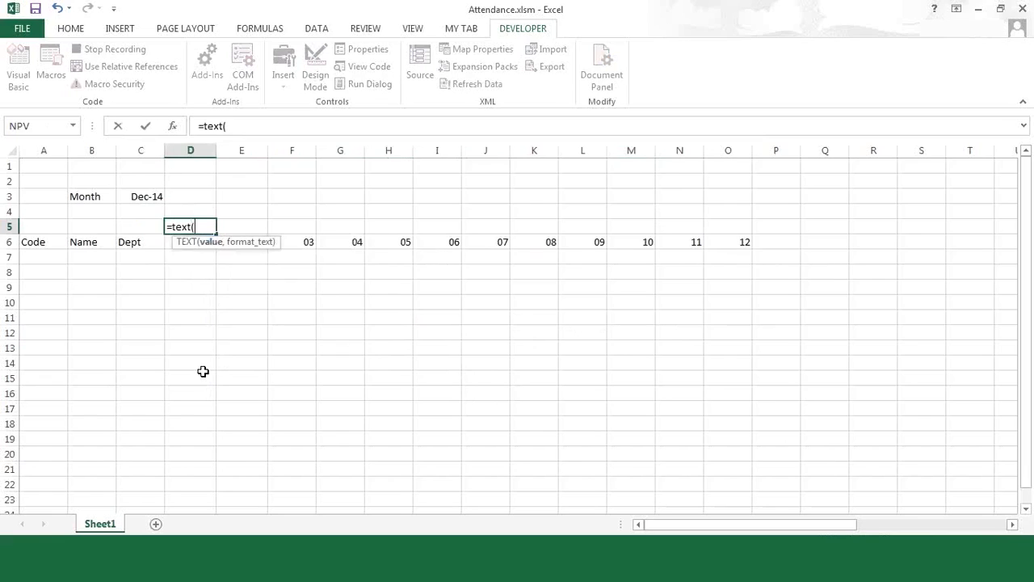
key("Down")
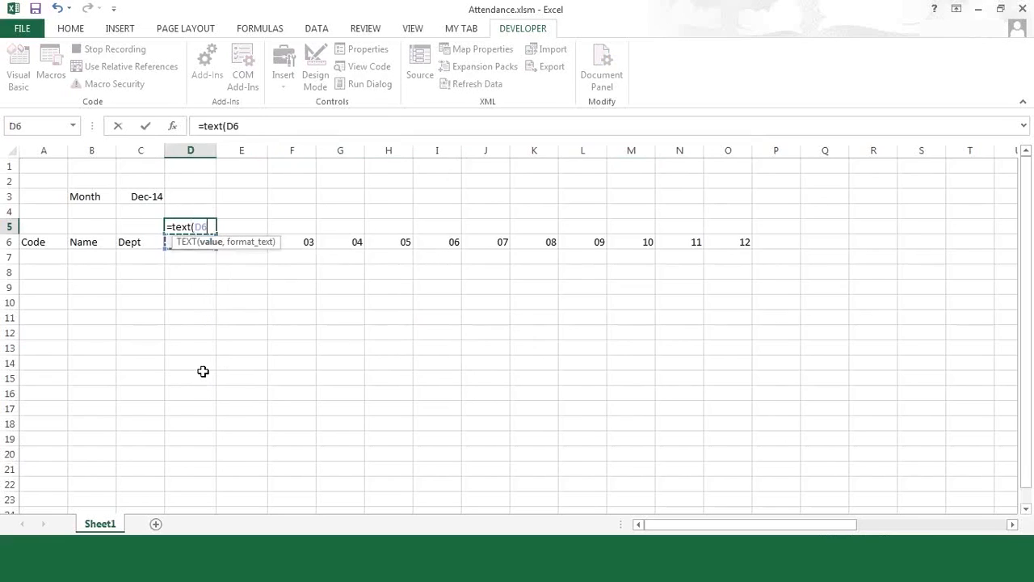
type(",")
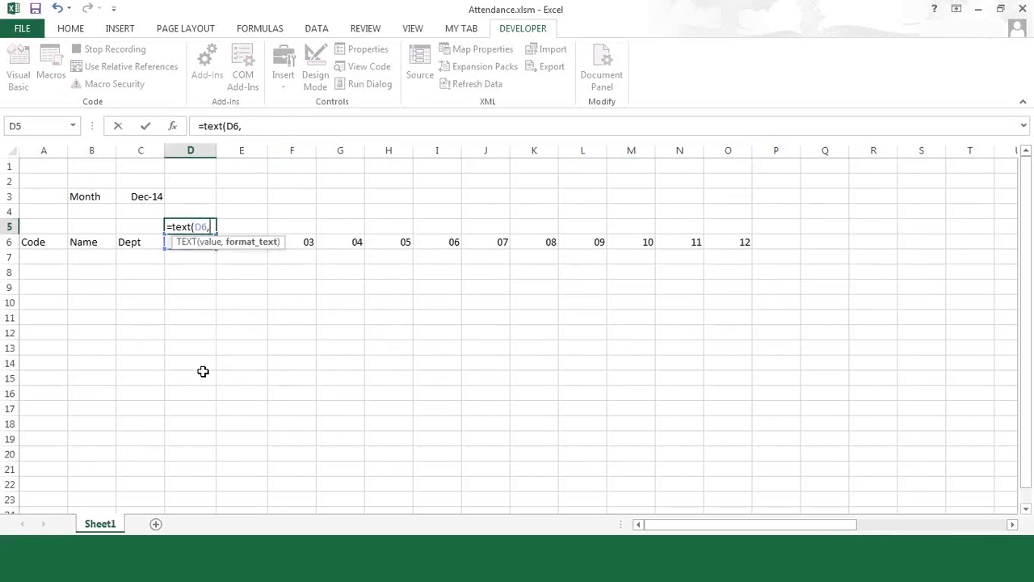
type("\"")
type("ddd\")")
key("Return")
key("Up")
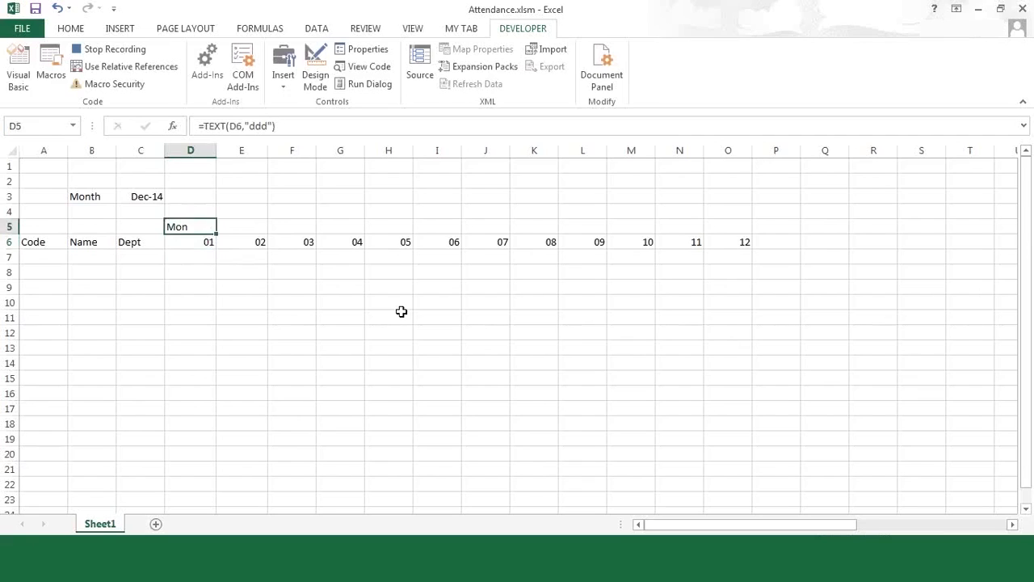
left_click(723, 227, "shift")
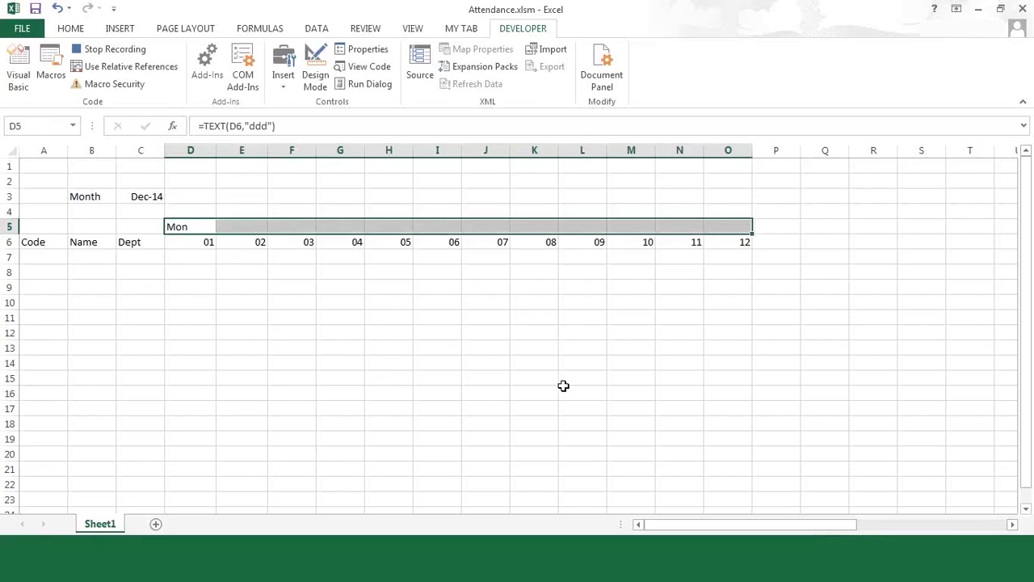
- Fill the weekday formula across D5:O5 and autofit columns D to O
key("ctrl+r")
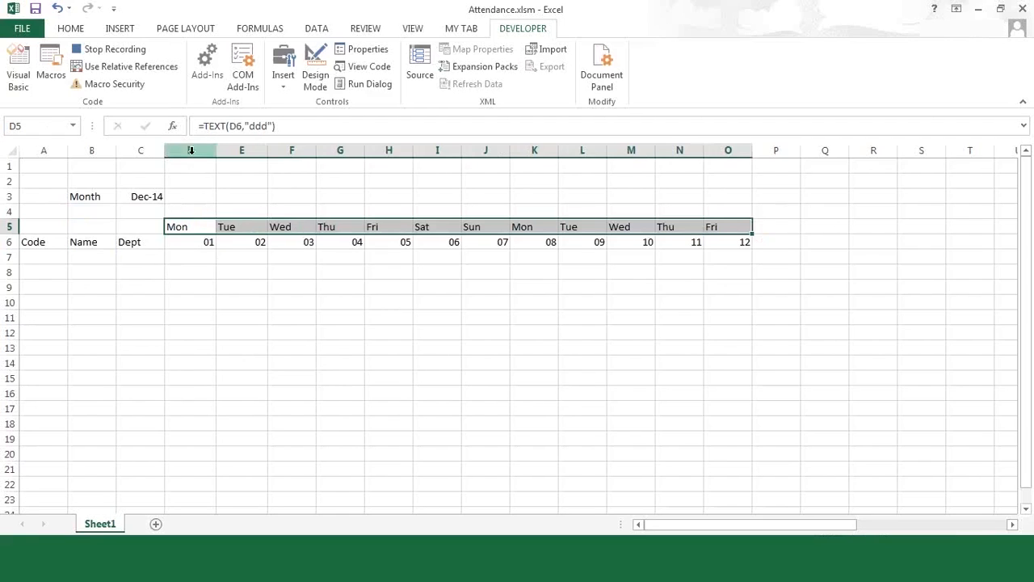
left_click_drag(189, 151, 736, 183)
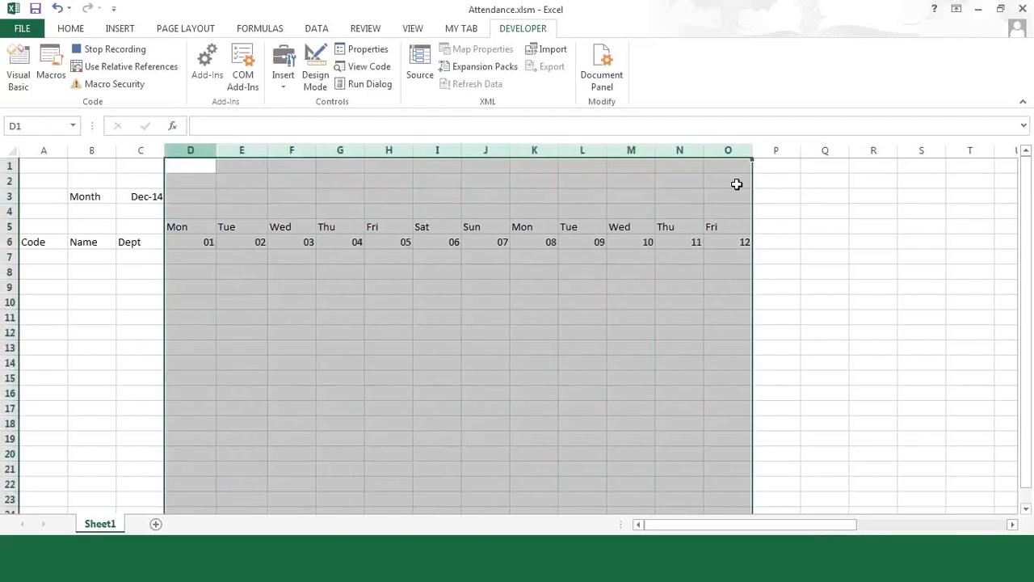
double_click(704, 151)
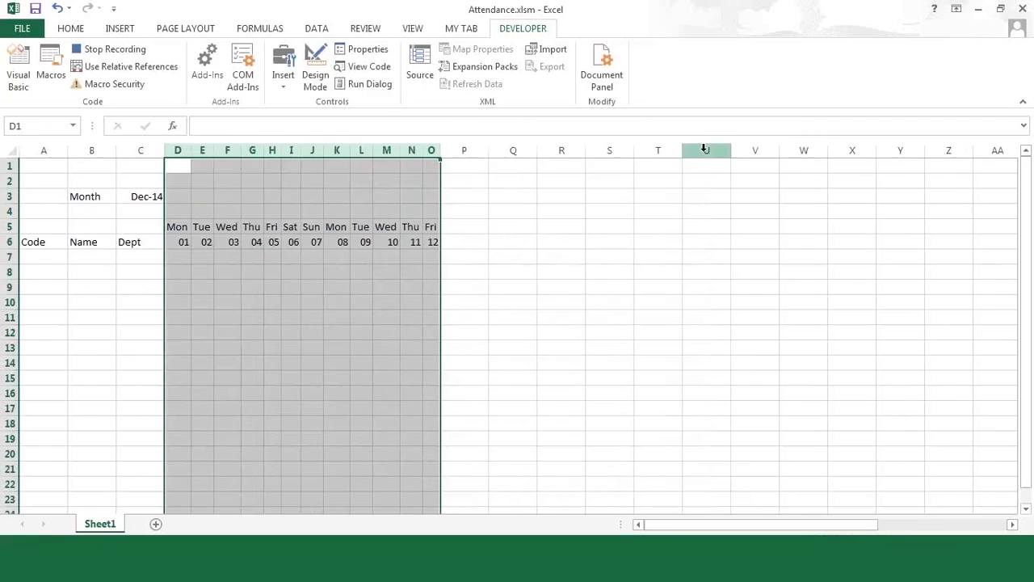
left_click(345, 312)
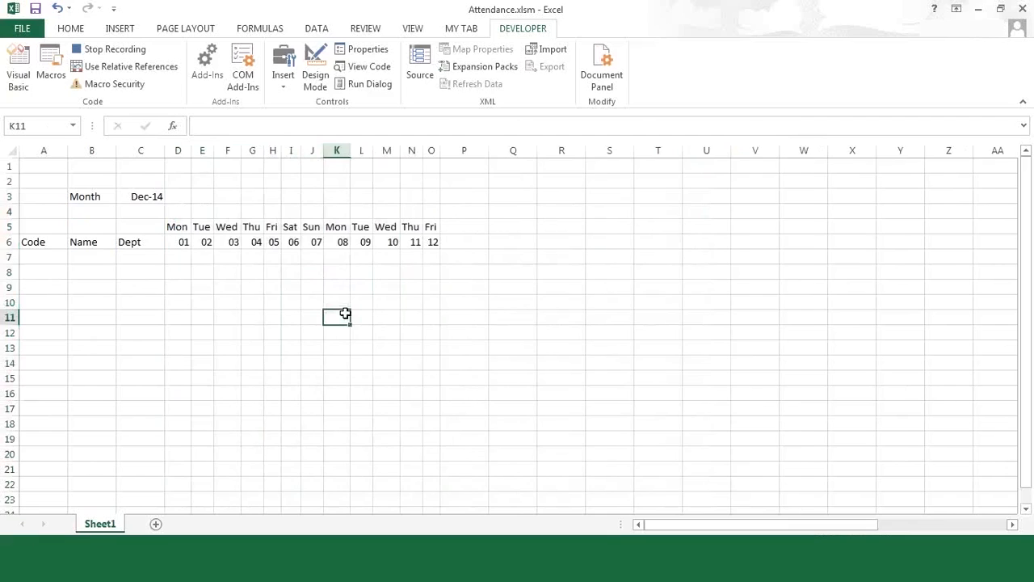
left_click_drag(35, 241, 434, 451)
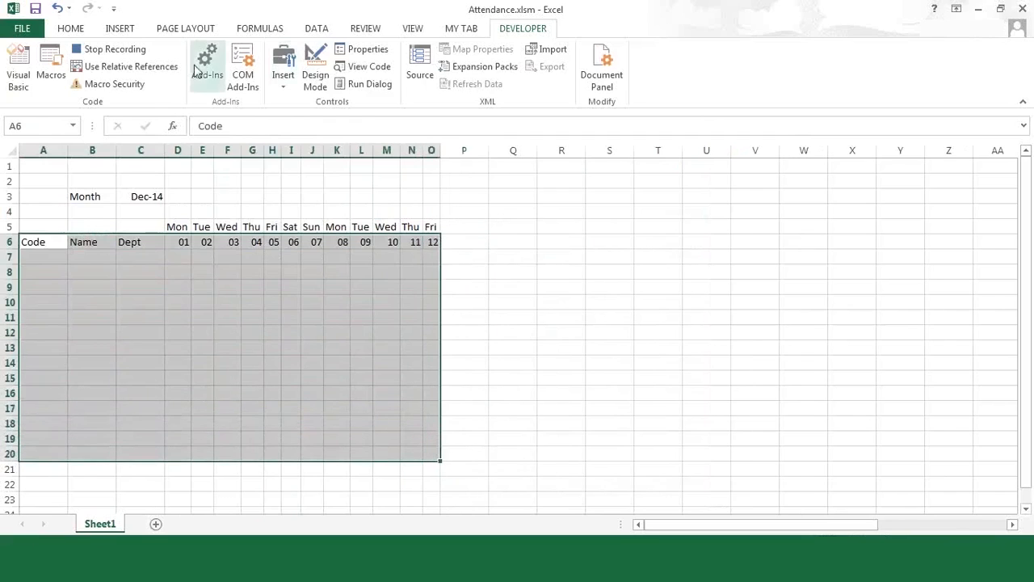
- Apply All Borders to the A6:O20 attendance grid
left_click(71, 31)
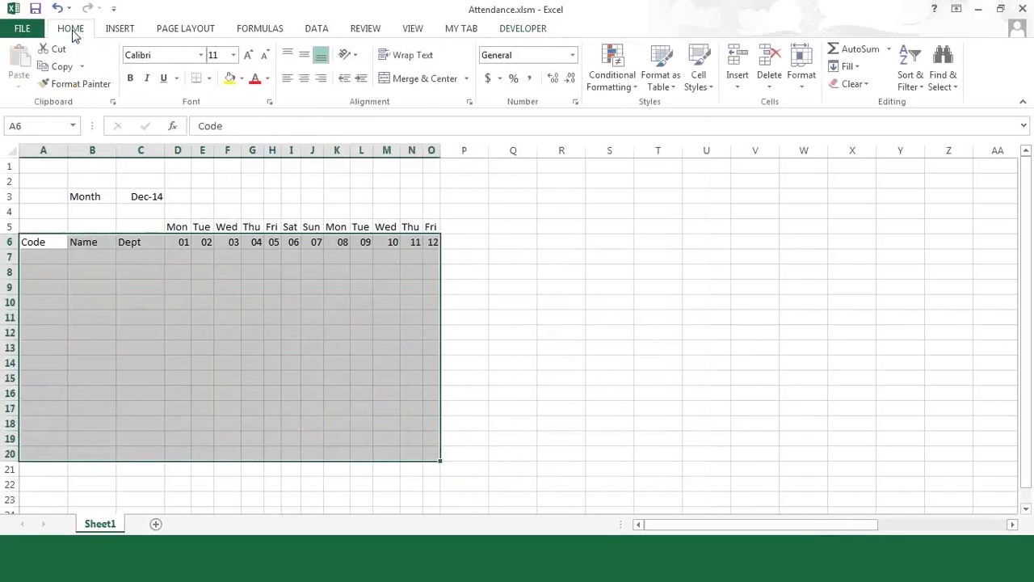
left_click(209, 78)
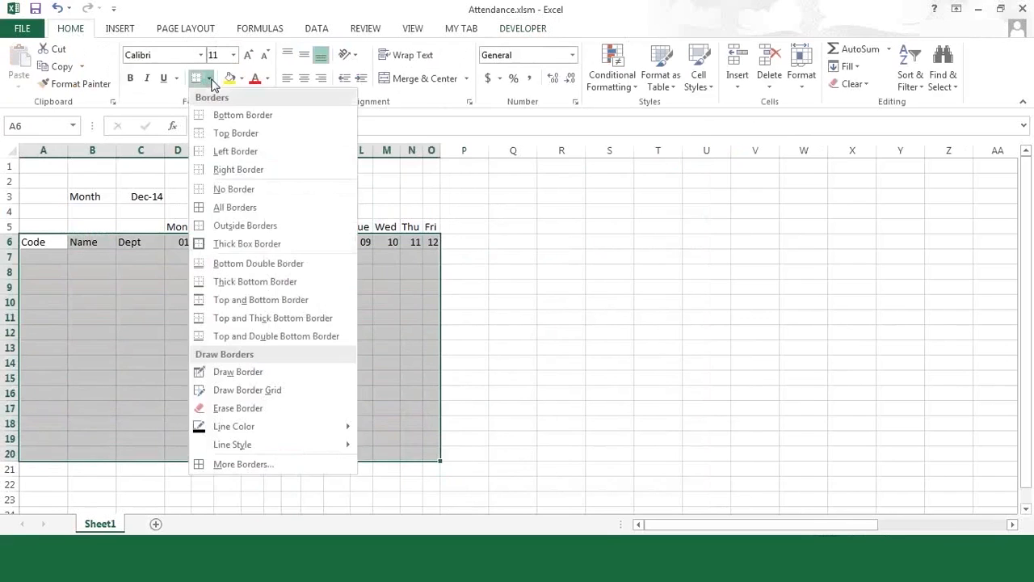
left_click(228, 208)
left_click(518, 352)
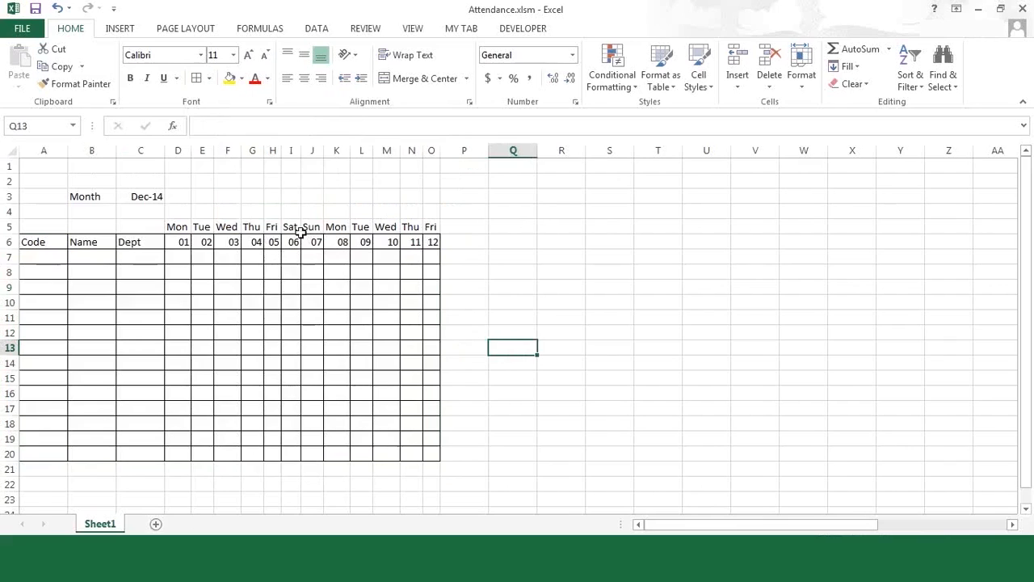
left_click(293, 254)
left_click_drag(293, 254, 314, 449)
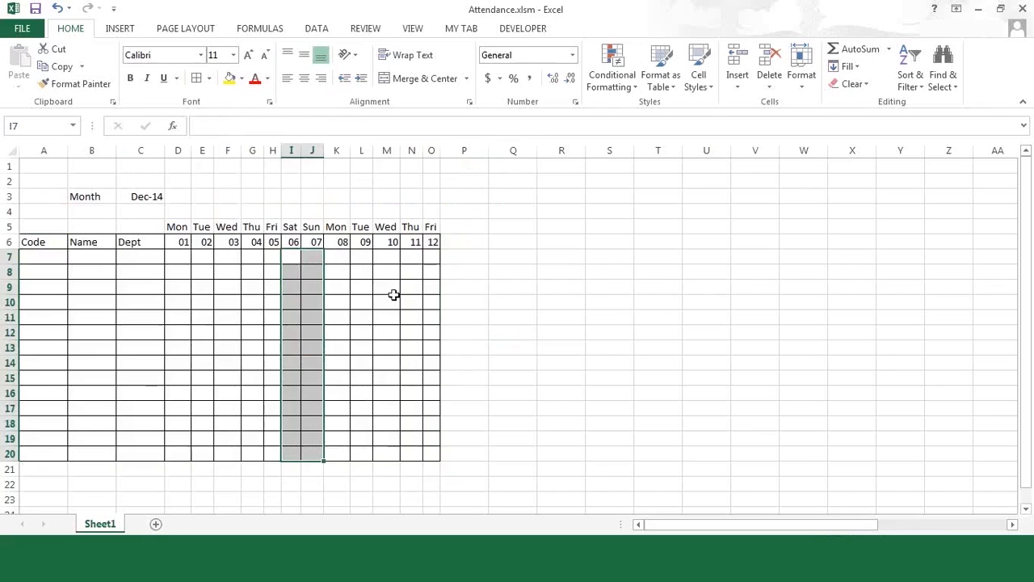
- Select D7 and open the Conditional Formatting menu
left_click(178, 255)
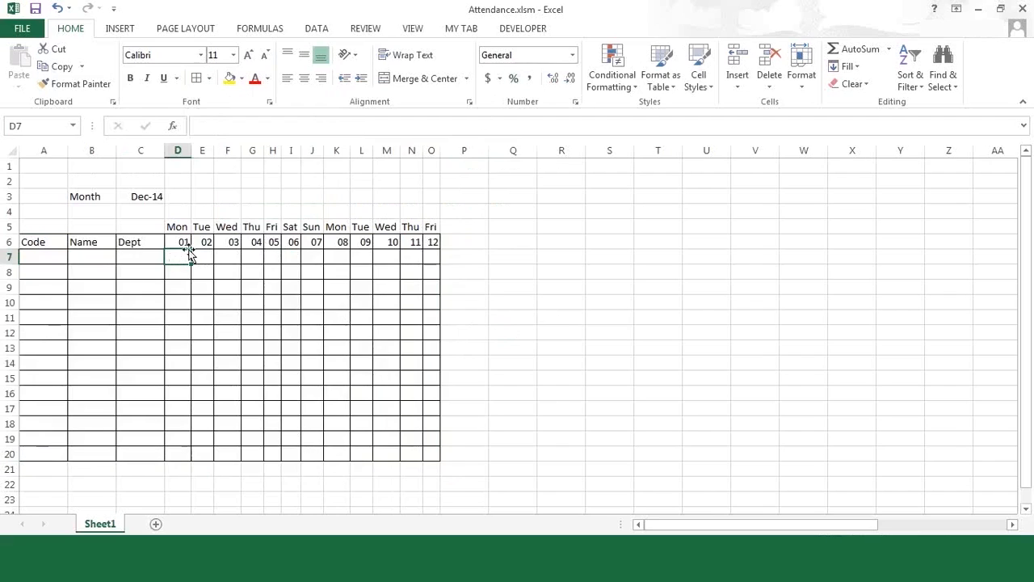
left_click(636, 88)
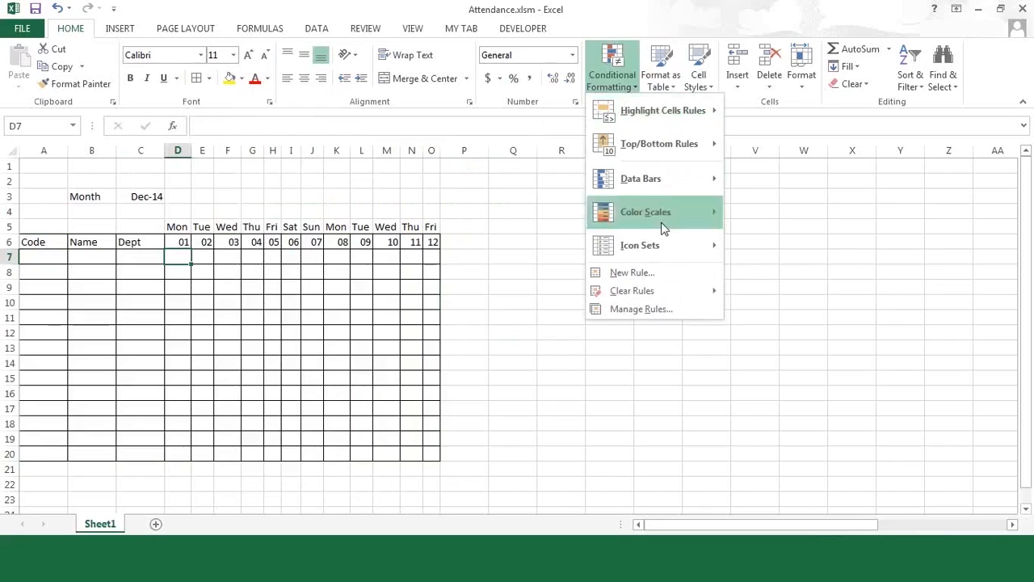
- Create a new formula rule =OR(D$5="Sat",D$5="Sun") with column-relative D5 references
left_click(660, 273)
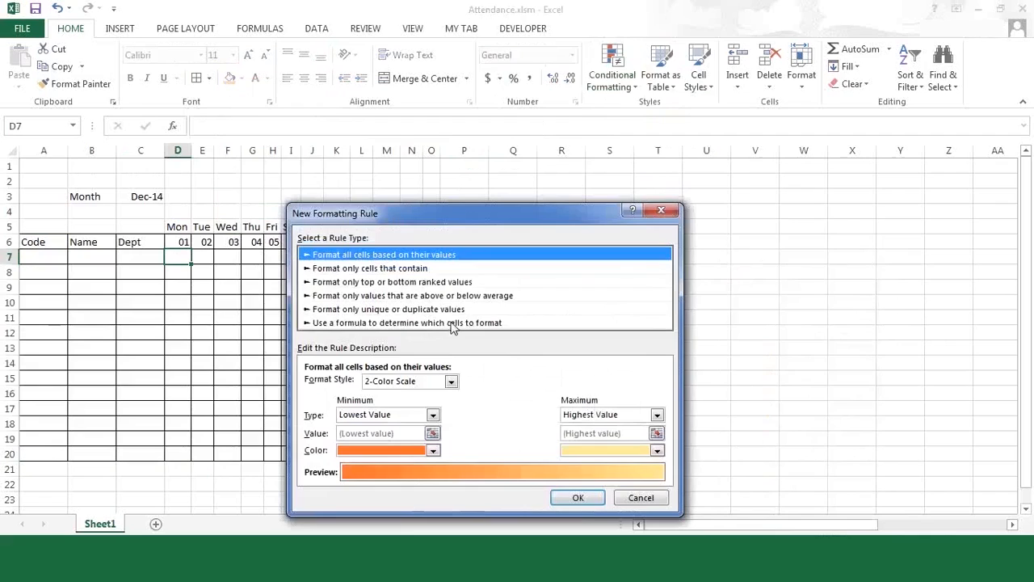
left_click(453, 324)
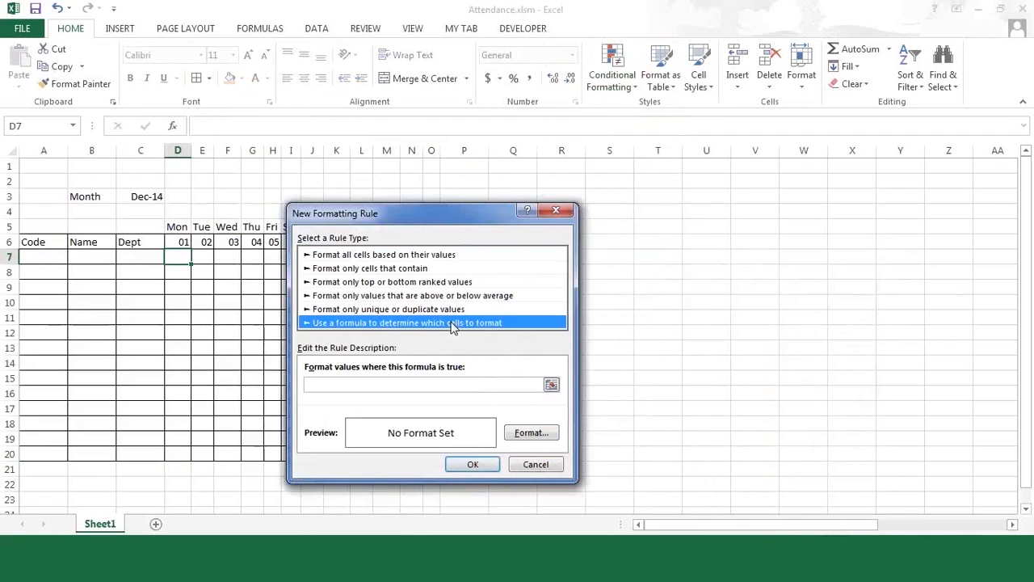
left_click(443, 384)
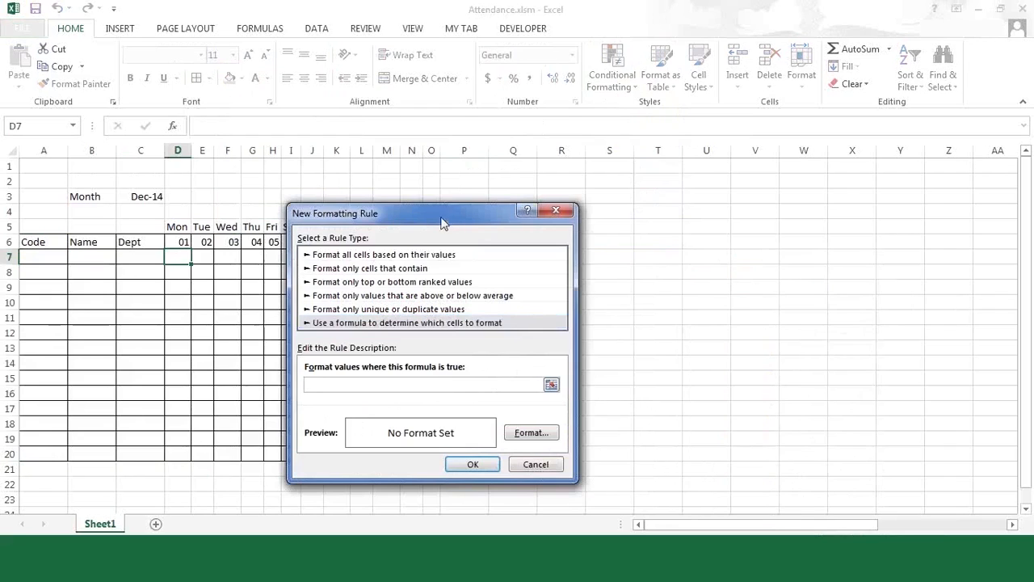
left_click_drag(507, 204, 633, 165)
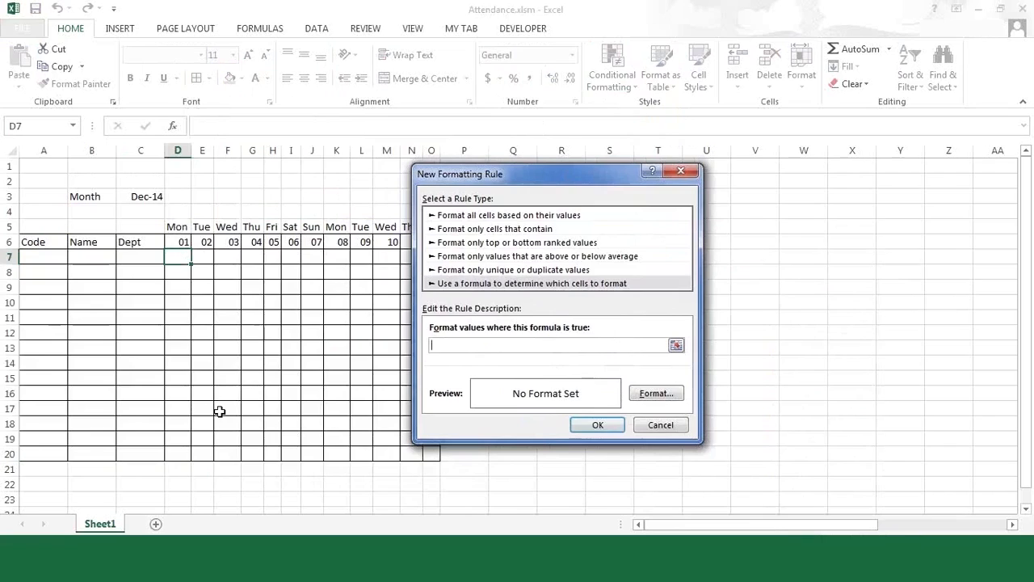
type("=OR(")
left_click(180, 229)
type("=\"Sat")
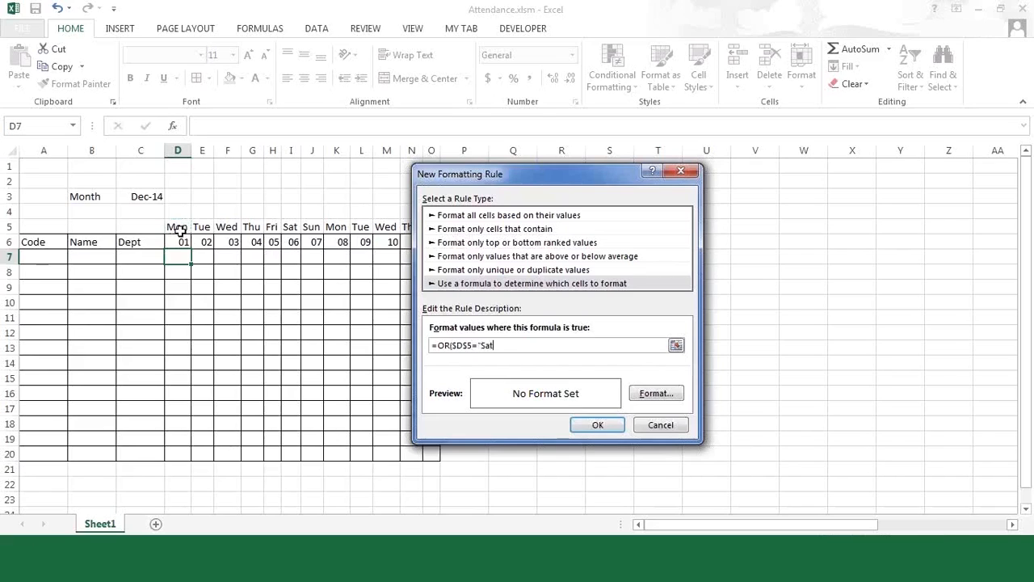
type("\",")
left_click(179, 229)
type("=\"Sun\")")
key("BackSpace")
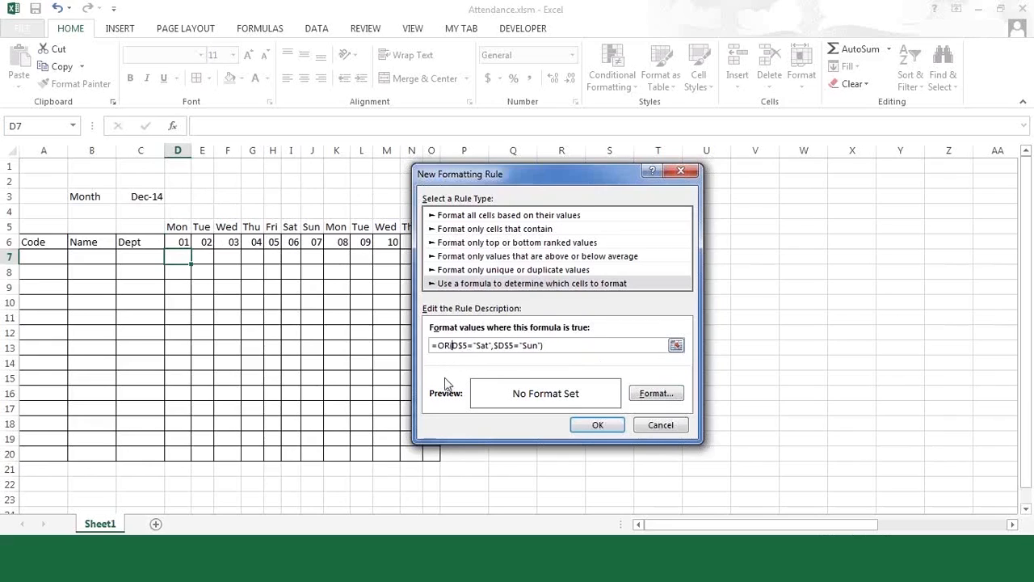
left_click(500, 346)
key("BackSpace")
- Give the weekend rule a peach fill and confirm both dialogs
left_click(661, 394)
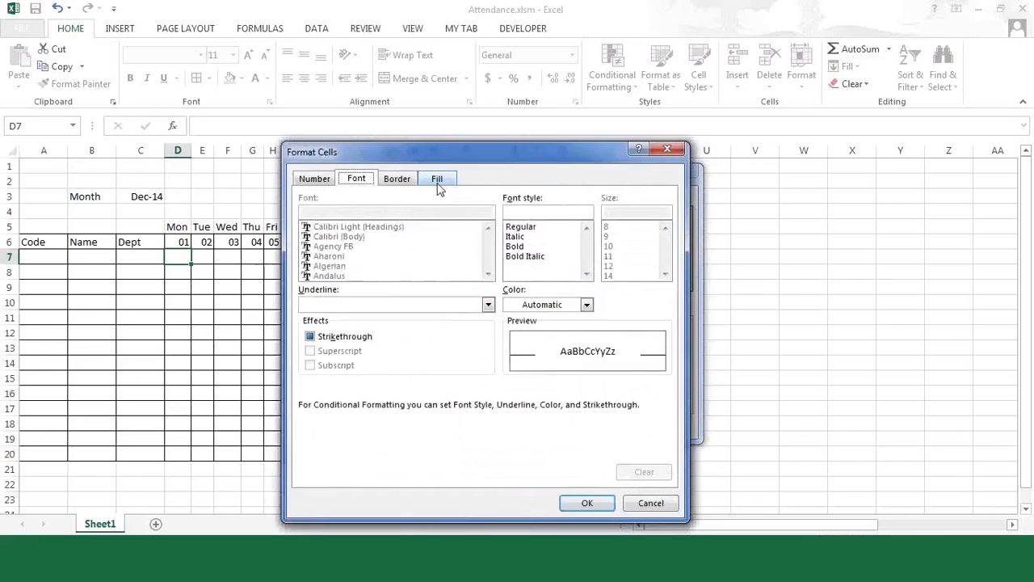
left_click(438, 184)
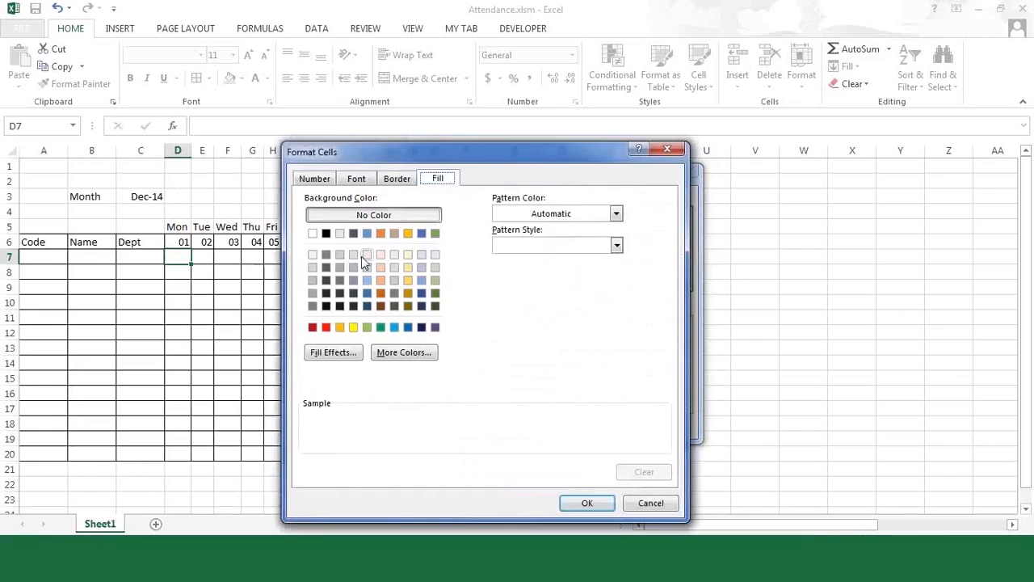
left_click(340, 254)
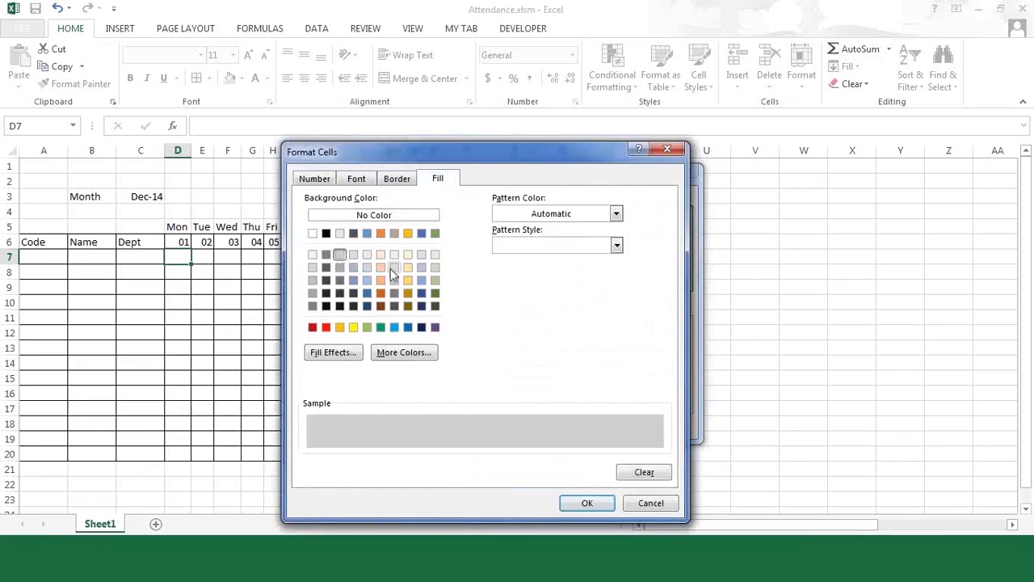
left_click(382, 280)
left_click(587, 504)
left_click(599, 426)
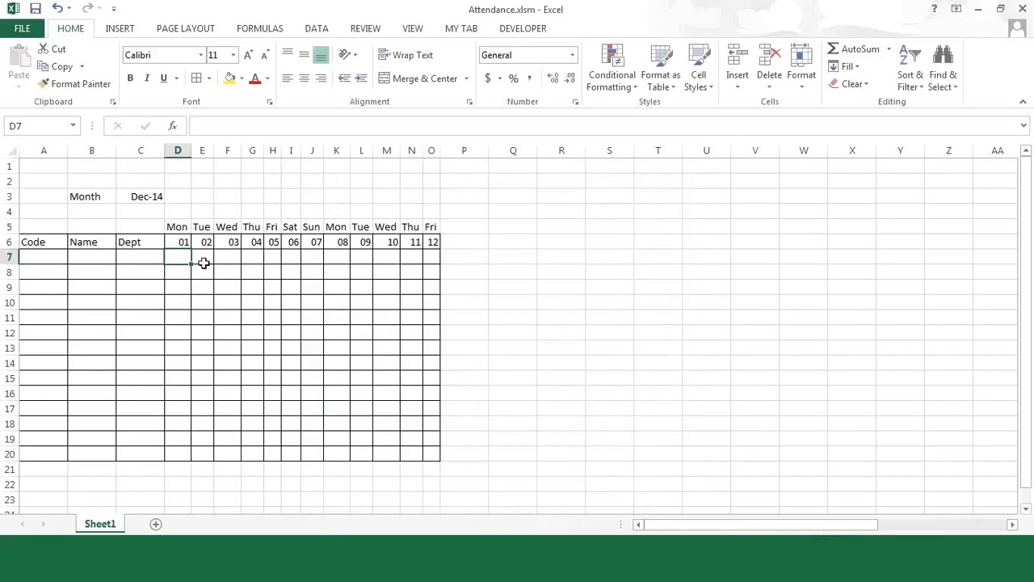
- Copy D7's formatting over D7:O20 to shade the Sat and Sun columns, then add Sheet2
left_click(83, 84)
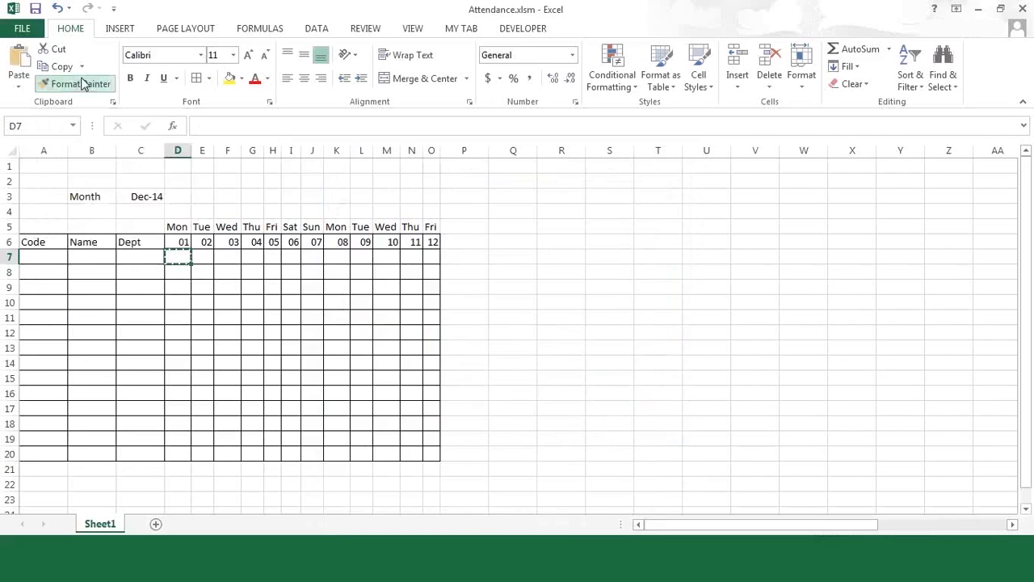
mouse_move(173, 256)
left_mouse_down()
mouse_move(388, 326)
mouse_move(417, 392)
mouse_move(424, 453)
left_mouse_up()
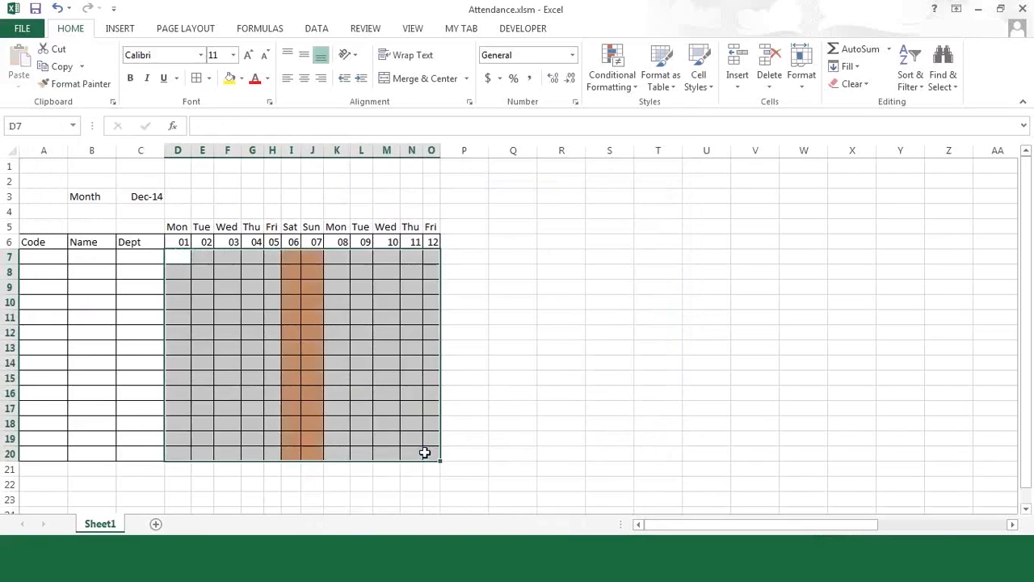
left_click(361, 272)
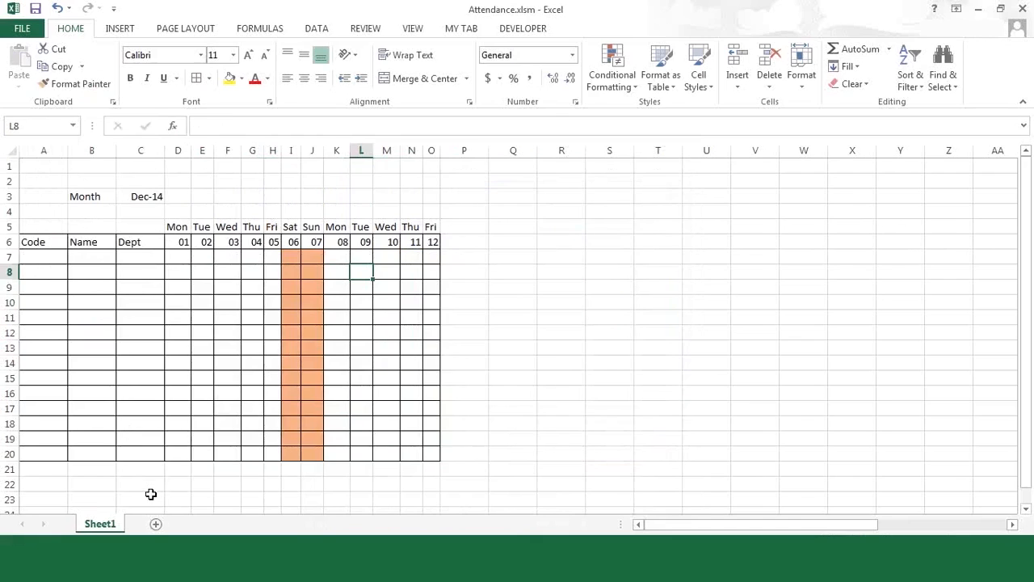
left_click(156, 525)
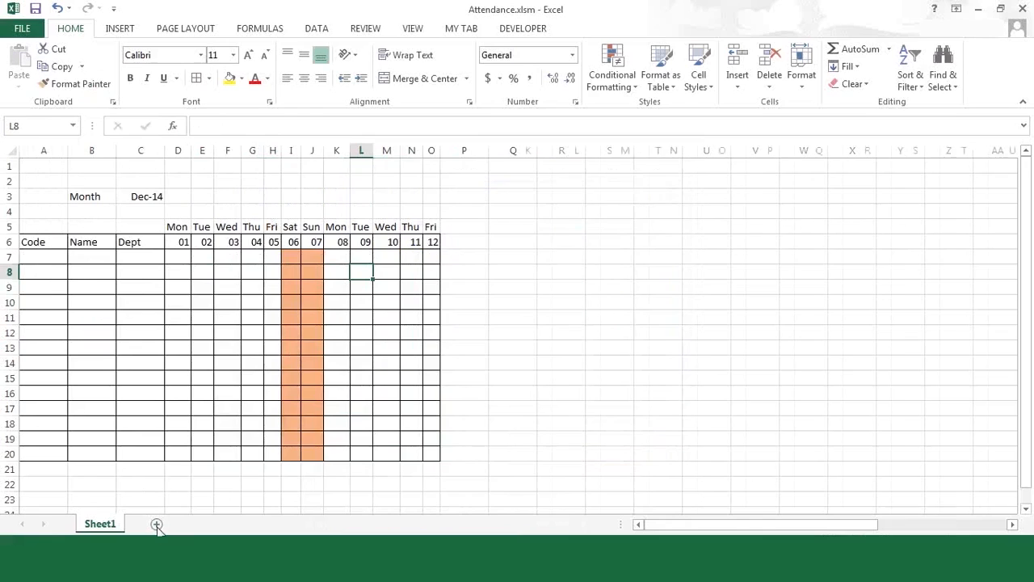
- Select C3 on Sheet2 and run the Attn macro from Developer > Macros
left_click(93, 177)
key("Up")
key("Left")
key("Down")
key("Right")
key("Right")
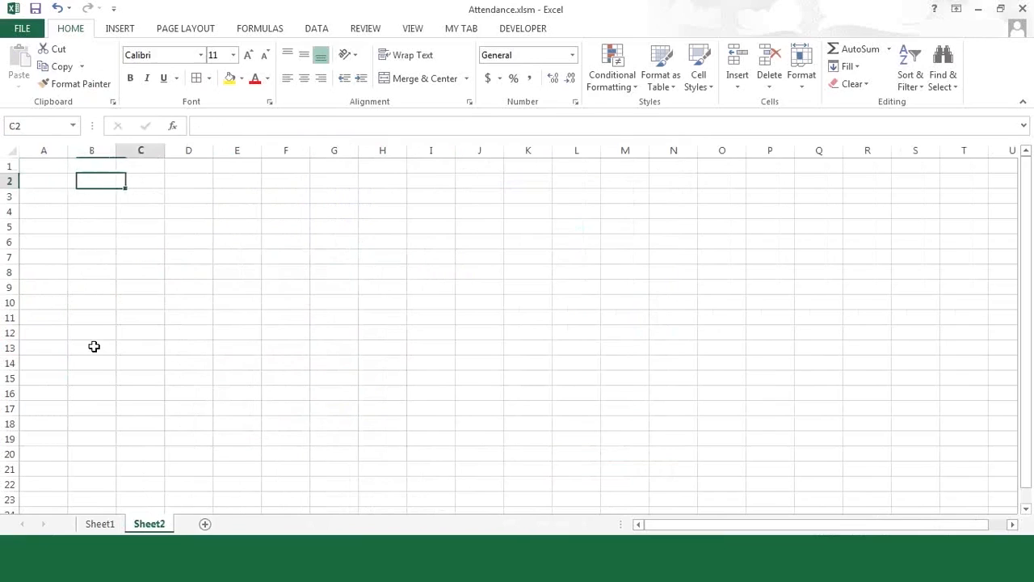
key("Down")
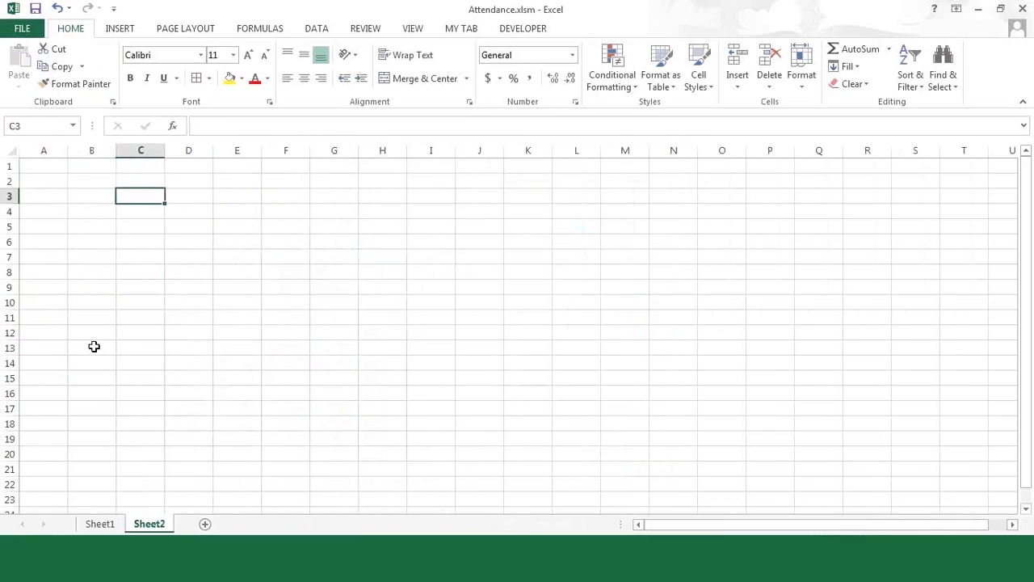
left_click(508, 29)
left_click(51, 66)
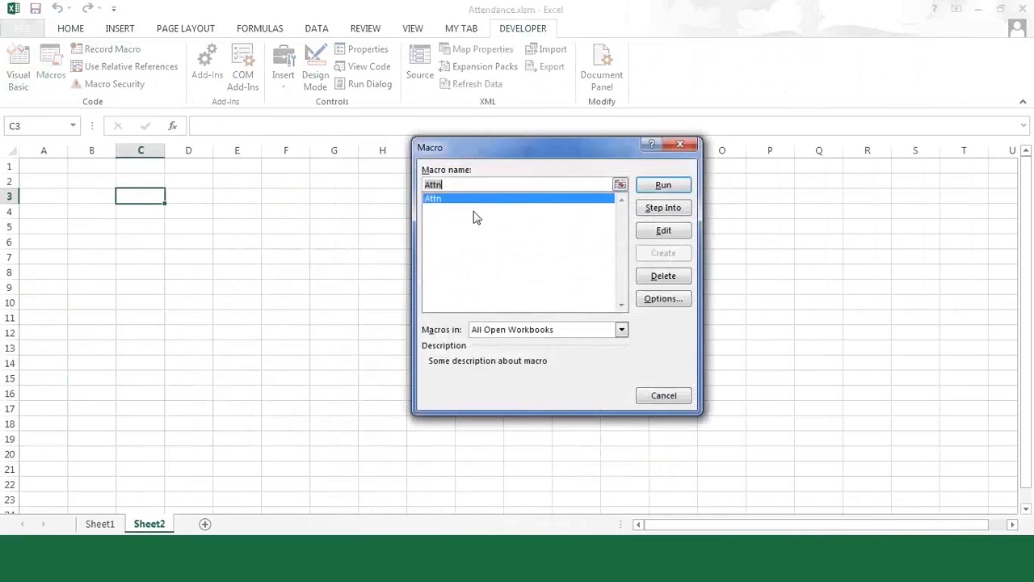
left_click(653, 187)
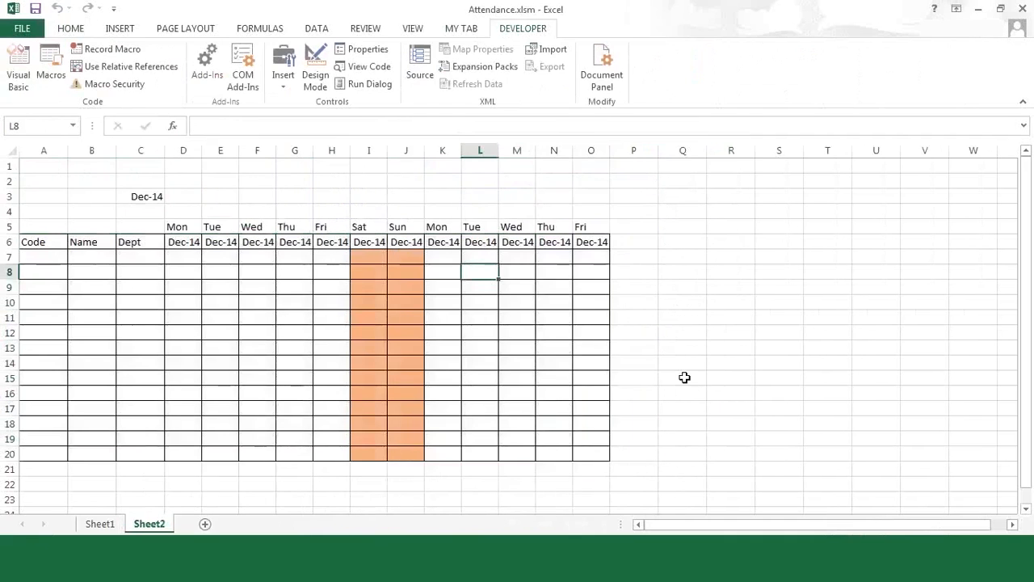
- Compare the Sheet1 and Sheet2 grids, then select the Dec-14 date row D6:O6
left_click(102, 526)
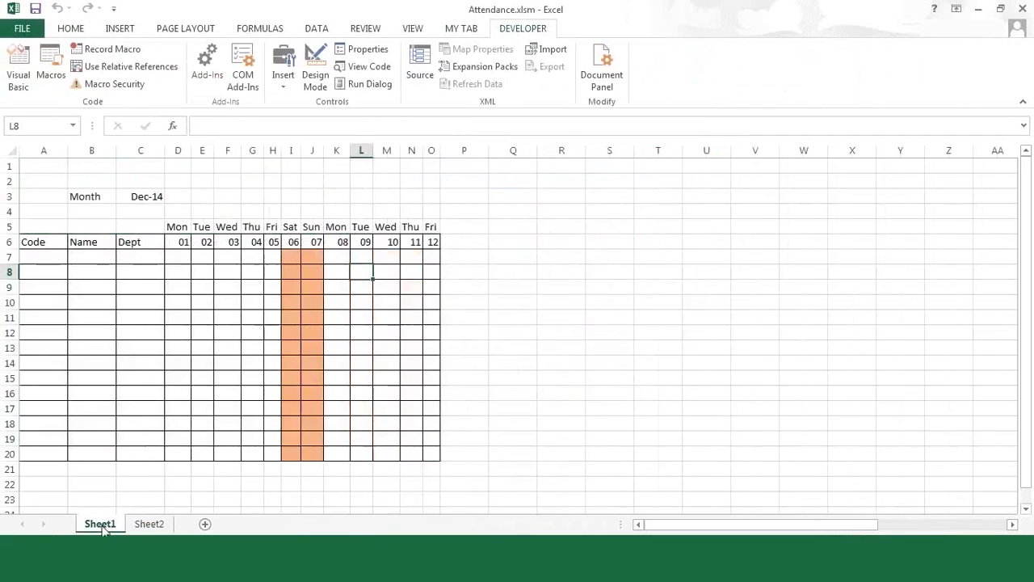
left_click(150, 524)
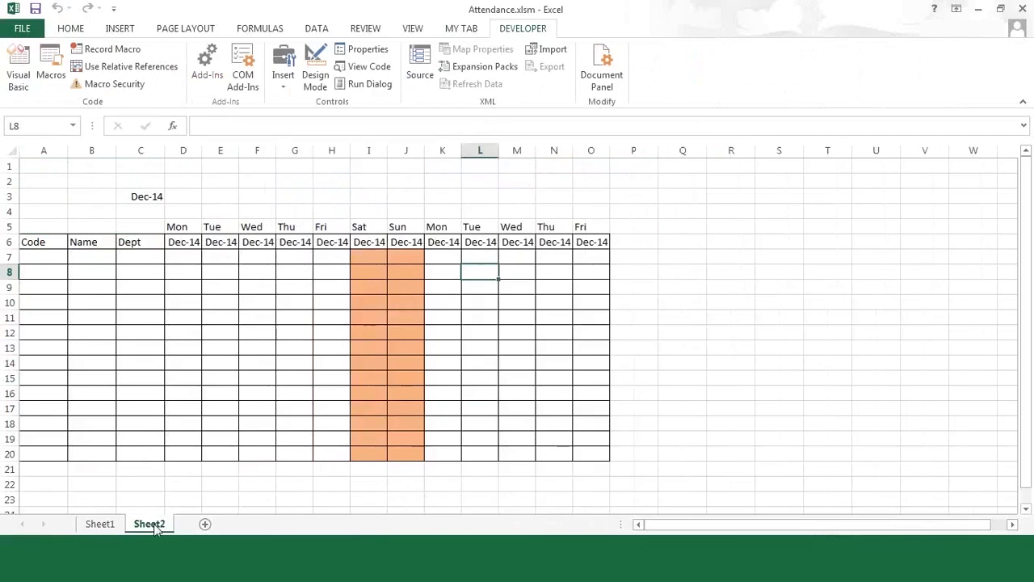
left_click(179, 243)
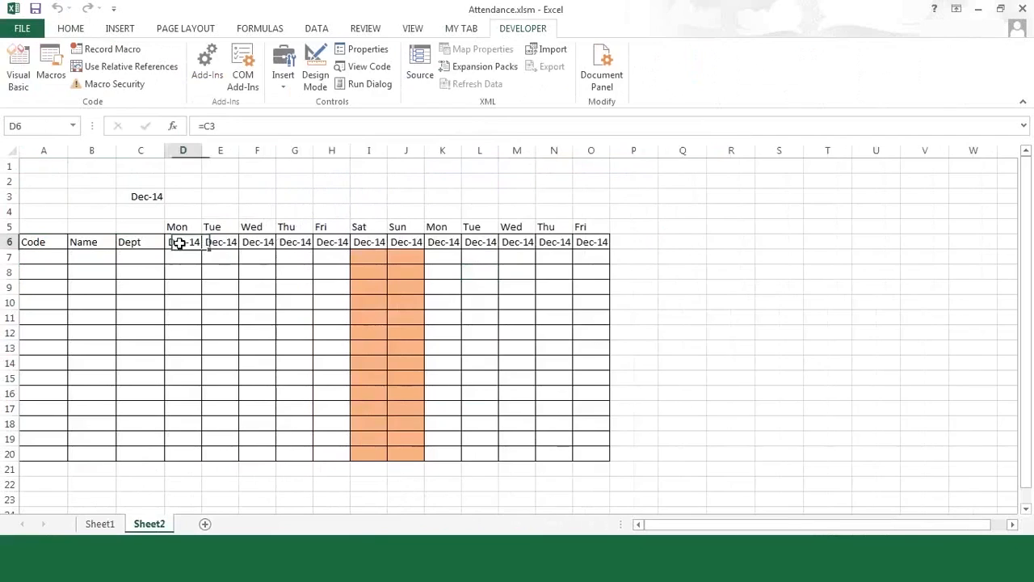
left_click(597, 241, "shift")
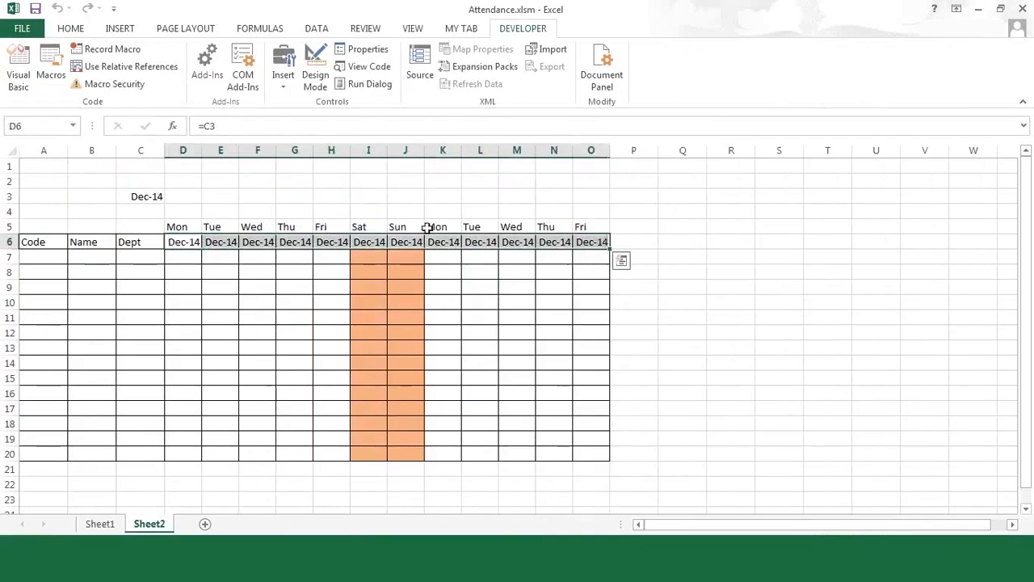
- Replace the mmm-yy format on D6:O6 with custom format dd to show days 01–12
right_click(189, 247)
left_click(244, 483)
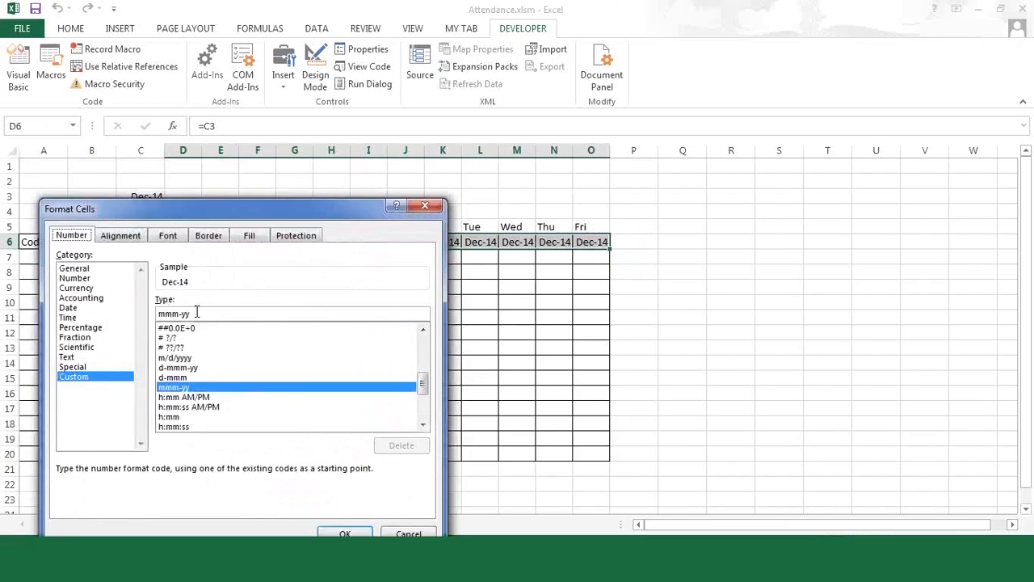
left_click_drag(201, 316, 139, 317)
type("dd")
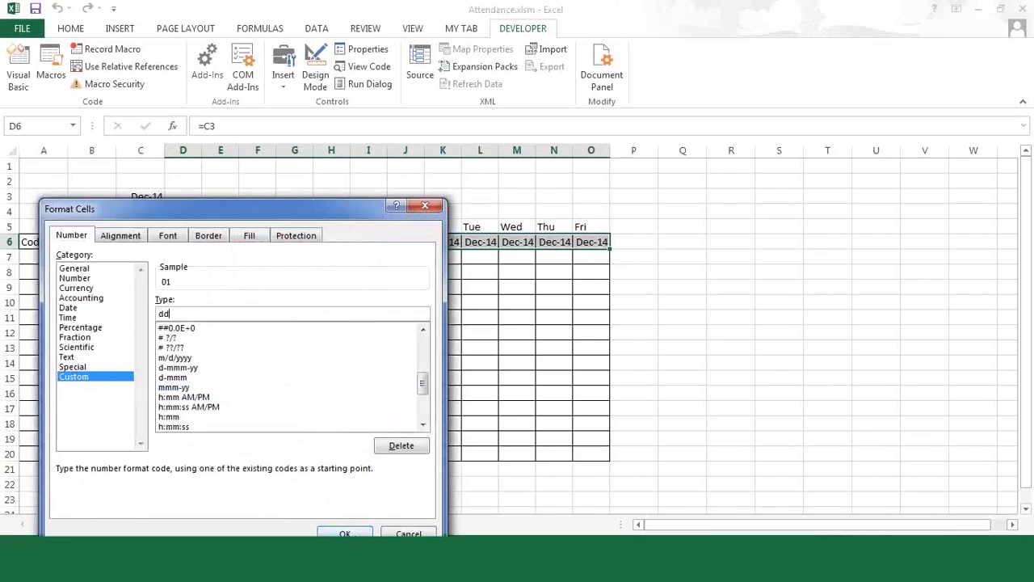
left_click(345, 534)
left_click(673, 329)
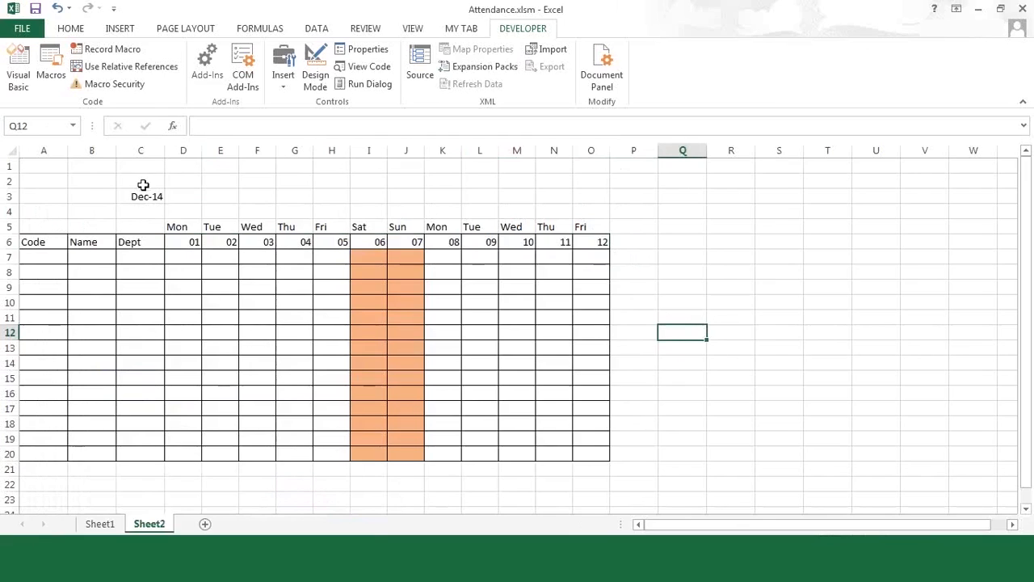
- Label B3 'Month' and enter Jan-2015 as the month in C3
left_click(101, 532)
left_click(146, 527)
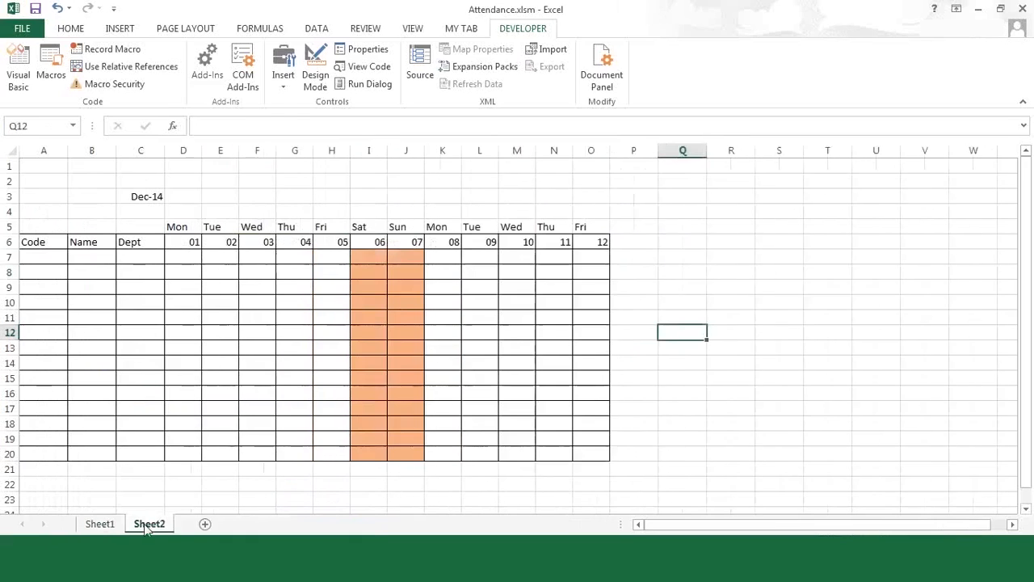
left_click(104, 196)
type("Month")
key("Tab")
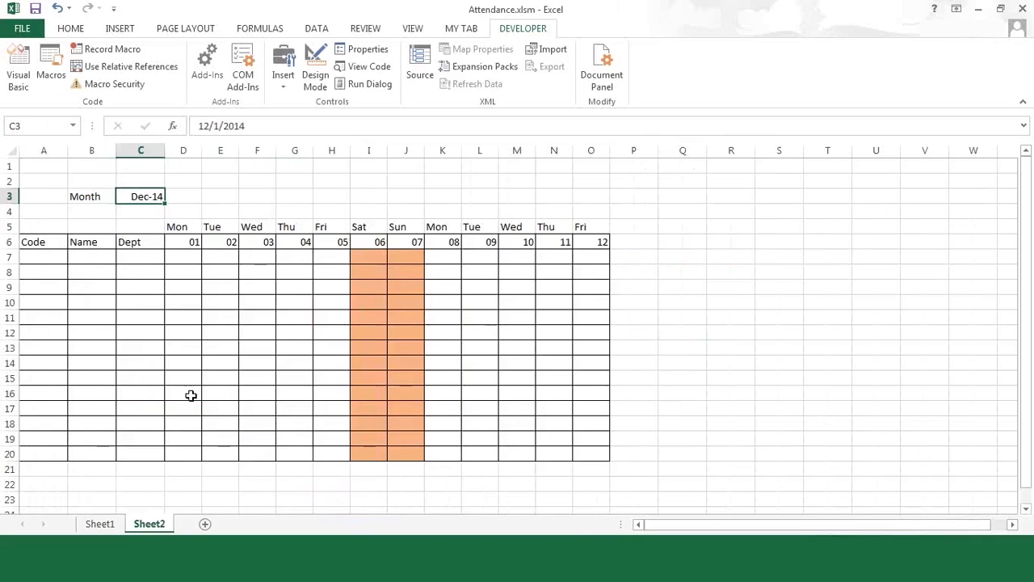
type("Jan-2015")
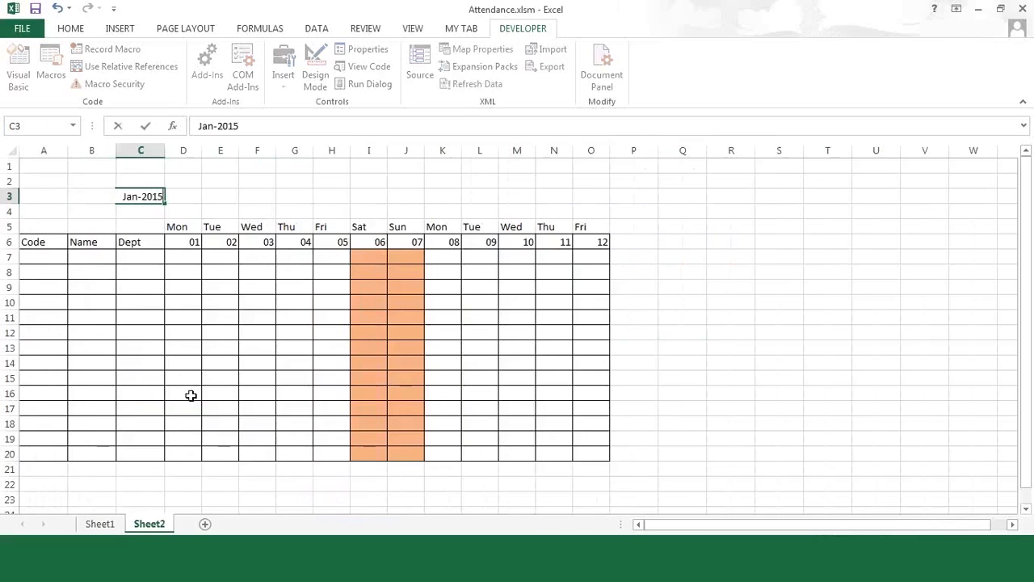
key("Return")
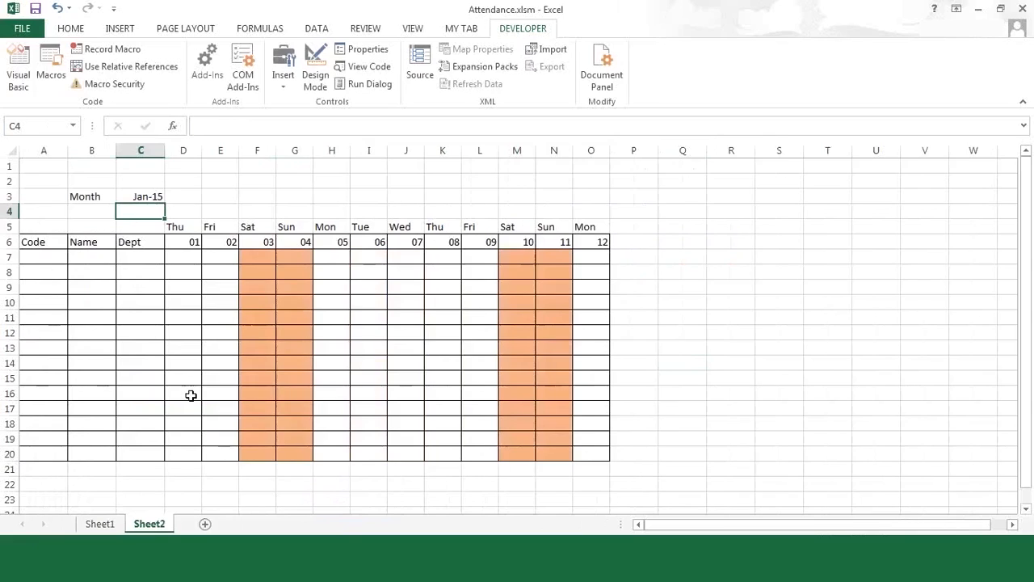
- Inspect the weekday and day formulas in D5, F5, H6, K5, N5, C3 and D6
left_click(186, 227)
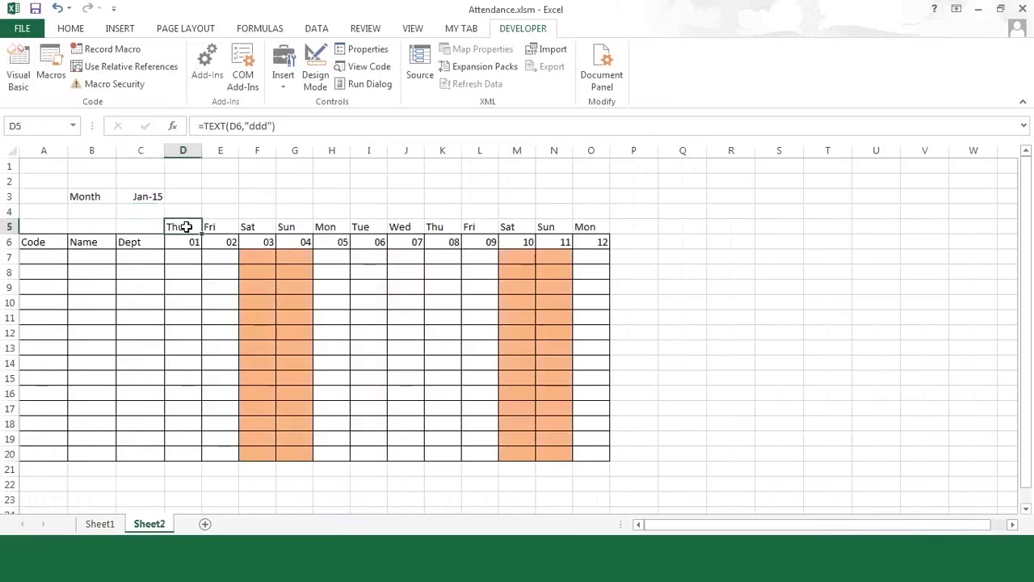
left_click(248, 227)
left_click(330, 239)
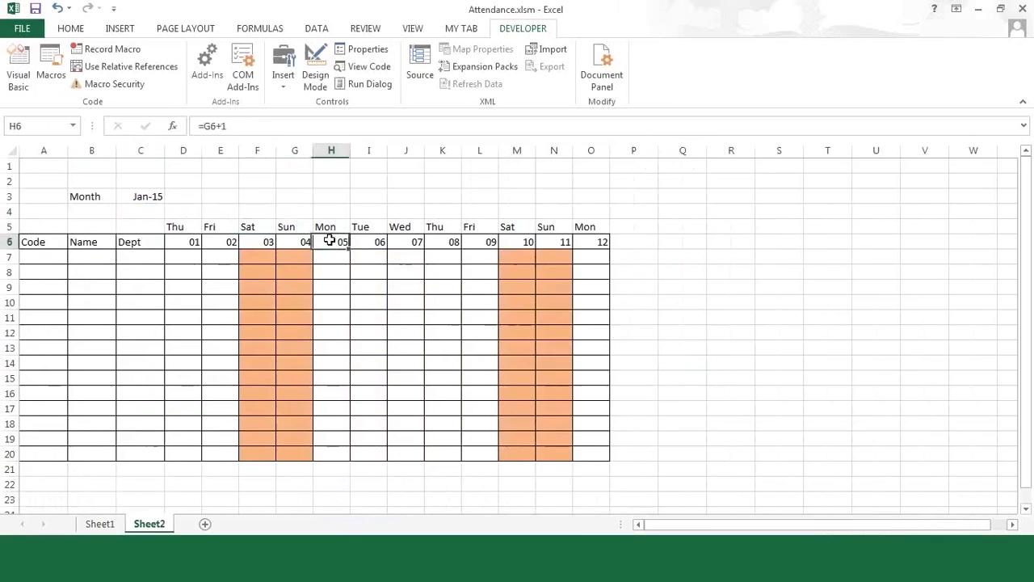
left_click(457, 228)
left_click(551, 230)
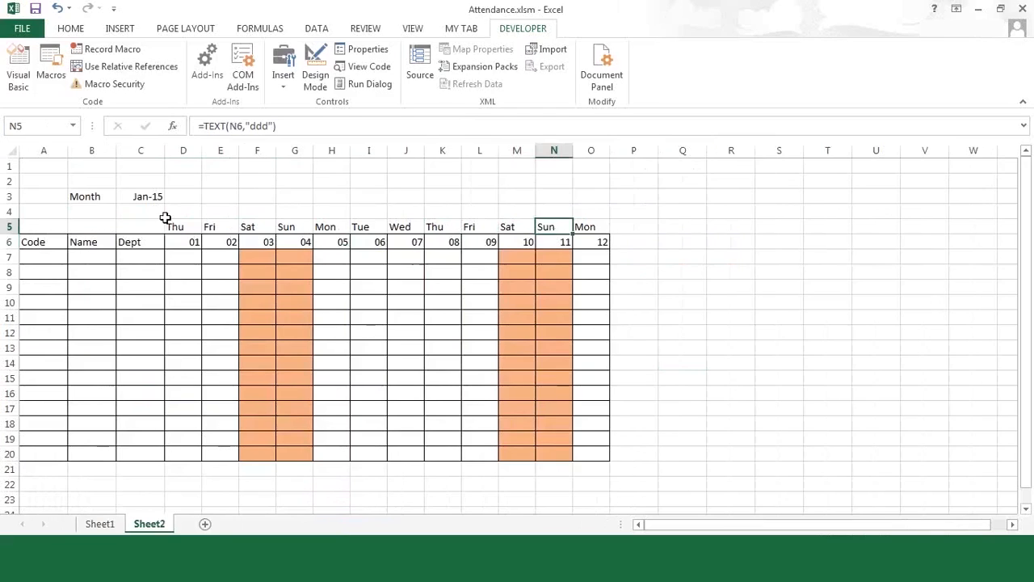
left_click(141, 199)
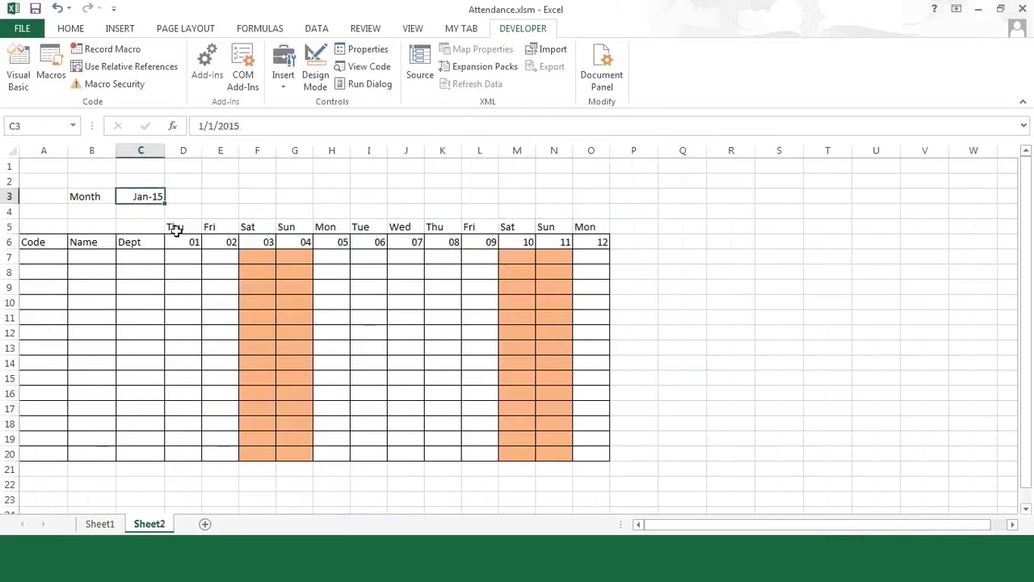
left_click(191, 245)
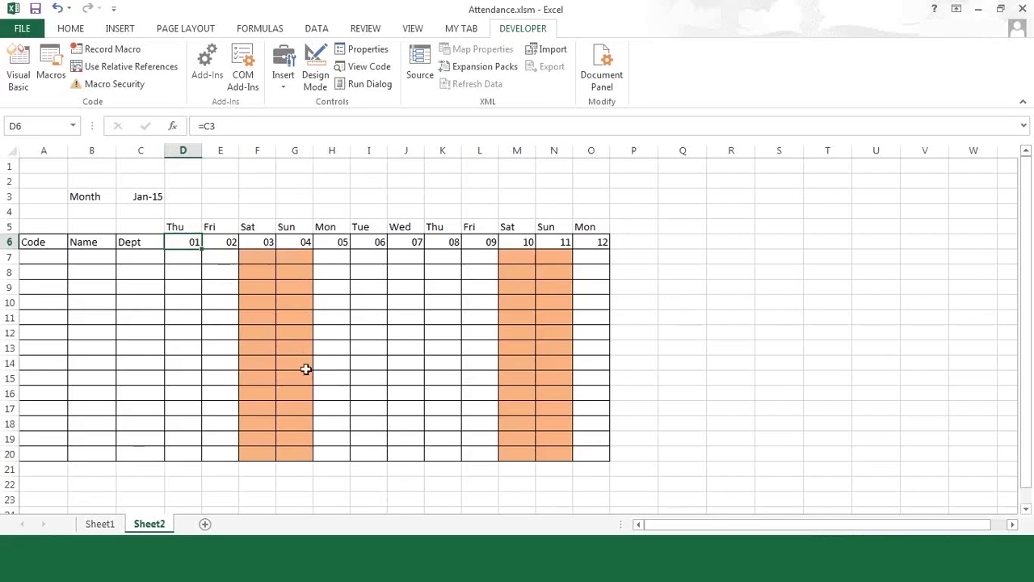
left_click(147, 196)
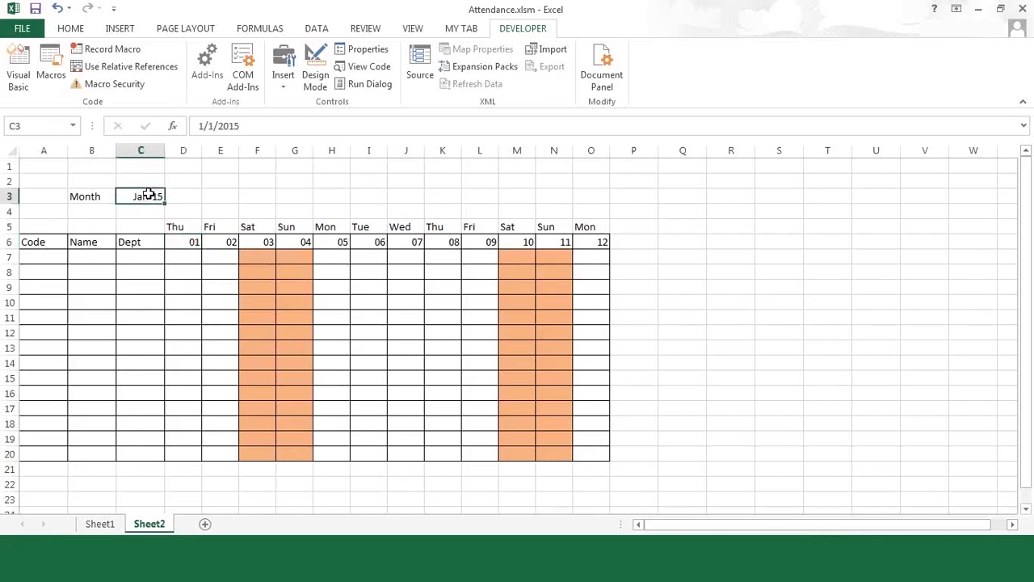
- Set Sheet2's month to Mar-15, then add a blank Sheet3 and select B3
type("Mar")
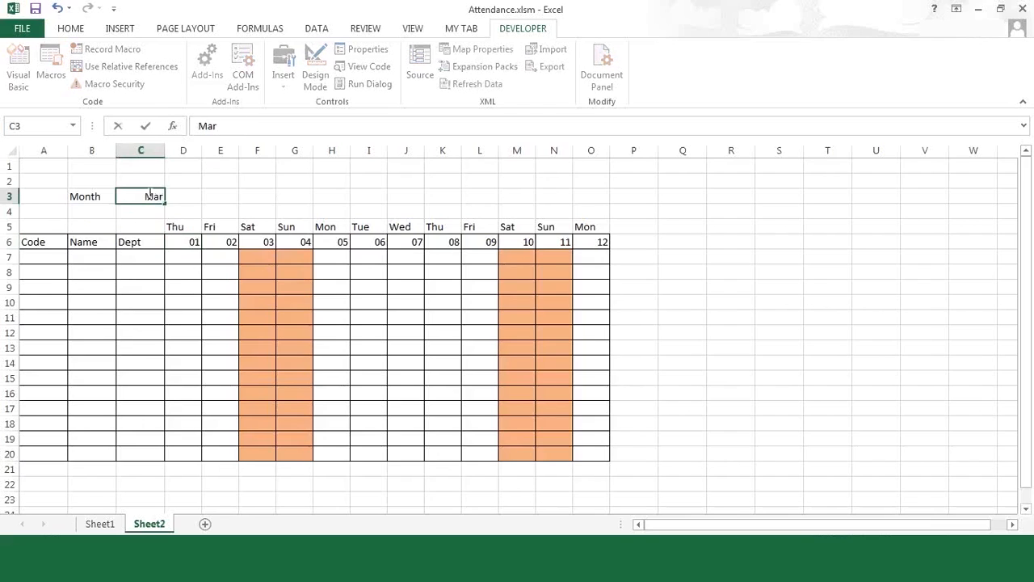
type("-15")
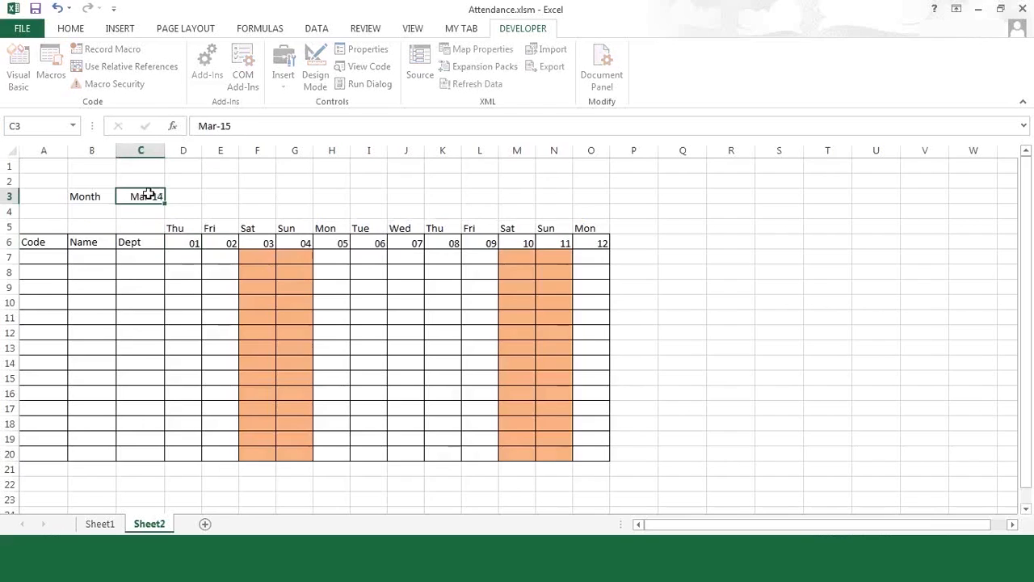
key("Return")
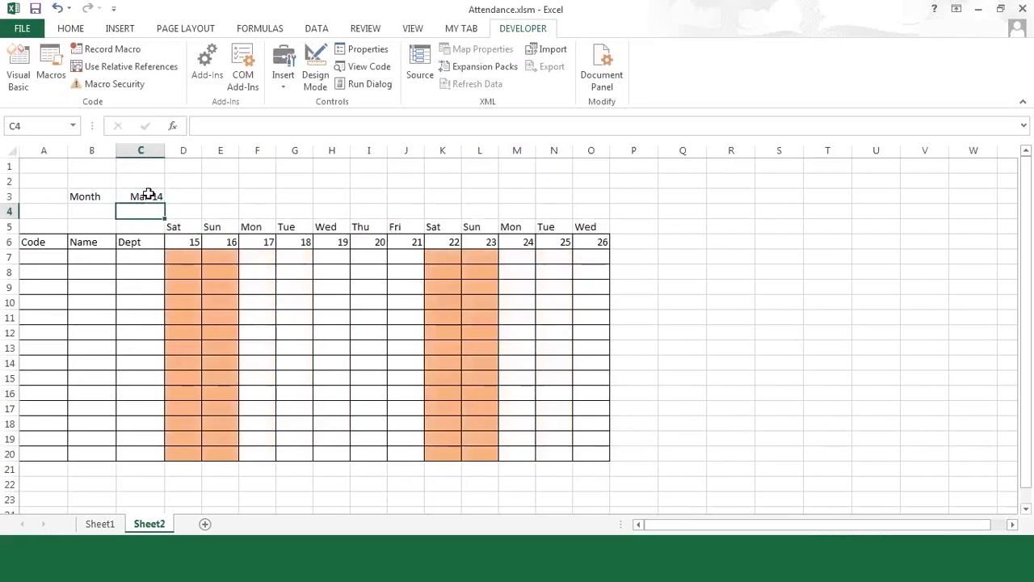
left_click(309, 302)
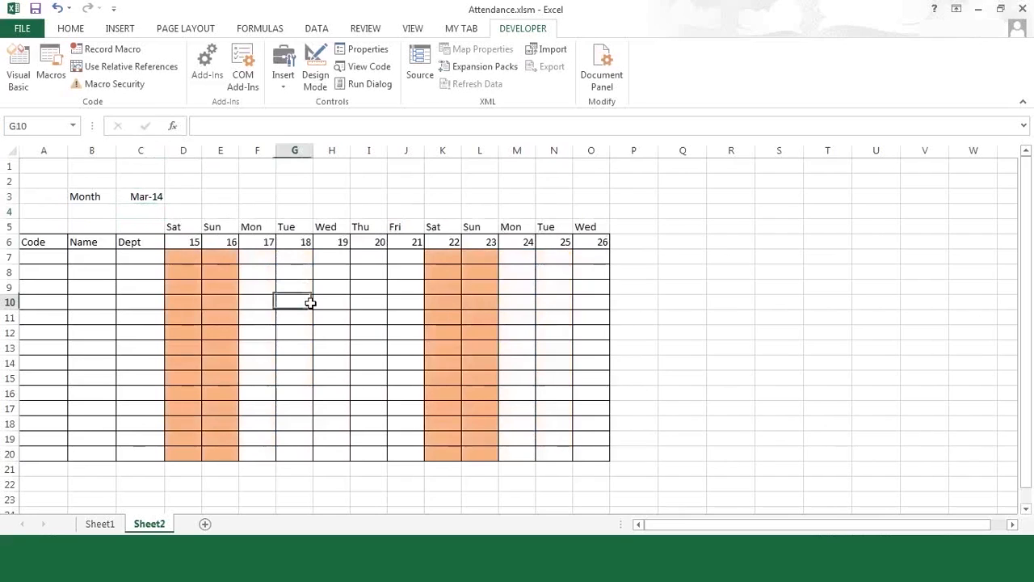
left_click(380, 344)
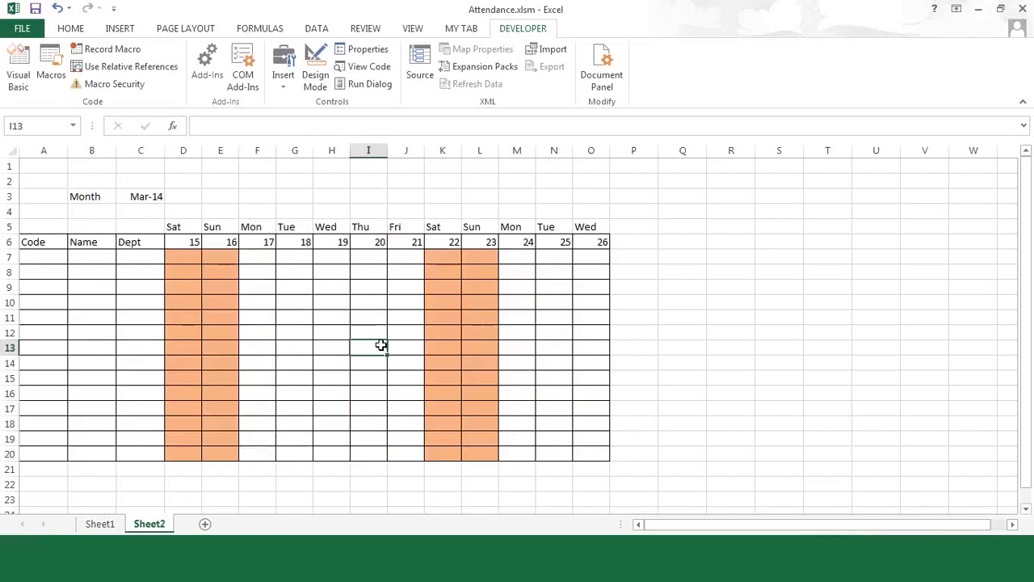
left_click(206, 526)
left_click(98, 191)
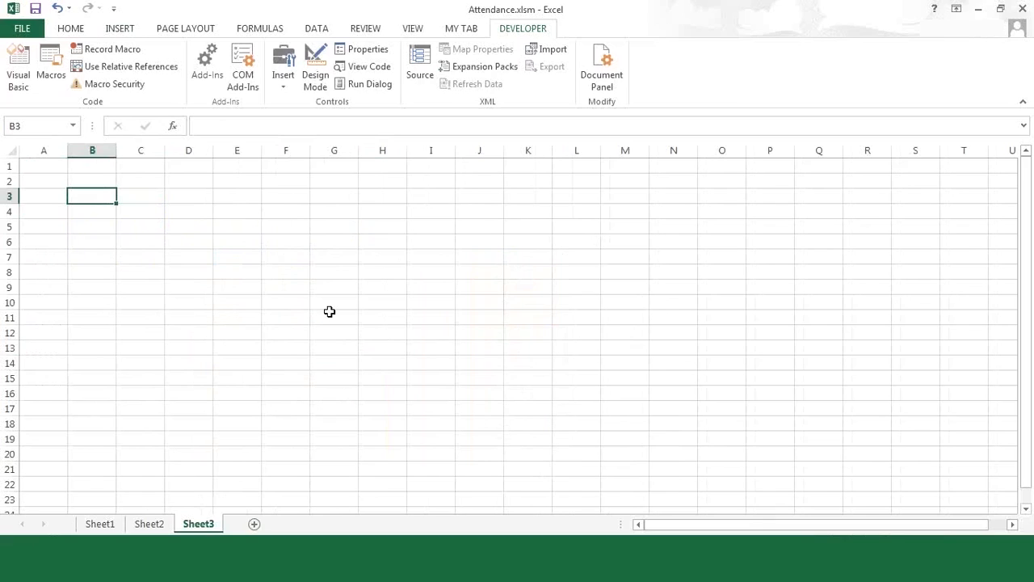
- Run the attendance macro by its keyboard shortcut on Sheet3, then return to Sheet2's Mar-14 grid
key("ctrl+shift+a")
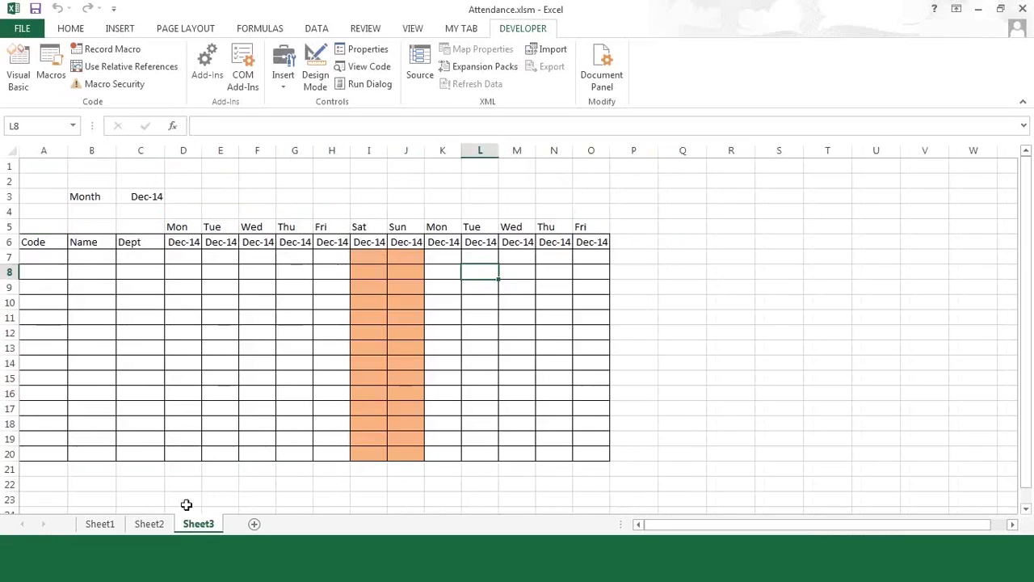
left_click(155, 526)
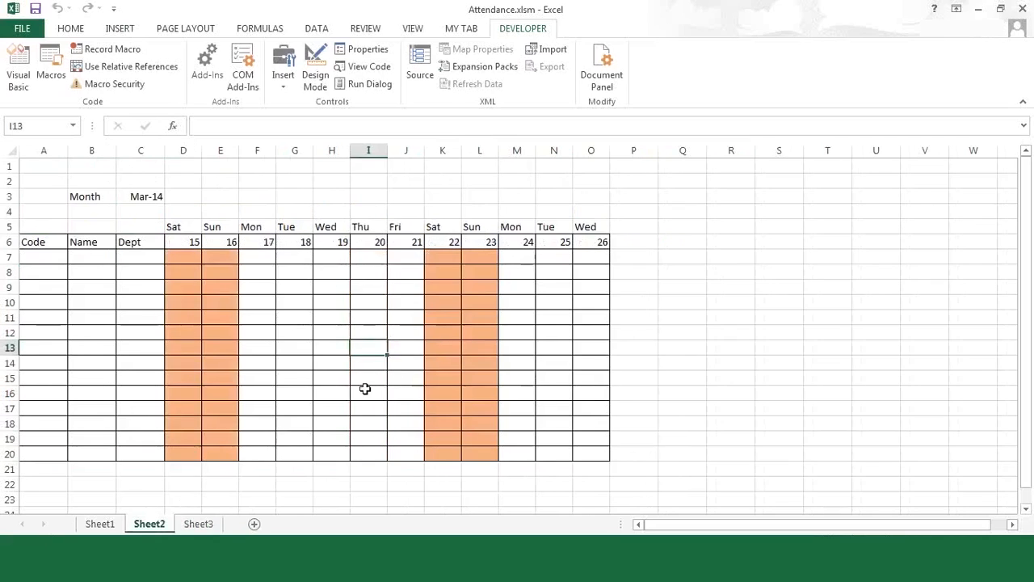
left_click(18, 86)
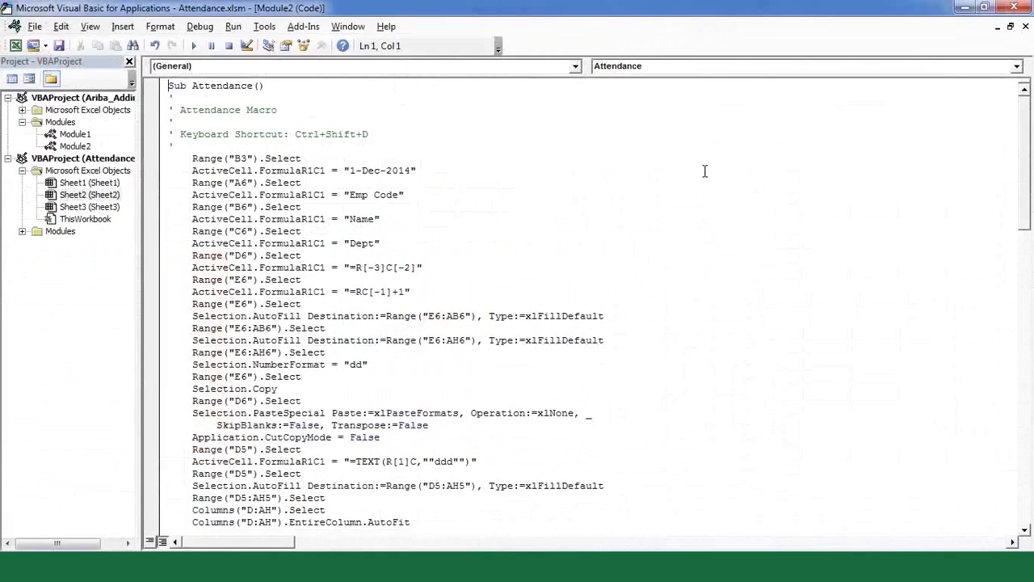
left_click(705, 170)
key("Down")
key("Down")
key("Down")
key("Down")
key("Down")
key("Down")
key("Down")
key("Down")
key("Down")
key("Down")
key("Down")
key("Down")
key("Down")
key("Down")
key("Down")
key("Down")
key("Down")
key("Down")
key("Down")
key("Down")
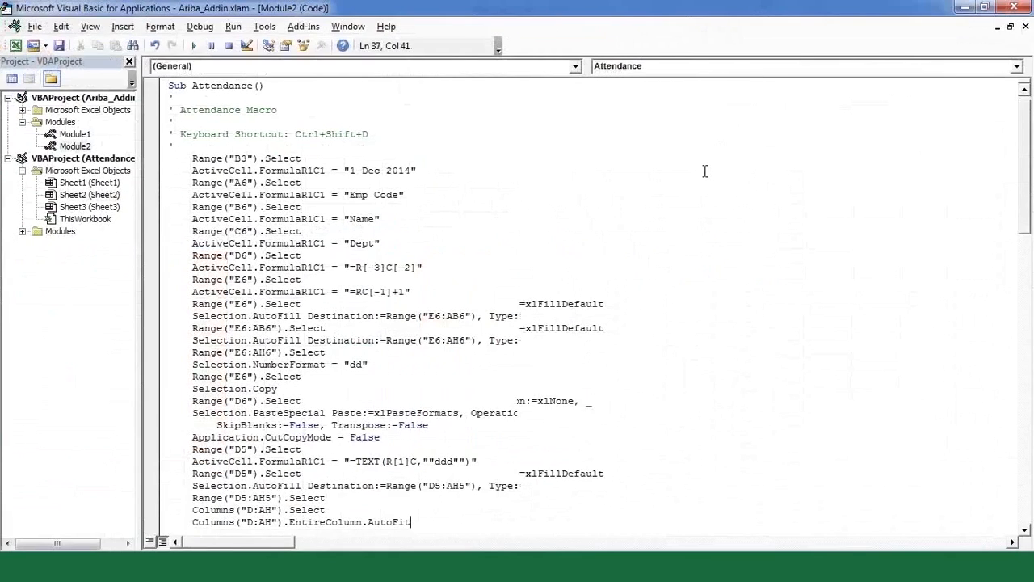
key("Down")
key("Down")
key("Down")
key("Down")
key("Down")
key("Down")
key("Down")
key("Down")
key("Down")
key("Down")
key("Down")
key("Down")
key("Down")
key("Down")
key("Down")
key("Down")
key("Down")
key("Down")
key("Down")
key("Down")
key("Down")
key("Down")
key("Down")
key("Down")
key("Down")
key("Down")
key("Down")
key("Down")
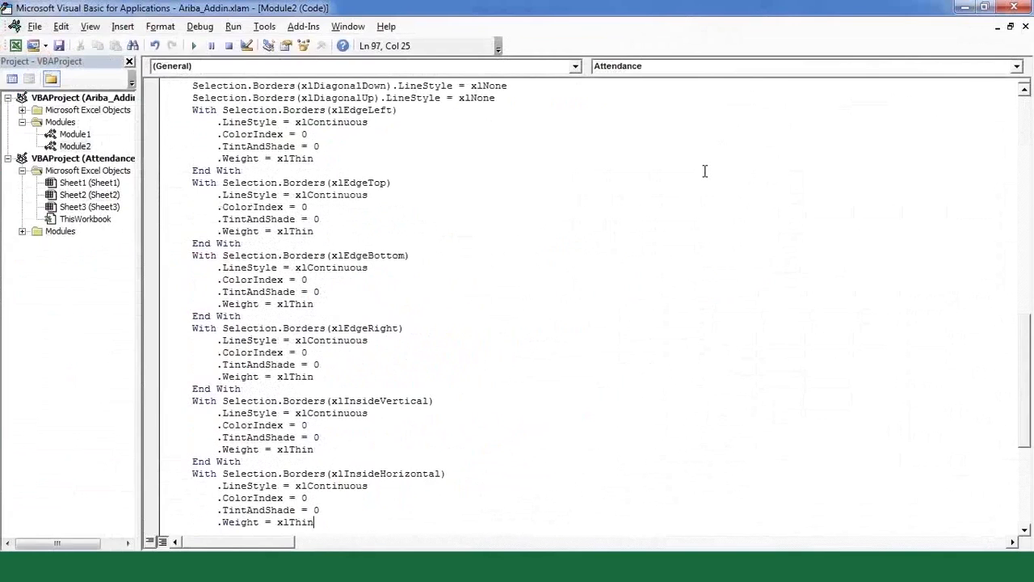
key("Up")
key("Up")
key("Up")
key("Up")
key("Up")
key("Up")
key("Up")
key("Up")
key("Up")
key("Up")
key("Up")
key("Up")
key("Up")
key("Up")
key("Up")
key("Up")
key("Up")
key("Up")
key("Up")
key("Up")
key("Up")
key("Up")
key("Up")
key("Up")
key("Up")
key("Up")
key("Up")
key("Up")
key("Up")
key("Up")
key("Up")
key("Up")
key("Up")
key("Up")
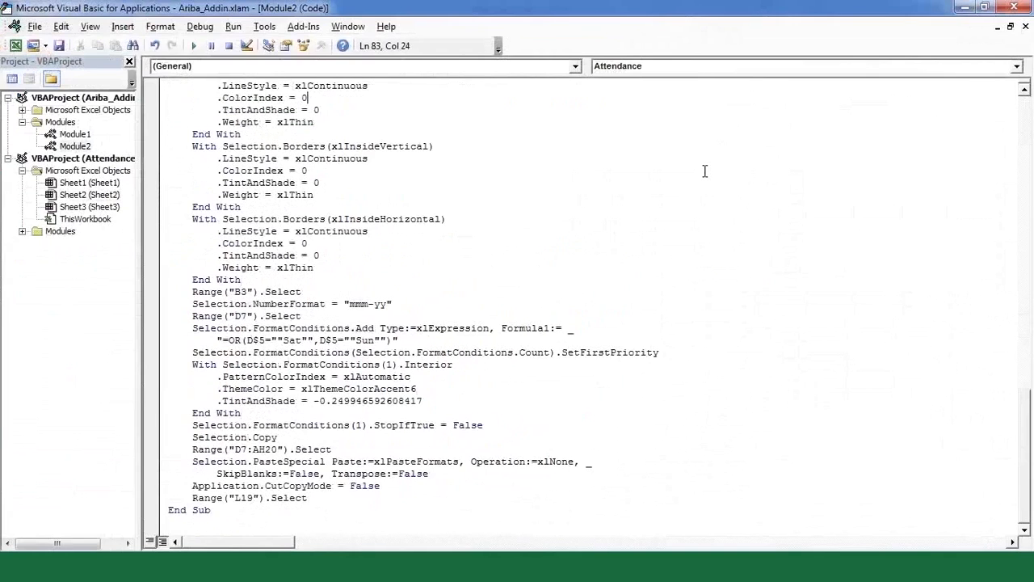
key("Up")
key("Up")
key("Up")
key("Up")
key("Up")
key("Up")
key("Up")
key("Up")
key("Up")
key("Up")
key("Up")
key("Up")
key("Up")
key("Up")
key("Up")
key("Up")
key("Up")
key("Up")
key("Up")
key("Up")
key("Up")
key("Up")
key("Up")
key("Up")
key("Up")
key("Up")
key("Up")
key("Up")
key("Up")
key("Up")
key("Up")
key("Up")
key("Up")
key("Up")
key("Up")
key("Up")
key("Up")
key("Up")
key("Up")
key("Up")
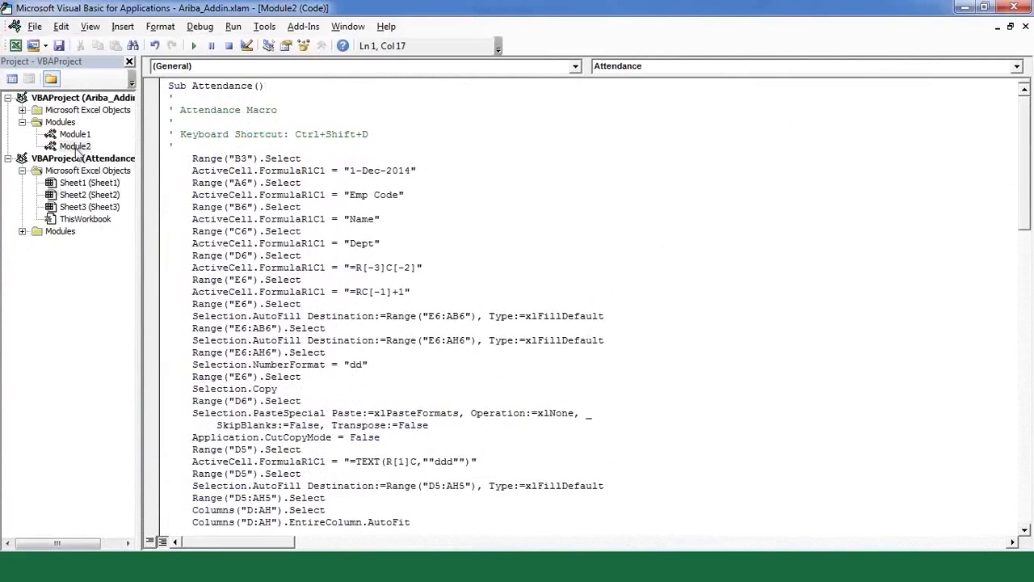
left_click(22, 231)
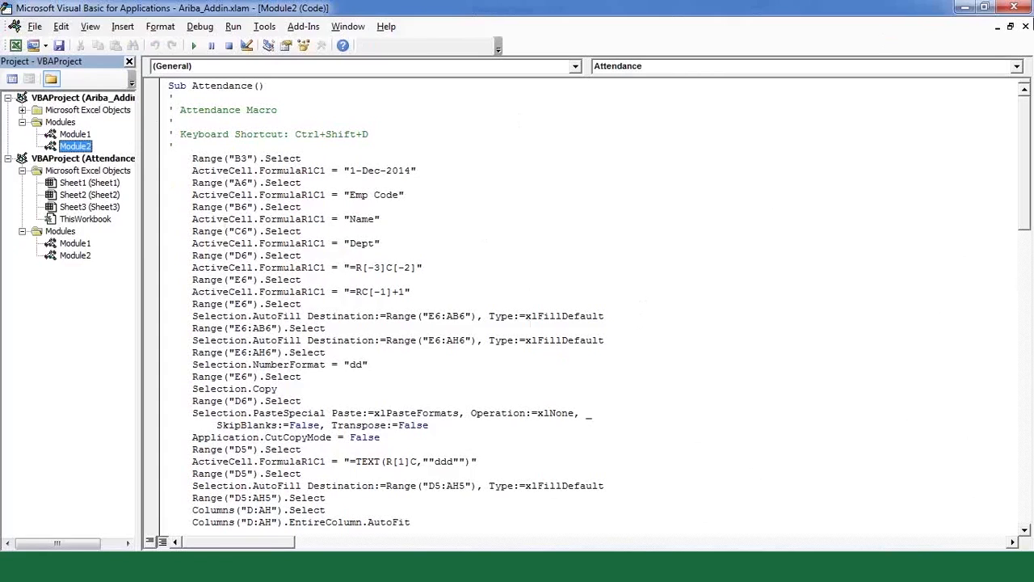
left_click(1027, 28)
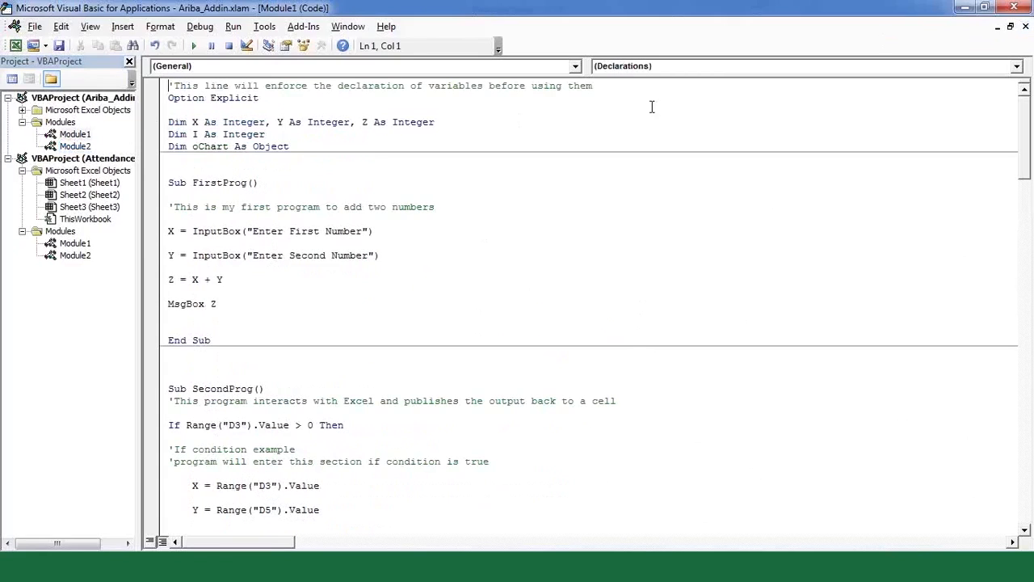
left_click(1027, 28)
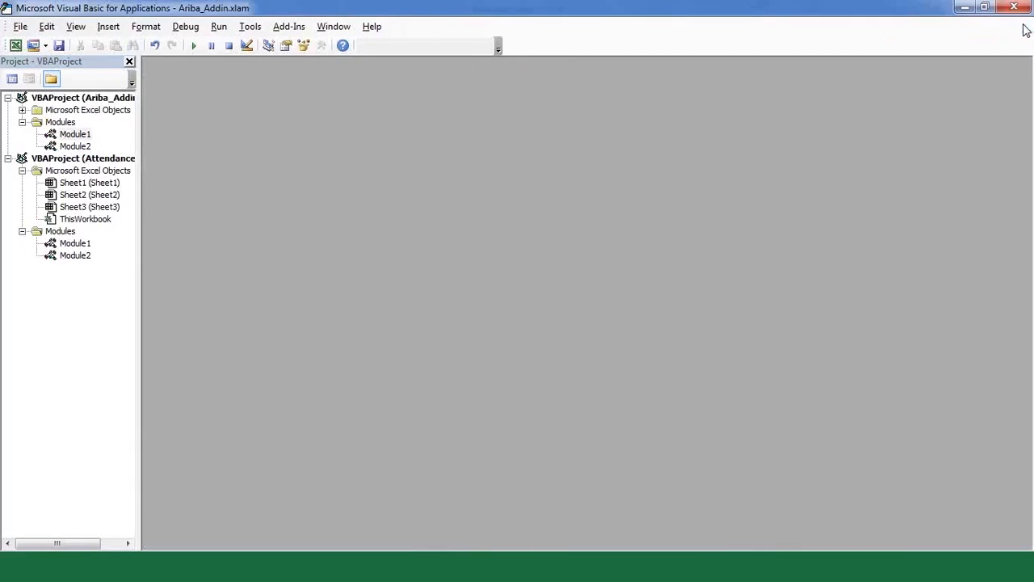
left_click(1018, 9)
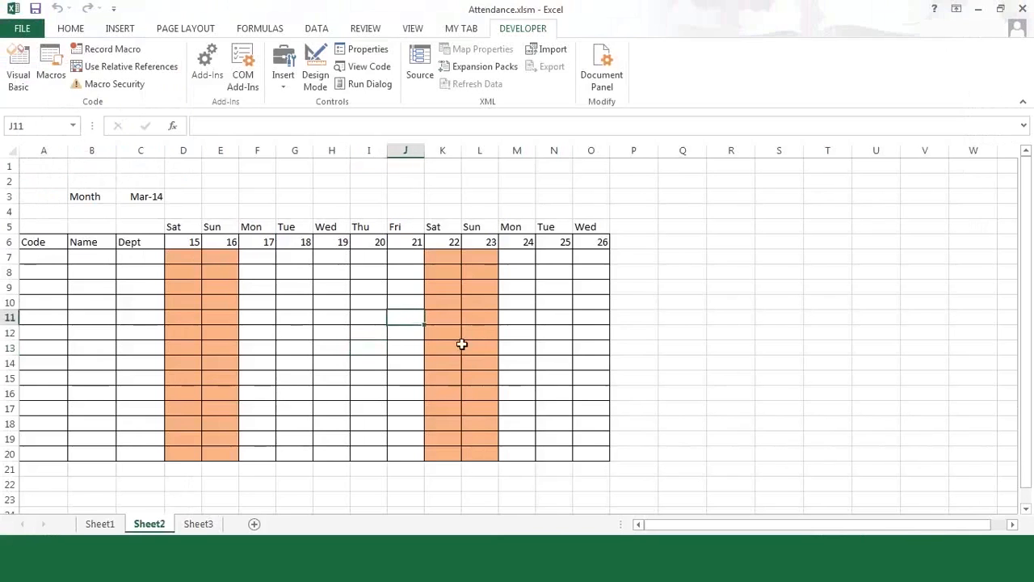
left_click(463, 347)
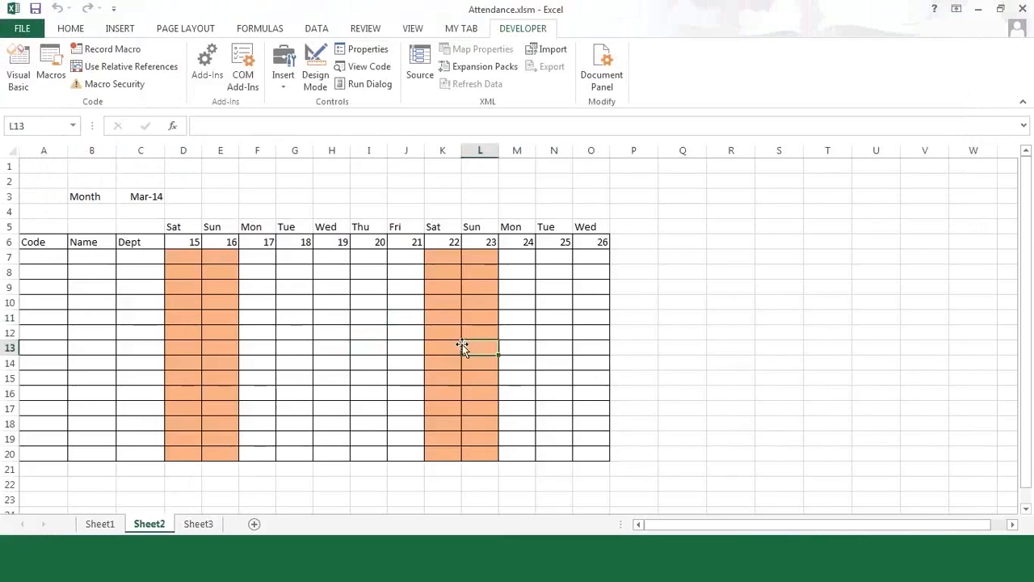
left_click(135, 90)
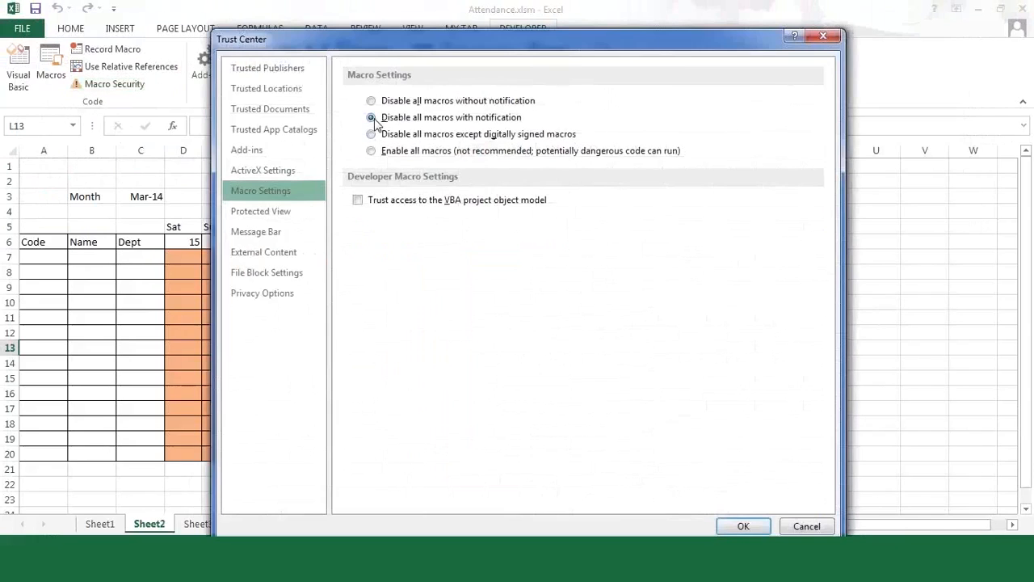
left_click_drag(500, 46, 412, 25)
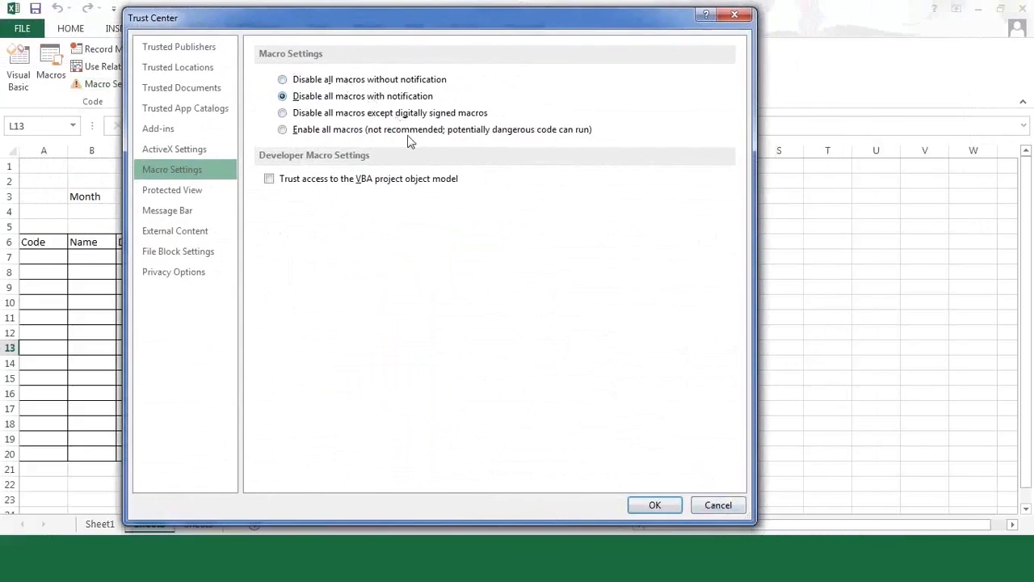
left_click(705, 504)
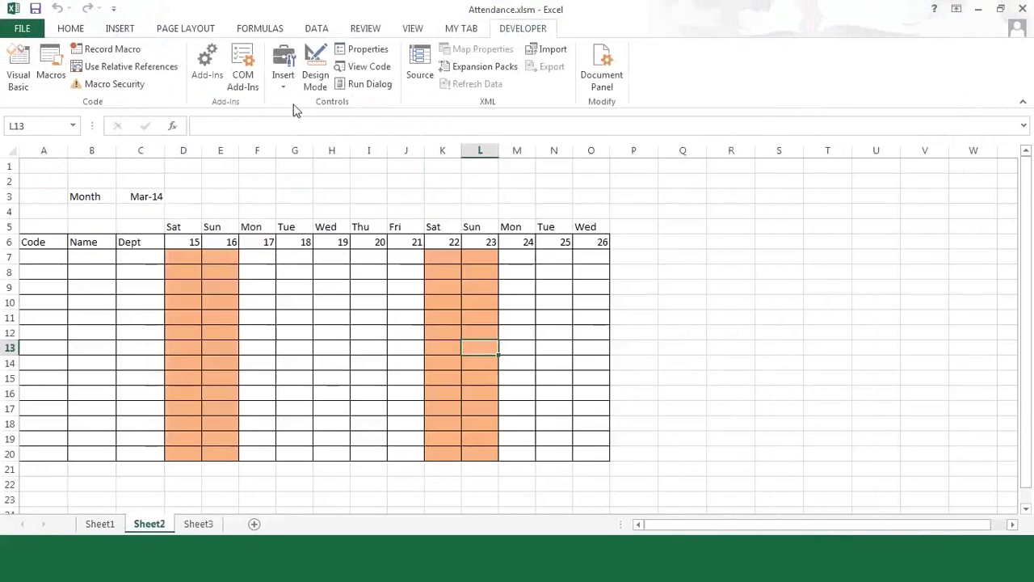
- Change the year of C3's month date to 2015 in the formula bar
left_click(181, 303)
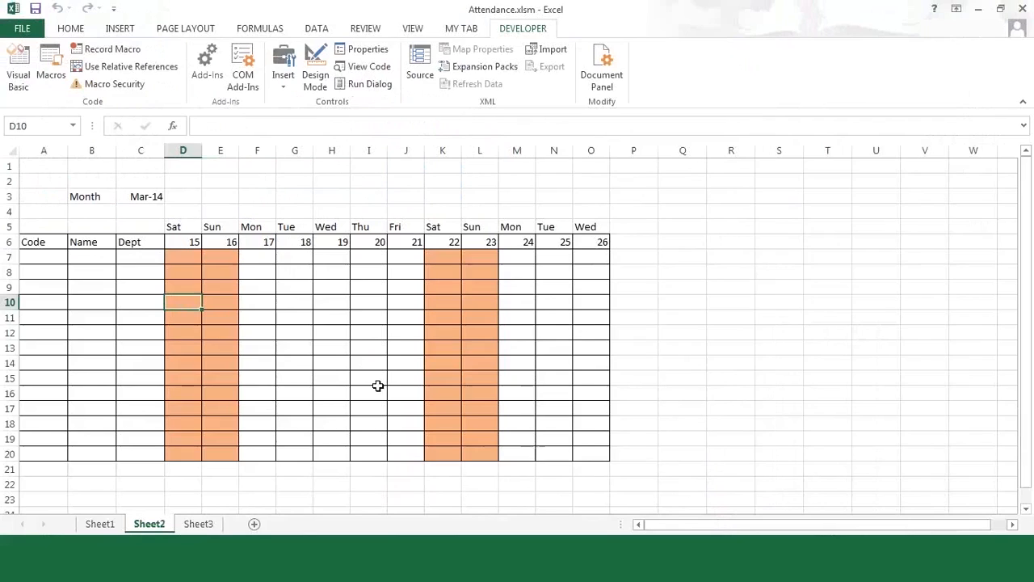
left_click(138, 195)
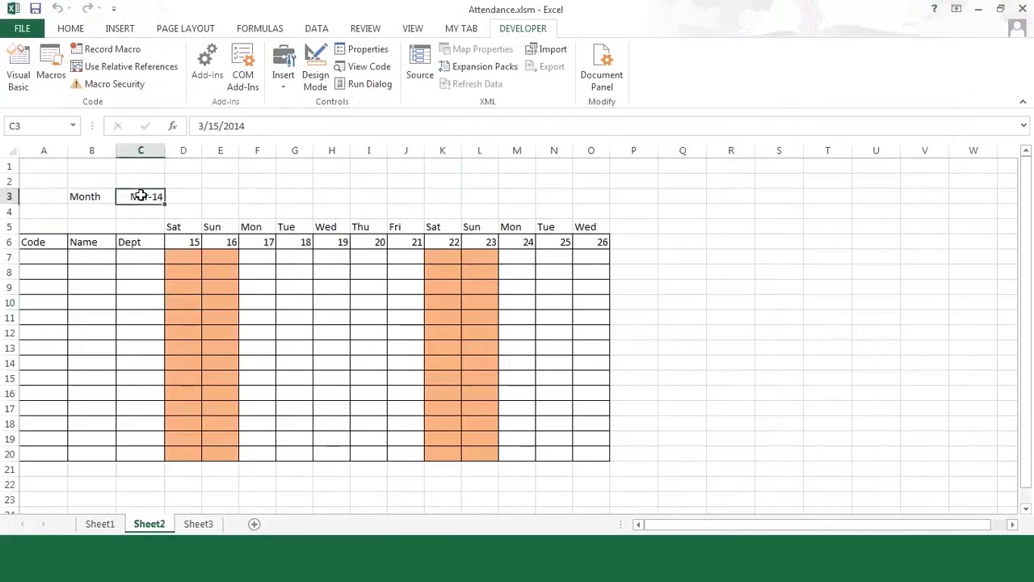
left_click(253, 127)
key("BackSpace")
type("5")
key("Return")
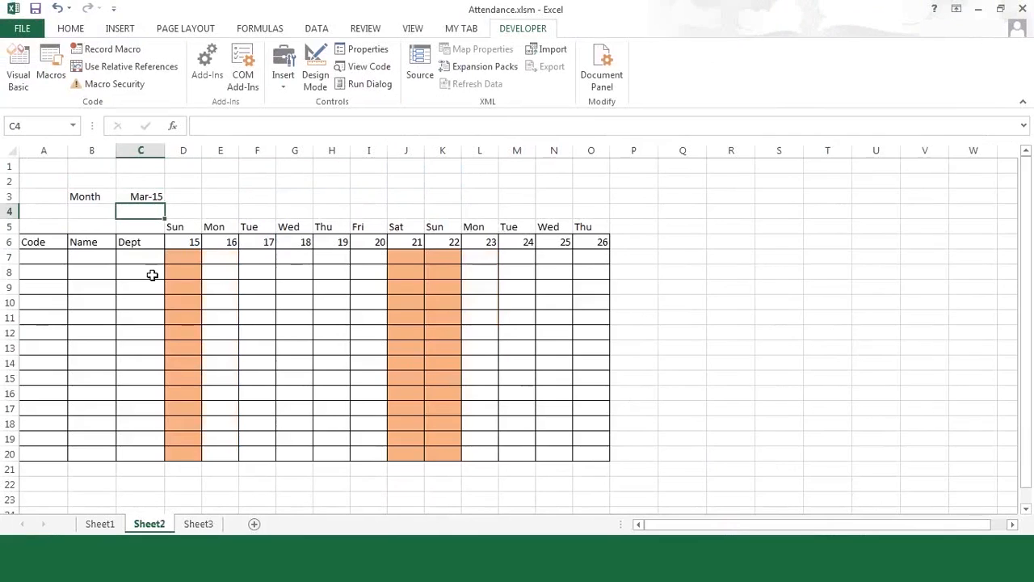
- Enter Mar-2015 in C3 so the grid starts Sun 01, and type 5 in I13
left_click(143, 196)
type("Mar-2015")
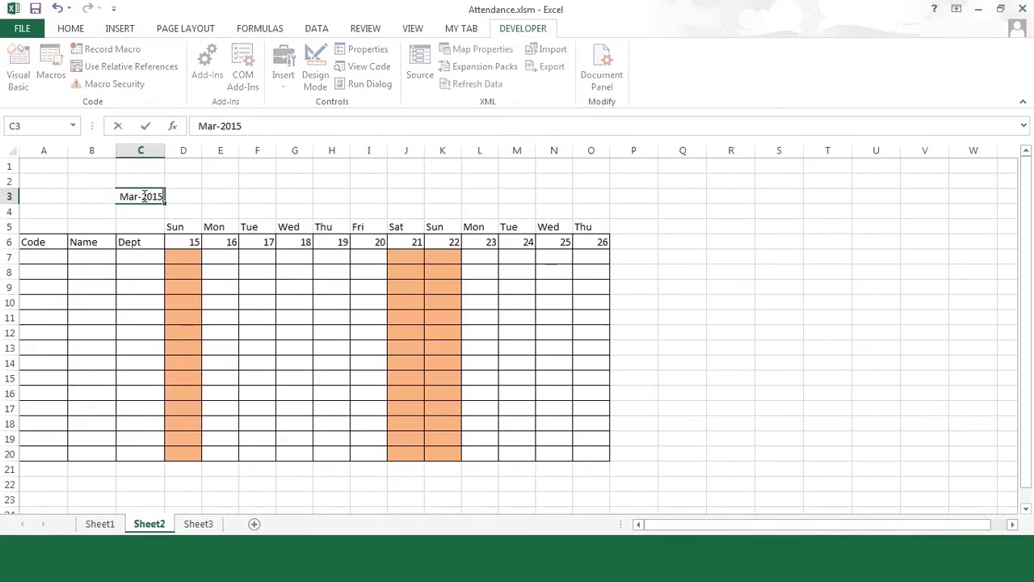
key("Return")
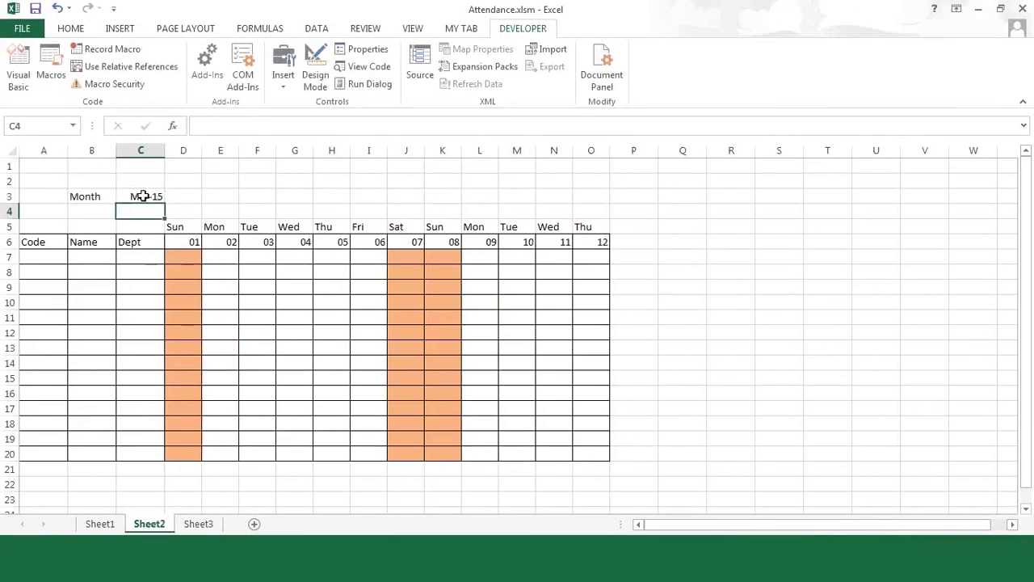
left_click(358, 345)
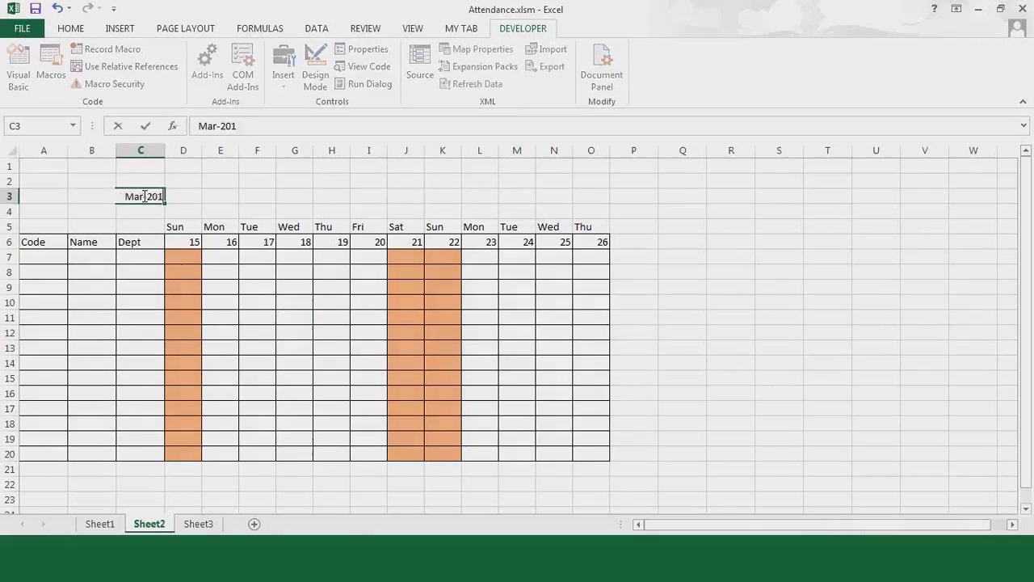
type("5")
key("Return")
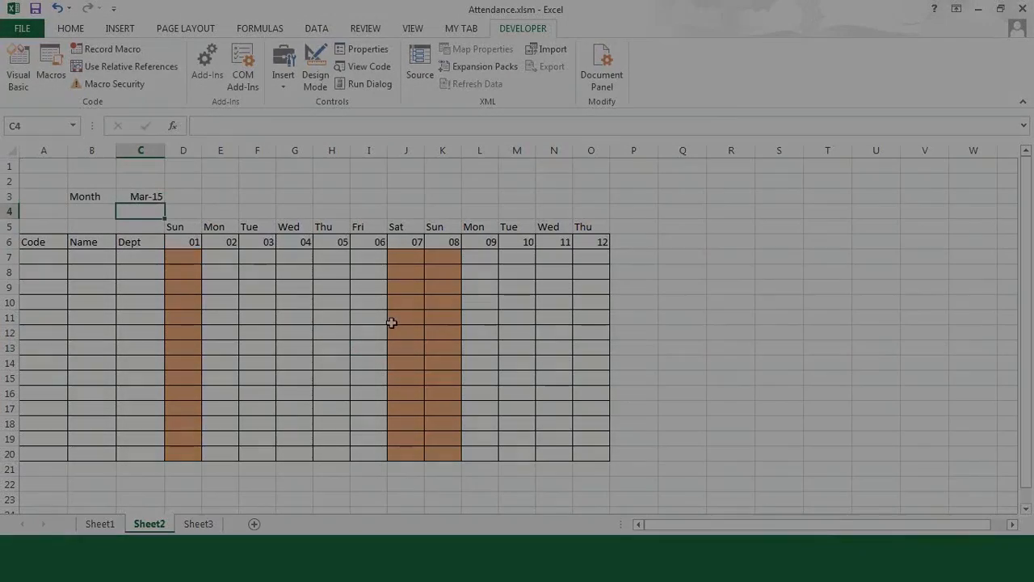
left_click(358, 345)
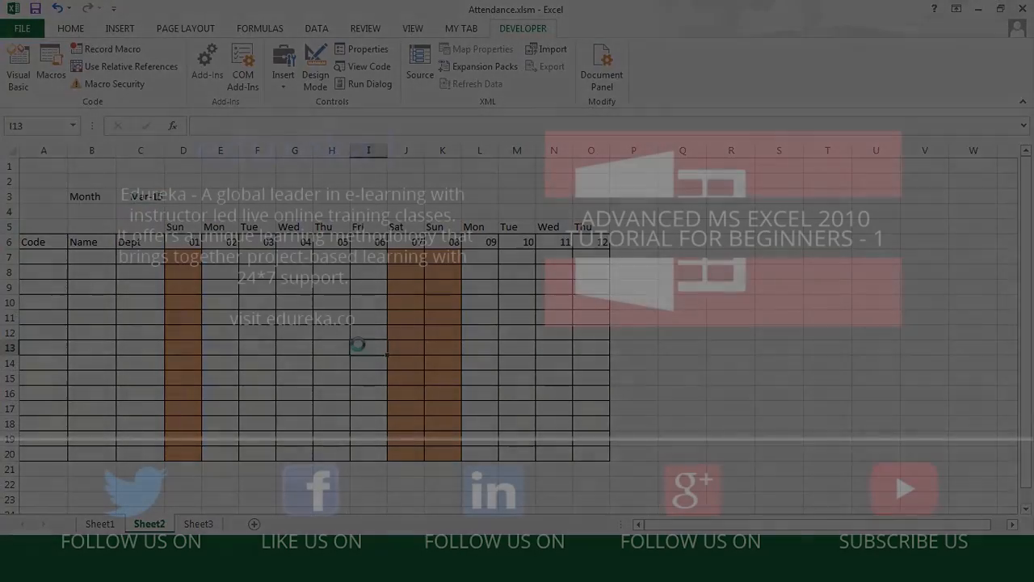